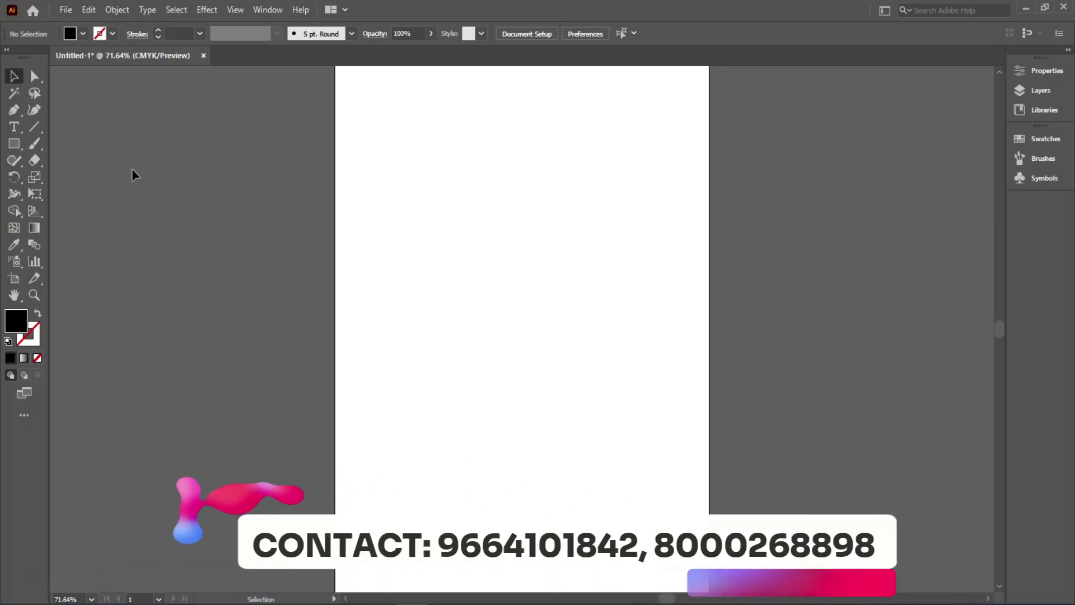
Add the placeholder text "Lorem ipsum" in Impact, enlarge it to about 71 pt and centre it near the page's upper edge
{"action": "left_click", "coordinate": [14, 126]}
{"action": "left_click", "coordinate": [453, 204]}
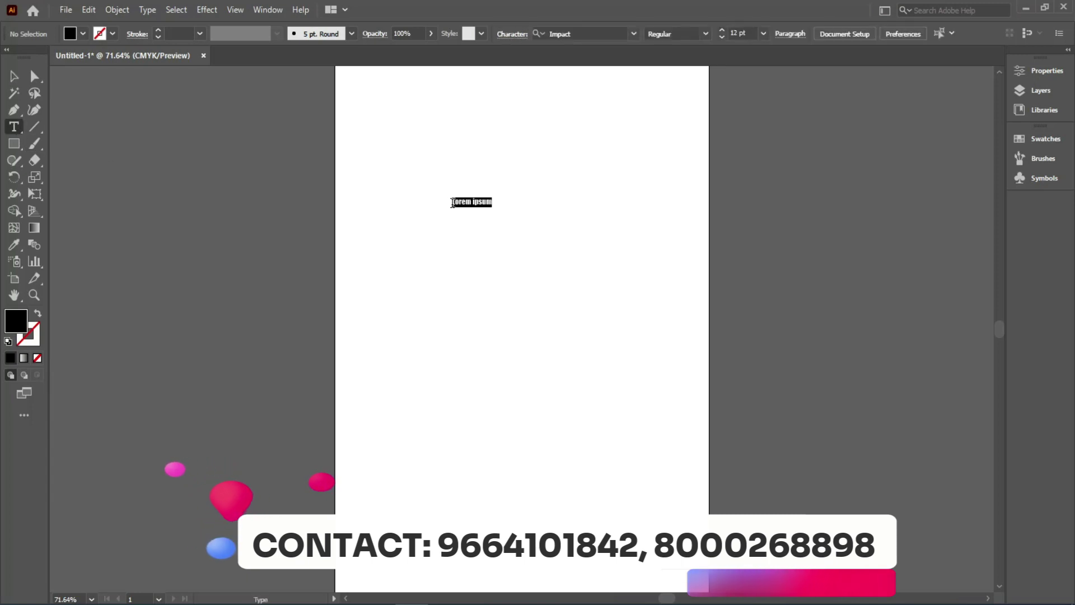
{"action": "left_click", "coordinate": [14, 76]}
{"action": "left_click_drag", "start_coordinate": [494, 208], "coordinate": [695, 307]}
{"action": "left_click_drag", "start_coordinate": [581, 224], "coordinate": [531, 186]}
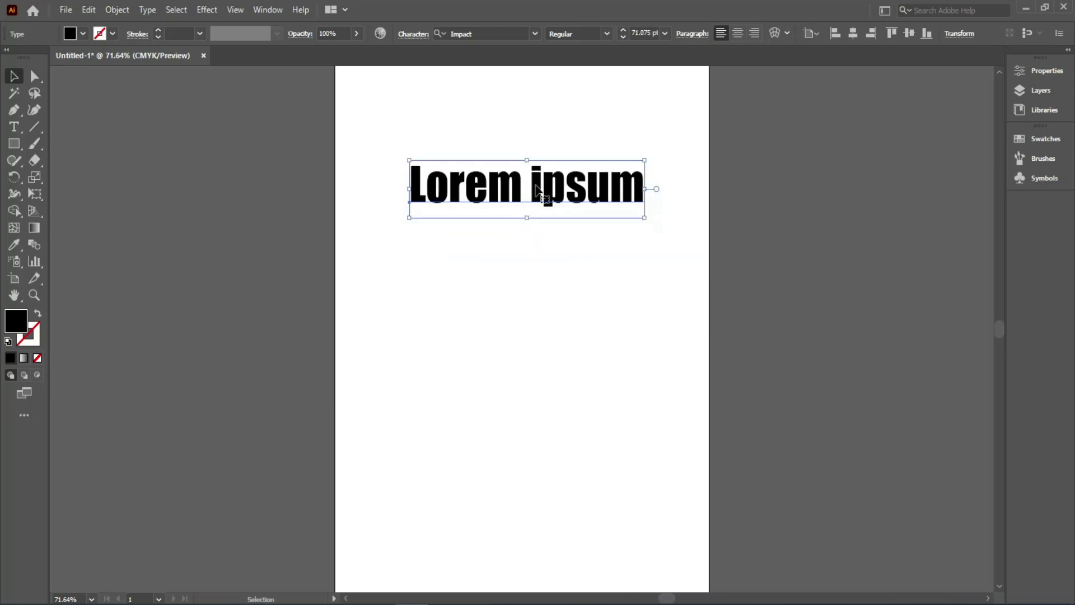
{"action": "key", "text": "ctrl+space"}
{"action": "left_click_drag", "start_coordinate": [349, 124], "coordinate": [429, 326]}
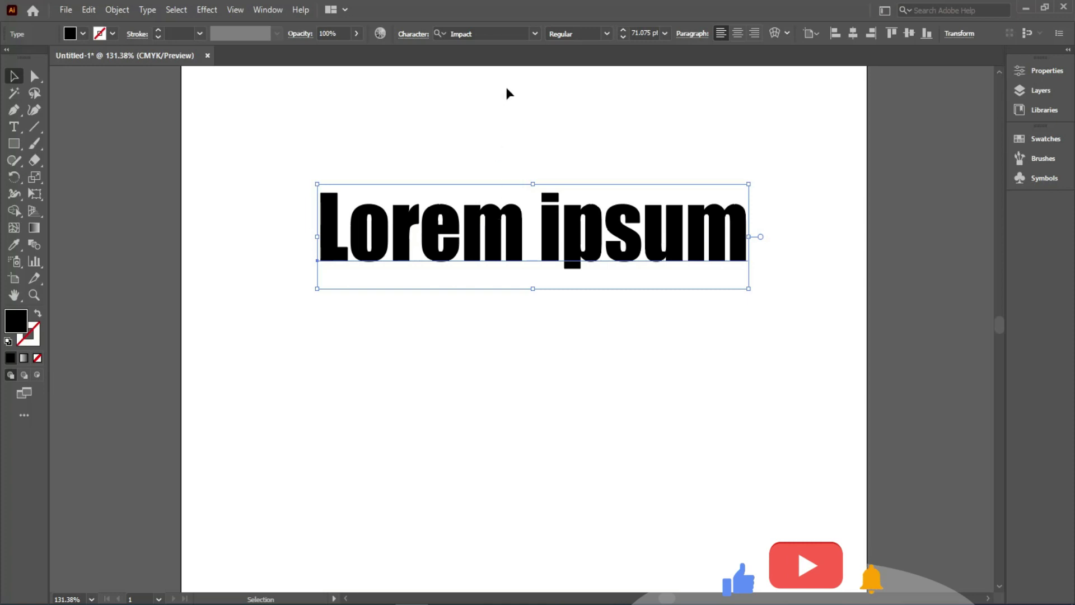
{"action": "left_click", "coordinate": [534, 36]}
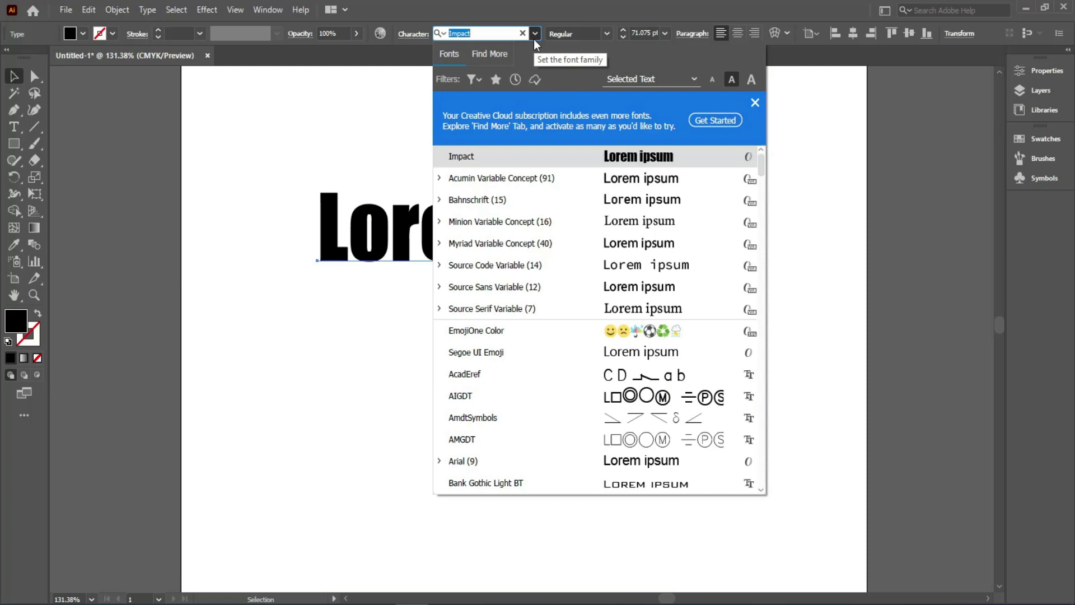
{"action": "left_click", "coordinate": [534, 38]}
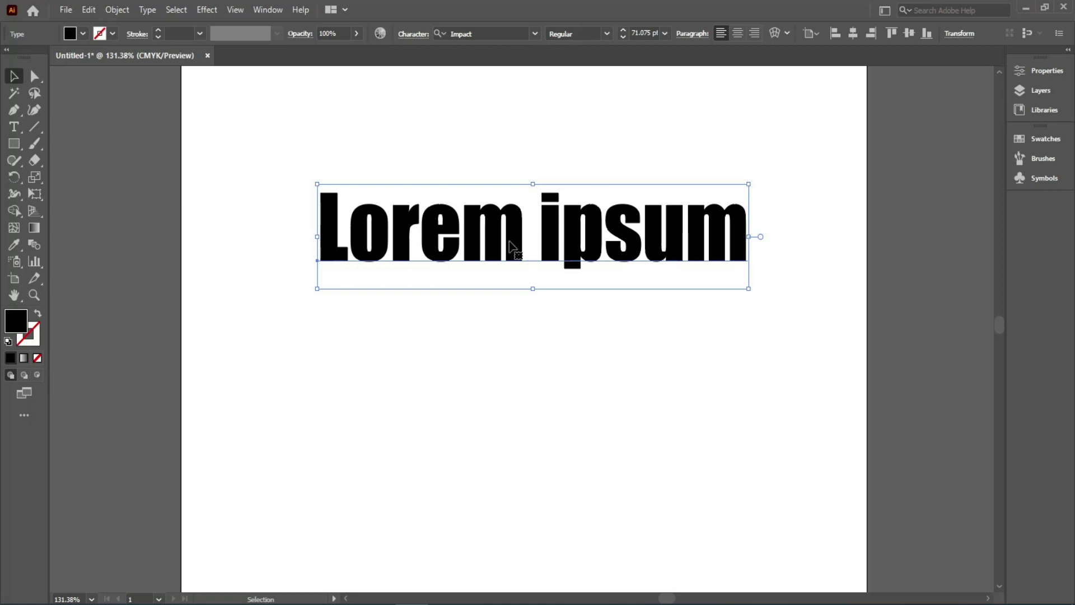
Cut the word "ipsum" out of the "Lorem ipsum" text and paste it as a separate text object
{"action": "left_click_drag", "start_coordinate": [511, 239], "coordinate": [519, 223]}
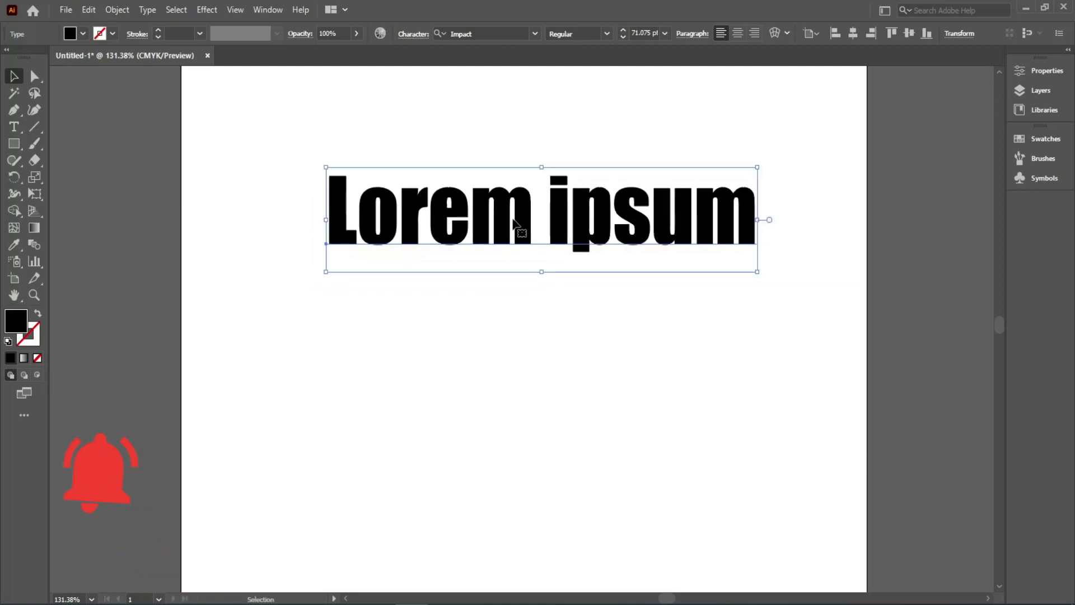
{"action": "left_click", "coordinate": [14, 127]}
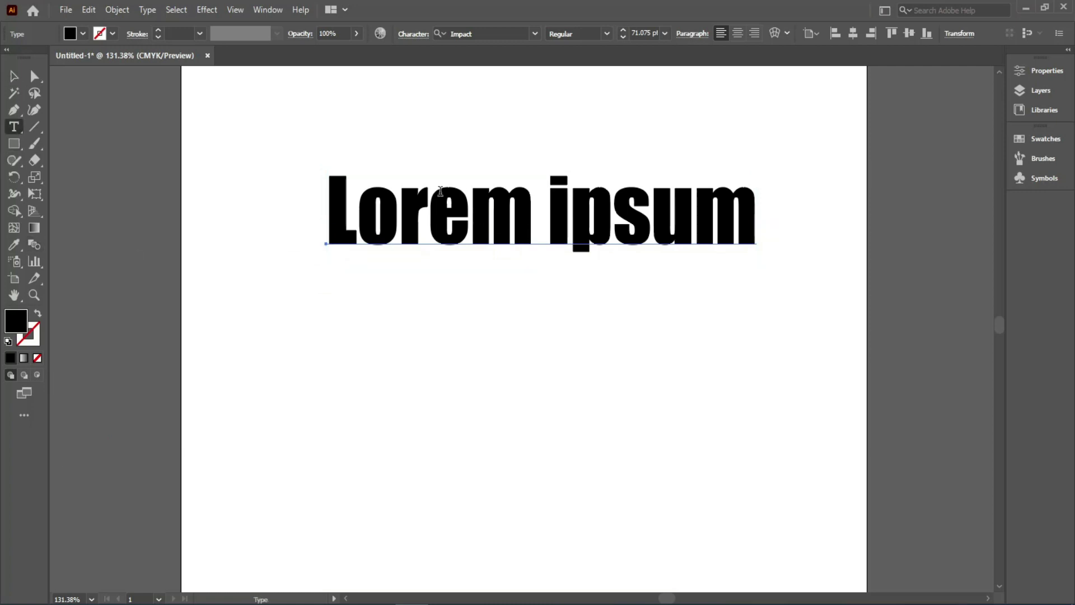
{"action": "left_click_drag", "start_coordinate": [547, 199], "coordinate": [814, 211]}
{"action": "key", "text": "ctrl+x"}
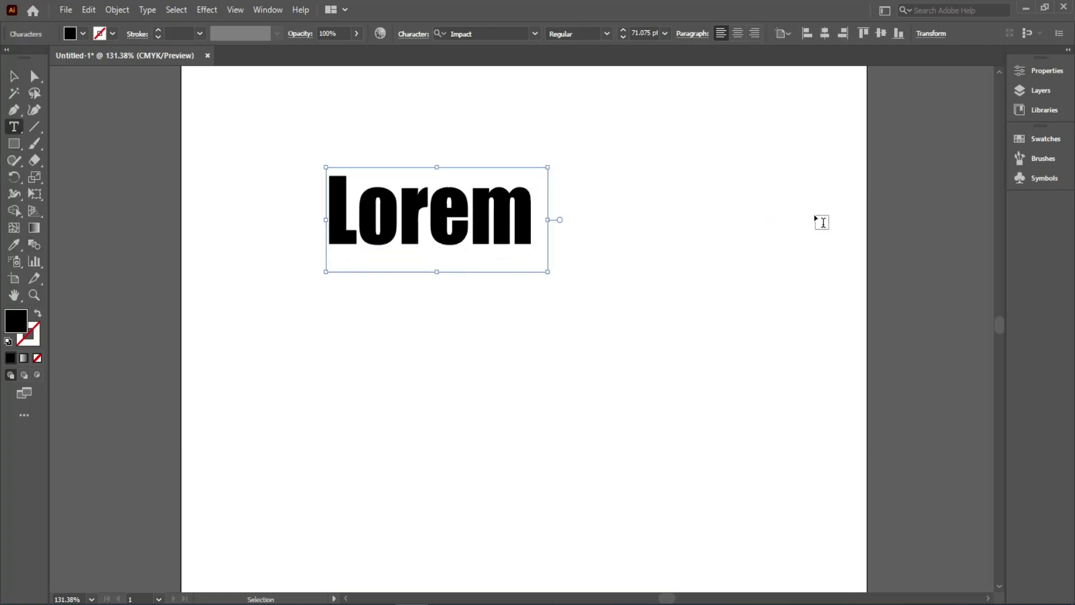
{"action": "key", "text": "Escape"}
{"action": "key", "text": "ctrl+v"}
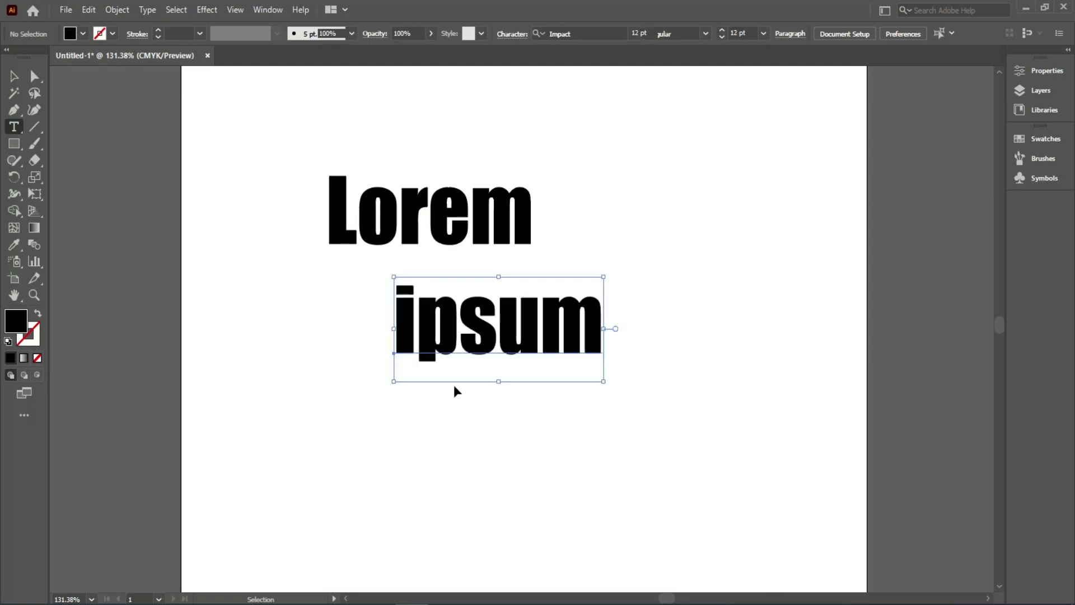
Place "ipsum" lower on the page and enlarge "Lorem" to about 102 pt above it
{"action": "left_click", "coordinate": [14, 75]}
{"action": "left_click_drag", "start_coordinate": [432, 351], "coordinate": [408, 386]}
{"action": "left_click_drag", "start_coordinate": [442, 240], "coordinate": [526, 237]}
{"action": "left_click_drag", "start_coordinate": [436, 261], "coordinate": [348, 304]}
{"action": "left_click_drag", "start_coordinate": [508, 248], "coordinate": [519, 228]}
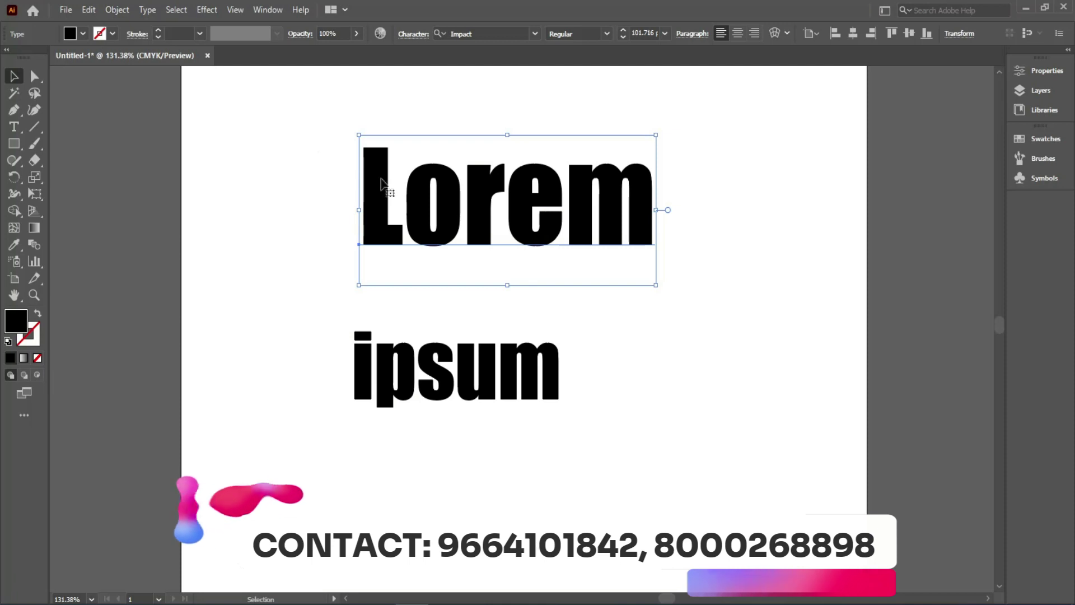
Start an Envelope Distort warp on "Lorem" and move its options dialog clear of the text
{"action": "left_click", "coordinate": [117, 10]}
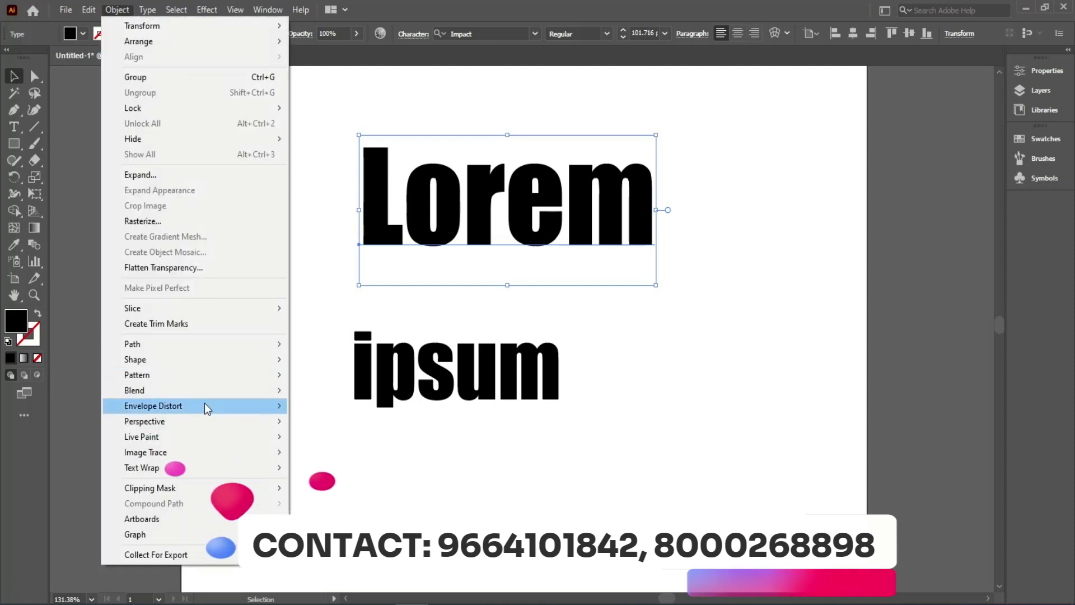
{"action": "mouse_move", "coordinate": [204, 404]}
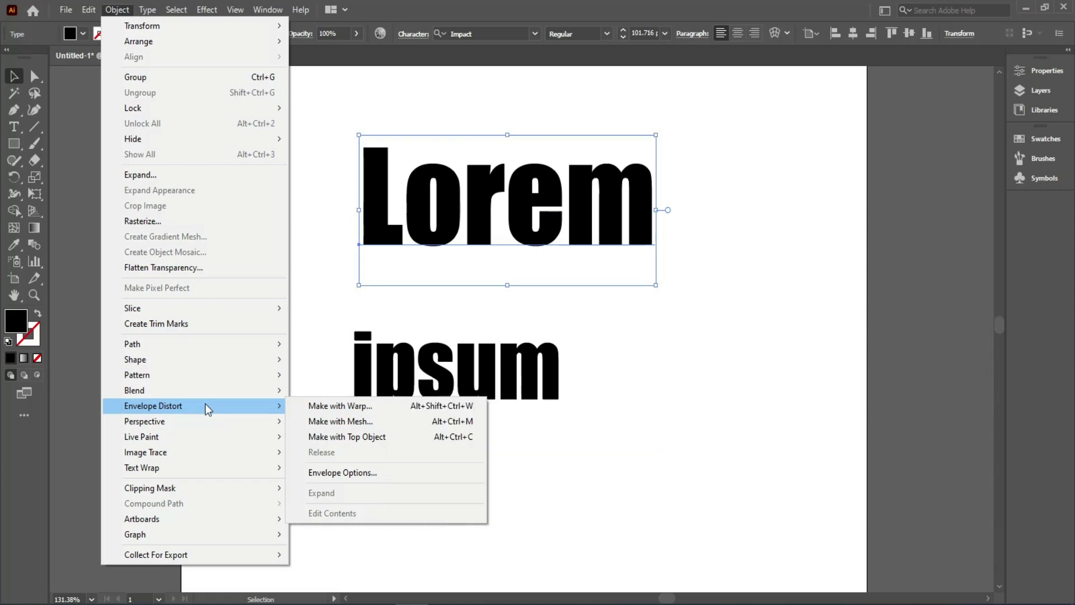
{"action": "left_click", "coordinate": [323, 411]}
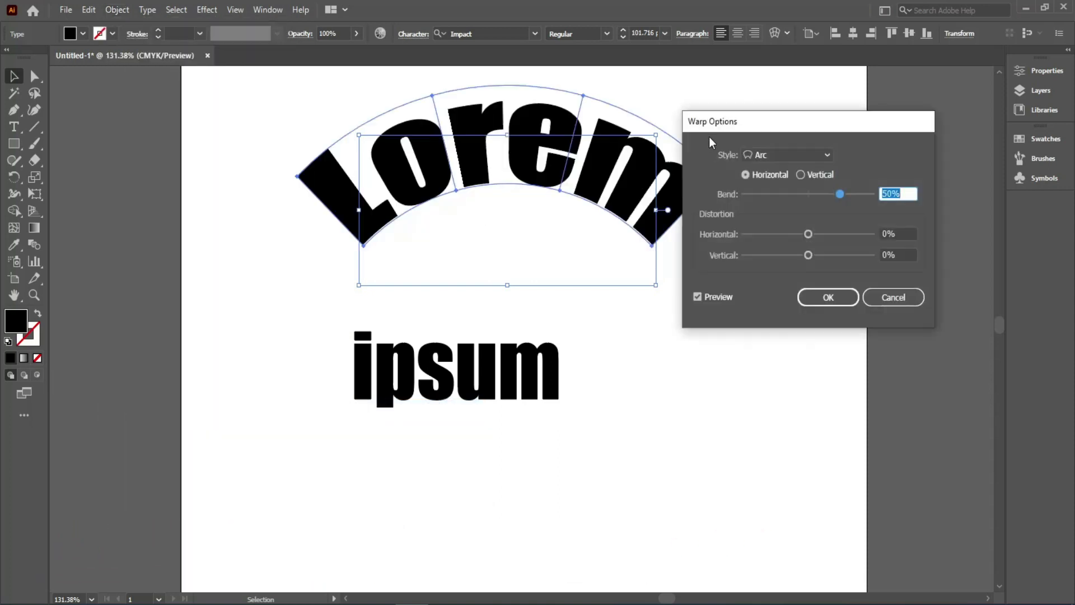
{"action": "left_click_drag", "start_coordinate": [741, 127], "coordinate": [782, 142]}
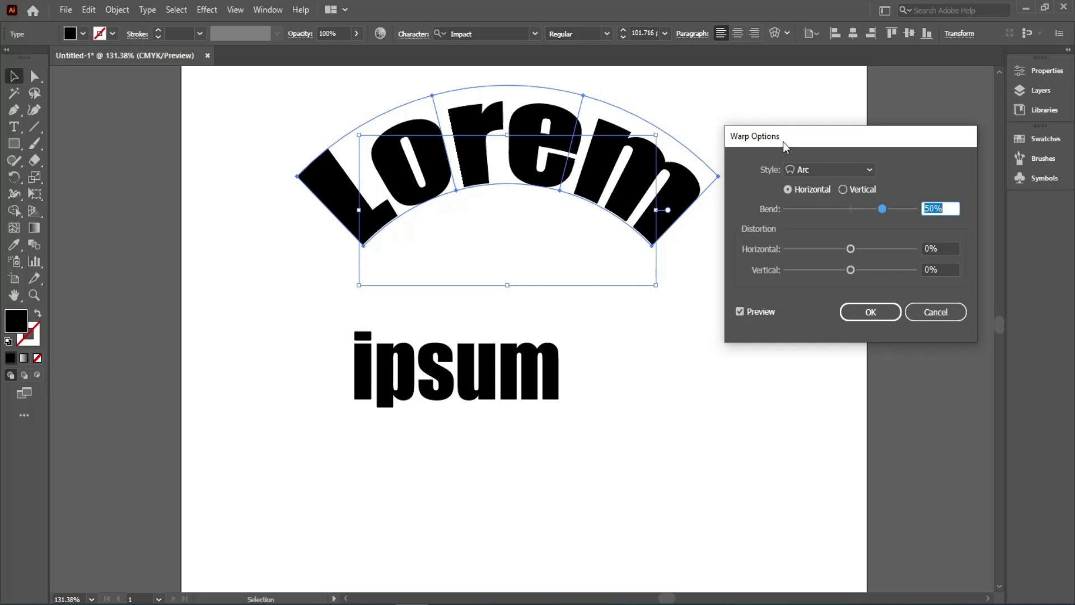
Try the Arc Lower warp style on "Lorem" and refresh the preview
{"action": "left_click", "coordinate": [869, 169]}
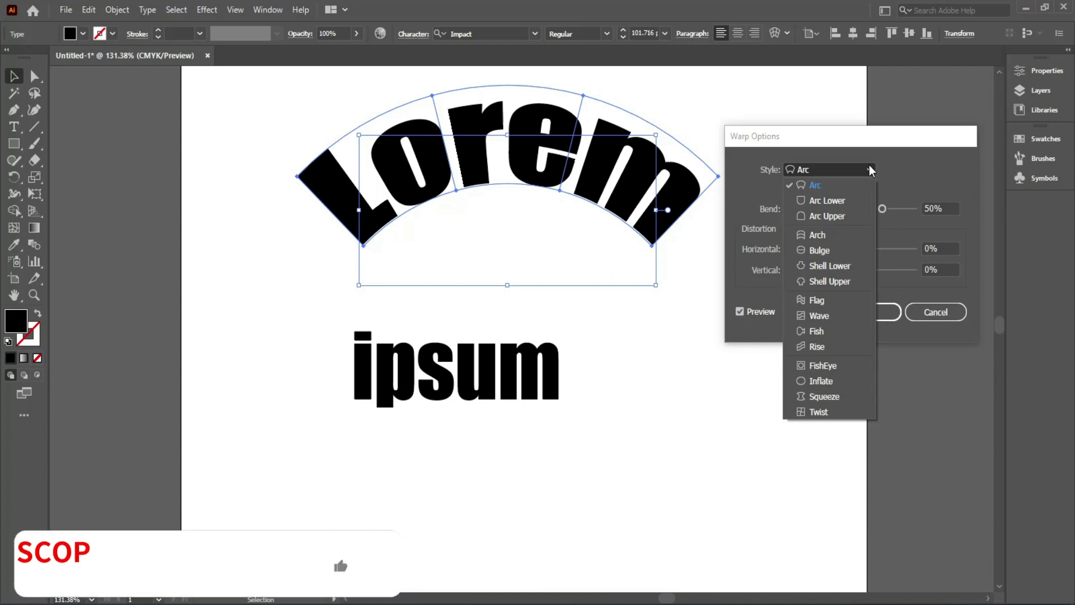
{"action": "left_click", "coordinate": [832, 202]}
{"action": "left_click", "coordinate": [824, 169]}
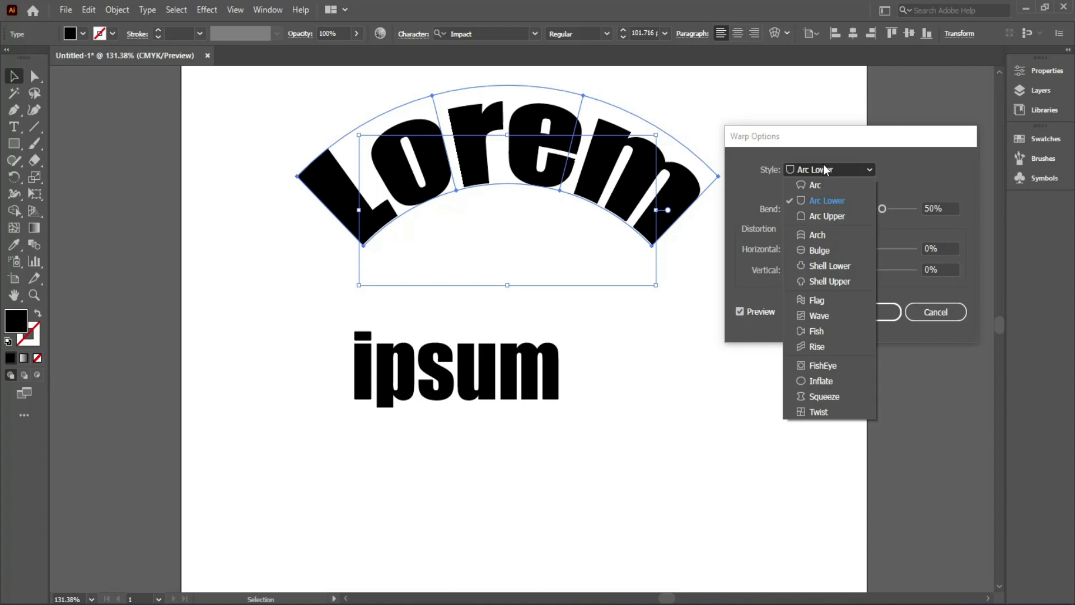
{"action": "left_click", "coordinate": [825, 200]}
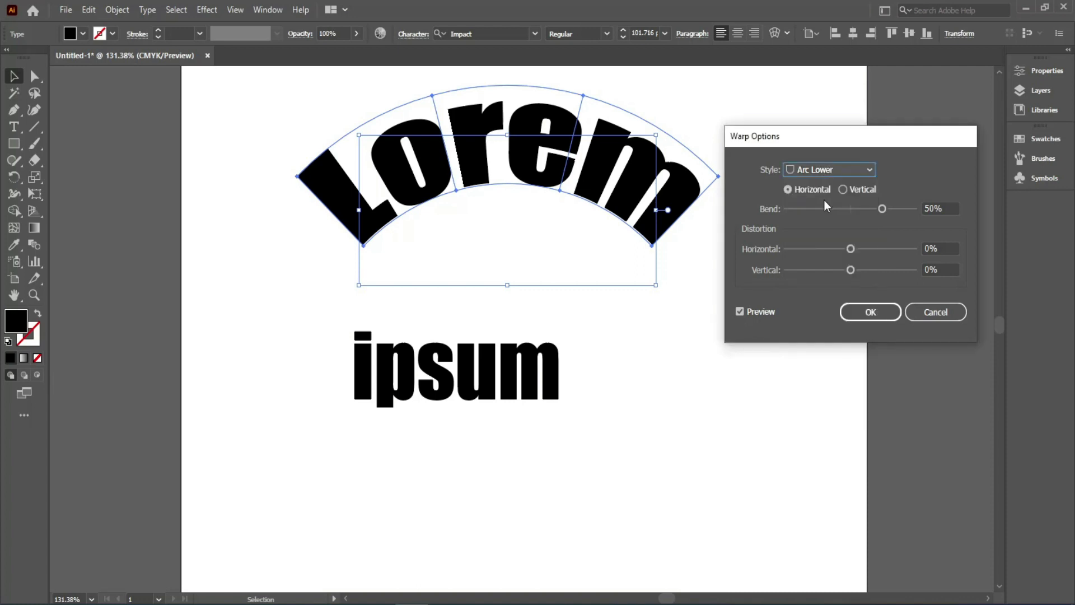
{"action": "left_click", "coordinate": [744, 311]}
{"action": "left_click", "coordinate": [744, 311]}
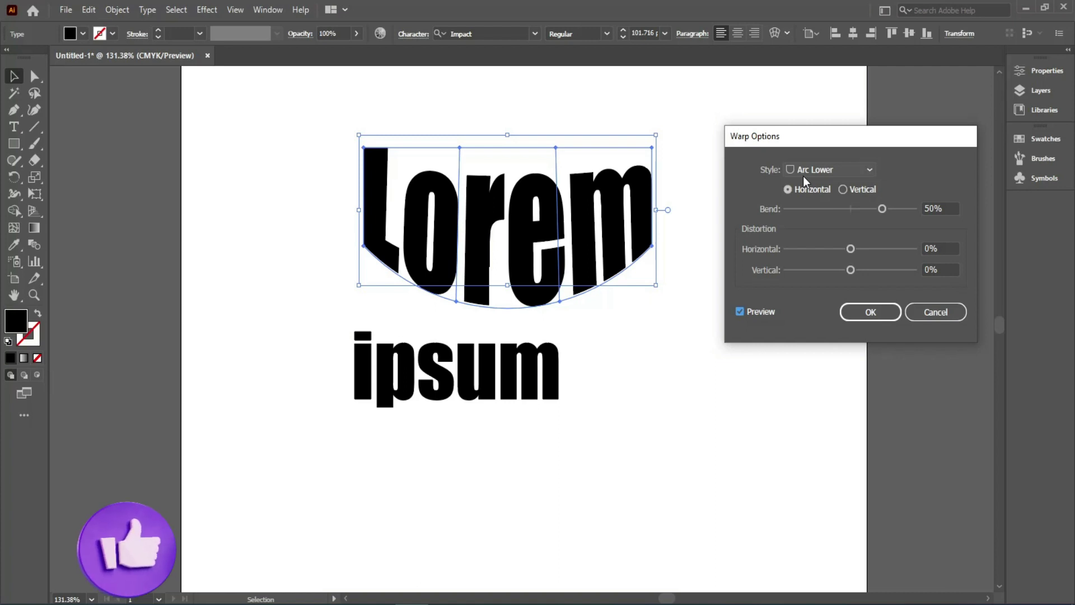
Switch the warp style of "Lorem" to Arc Upper, keeping the preview on
{"action": "left_click", "coordinate": [827, 171]}
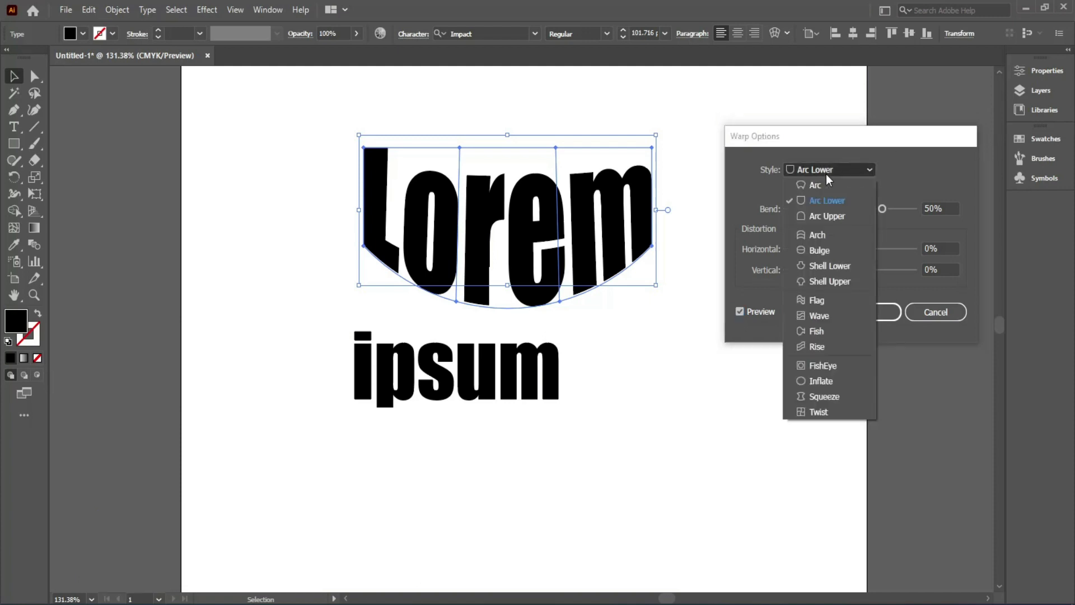
{"action": "left_click", "coordinate": [815, 216]}
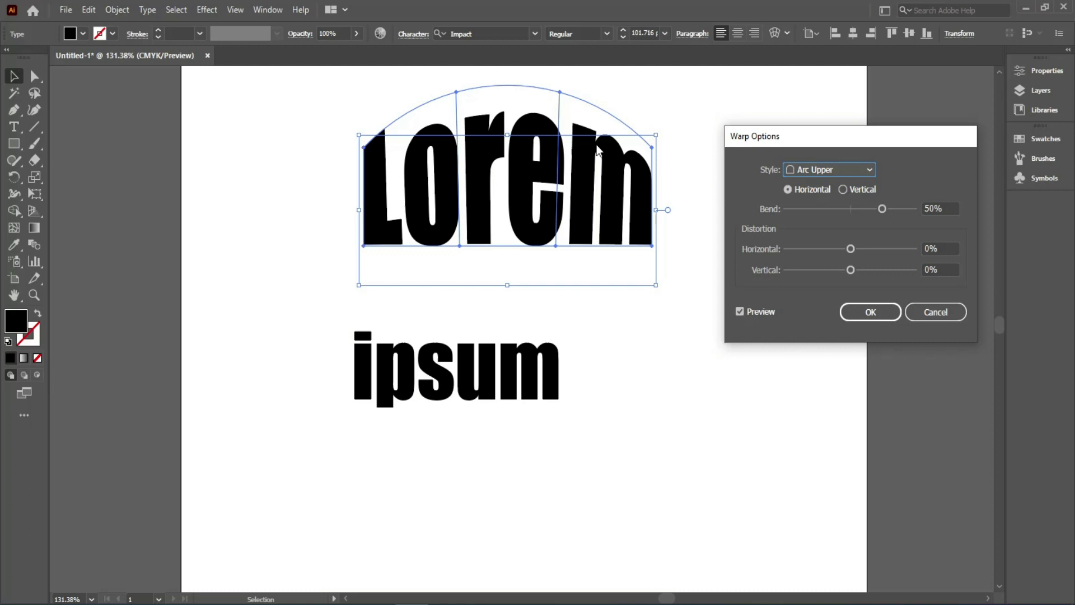
{"action": "left_click", "coordinate": [819, 167]}
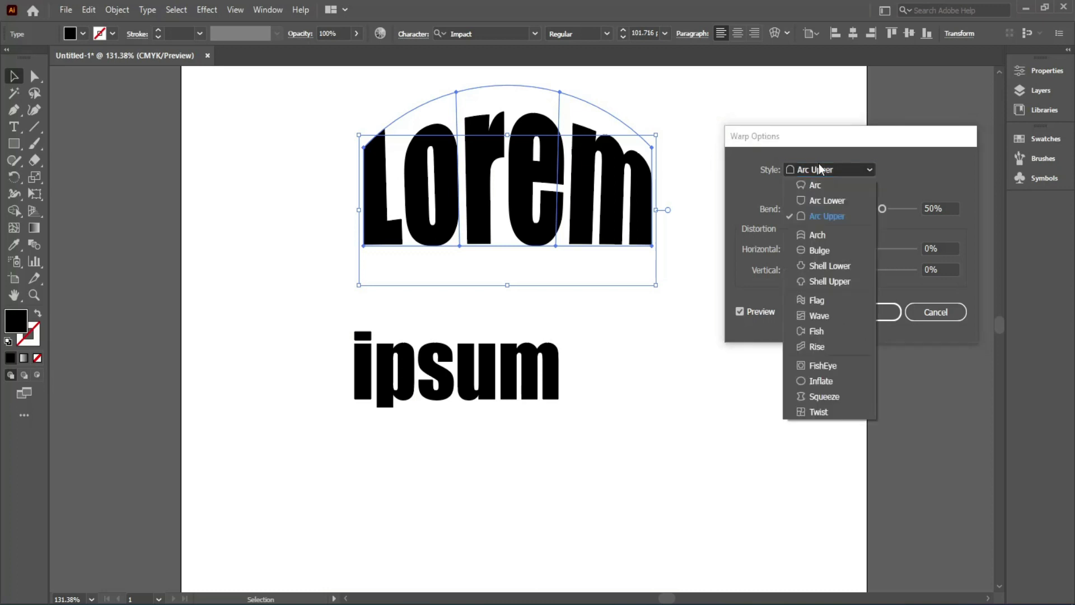
{"action": "left_click", "coordinate": [819, 167]}
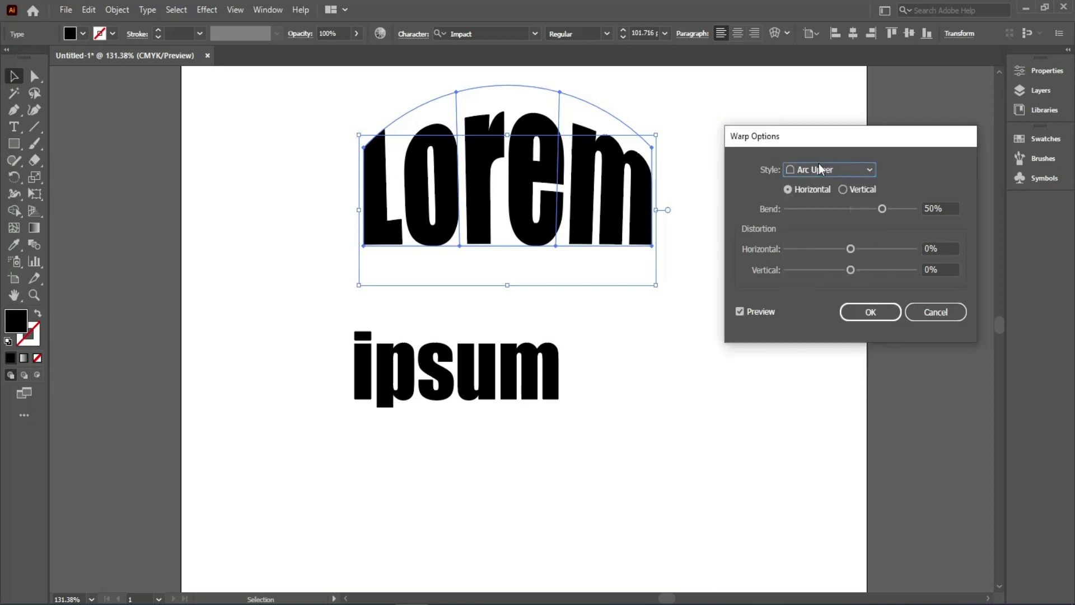
Preview the Flag, Wave, Fish and Rise warp styles on "Lorem" one after another
{"action": "left_click", "coordinate": [802, 171]}
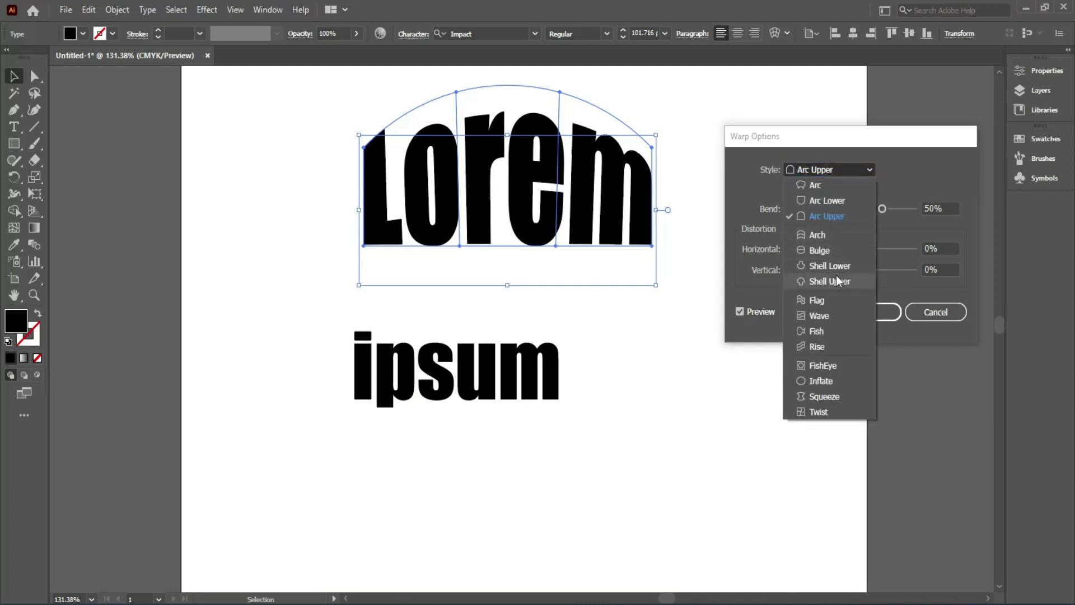
{"action": "left_click", "coordinate": [812, 299]}
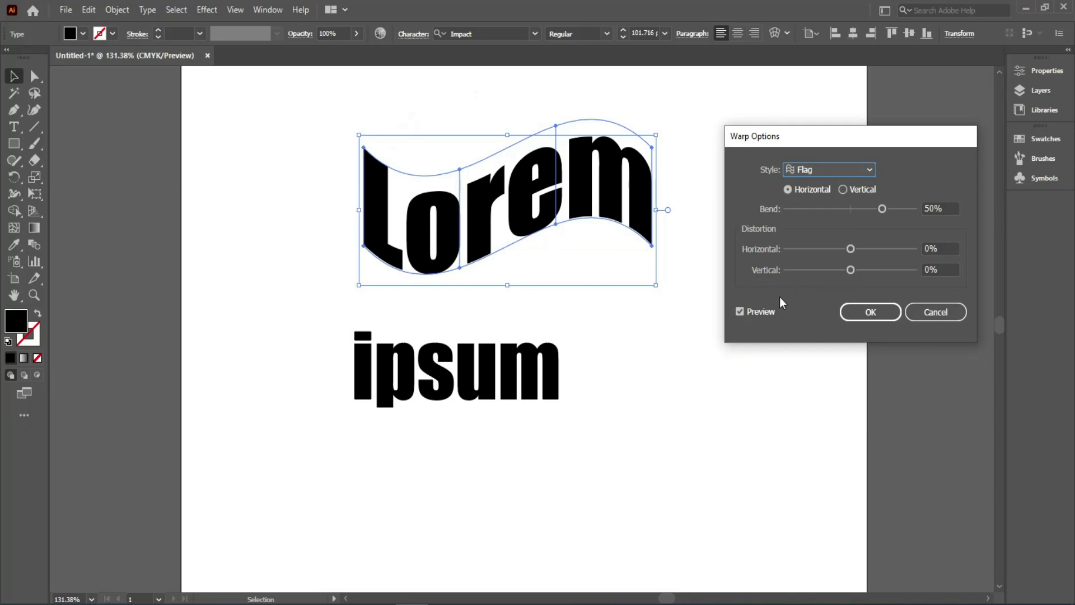
{"action": "left_click", "coordinate": [845, 171]}
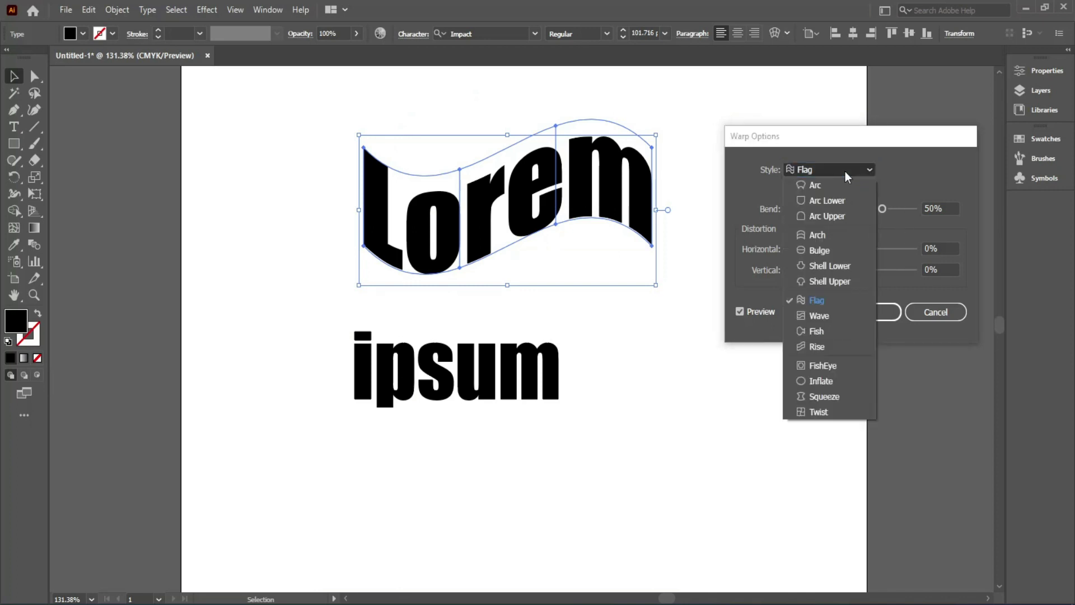
{"action": "left_click", "coordinate": [815, 315]}
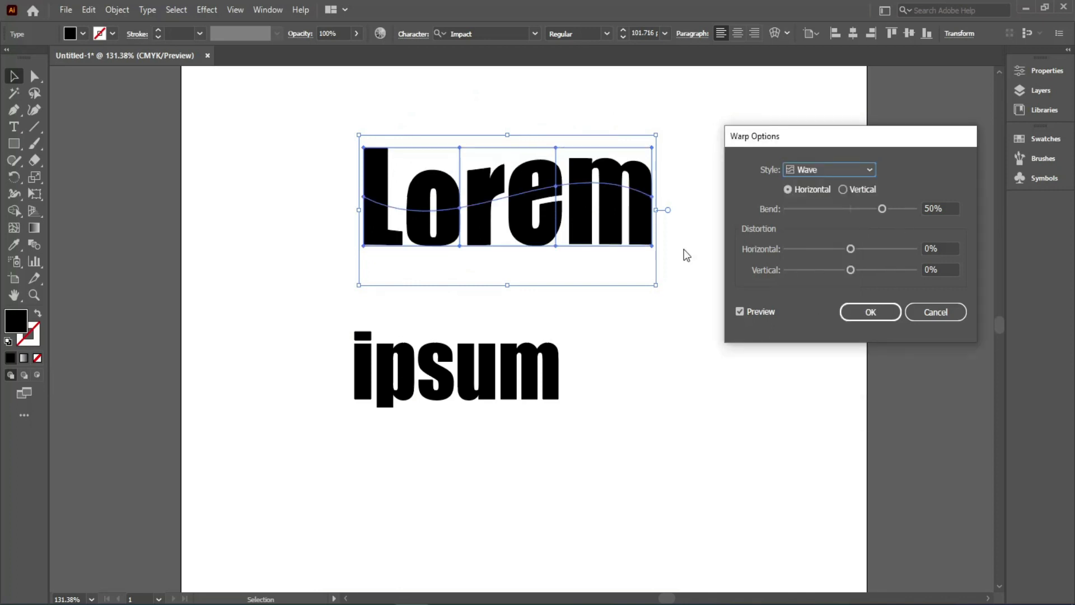
{"action": "left_click", "coordinate": [794, 170]}
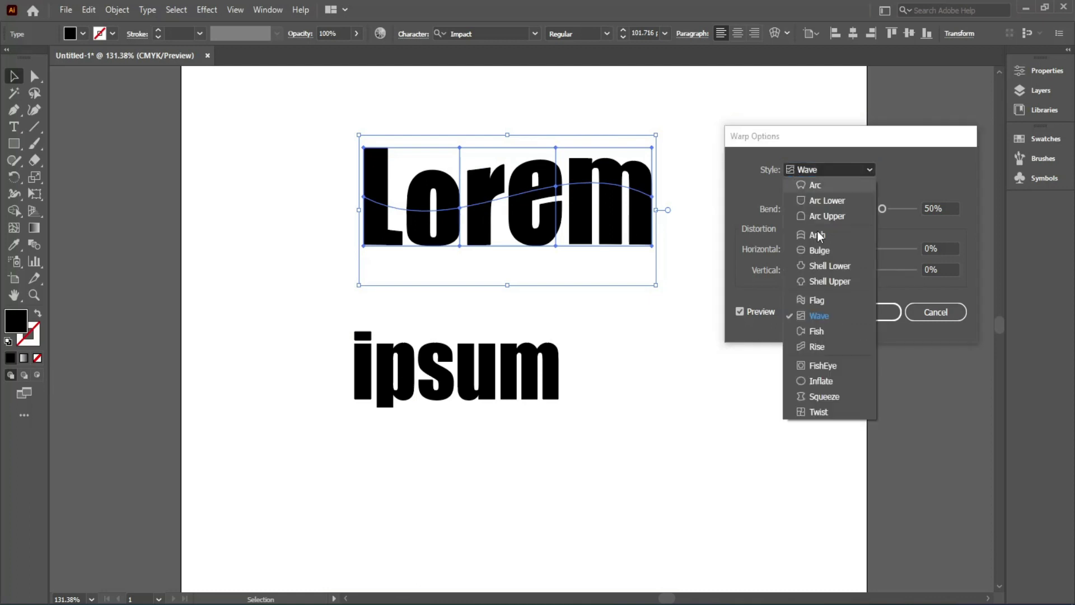
{"action": "left_click", "coordinate": [820, 329]}
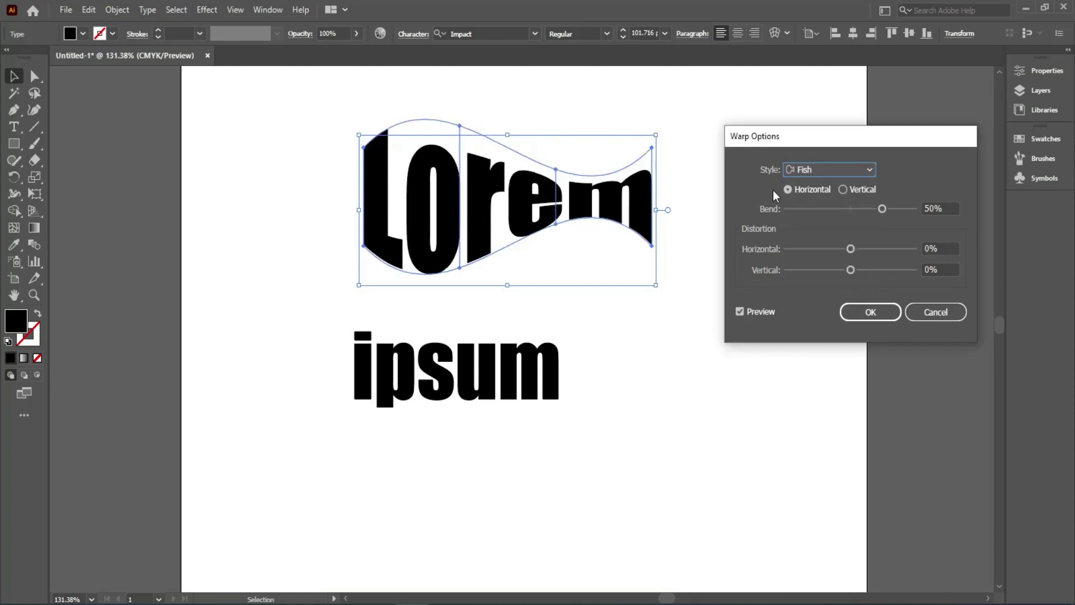
{"action": "left_click", "coordinate": [815, 169]}
{"action": "left_click", "coordinate": [806, 347]}
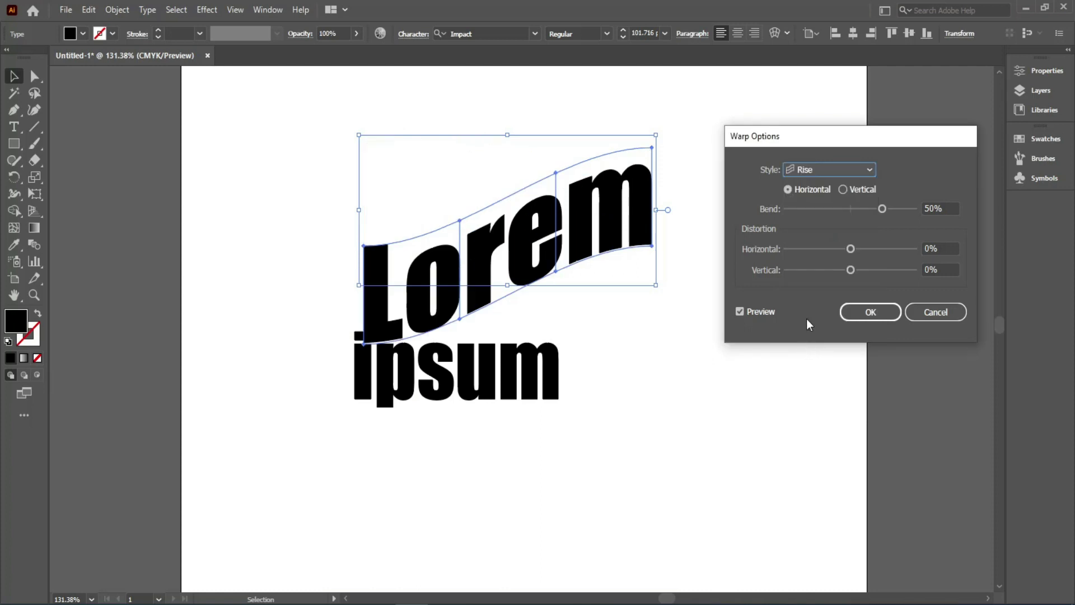
Preview the FishEye, Squeeze and Twist warp styles on "Lorem" one after another
{"action": "left_click", "coordinate": [834, 167]}
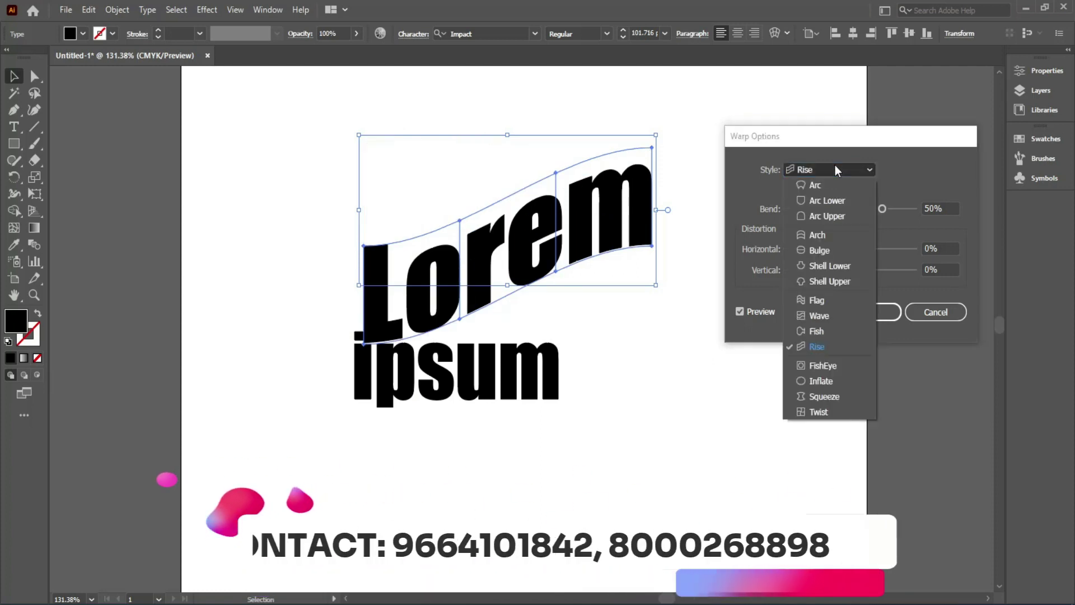
{"action": "left_click", "coordinate": [801, 365]}
{"action": "left_click", "coordinate": [805, 171]}
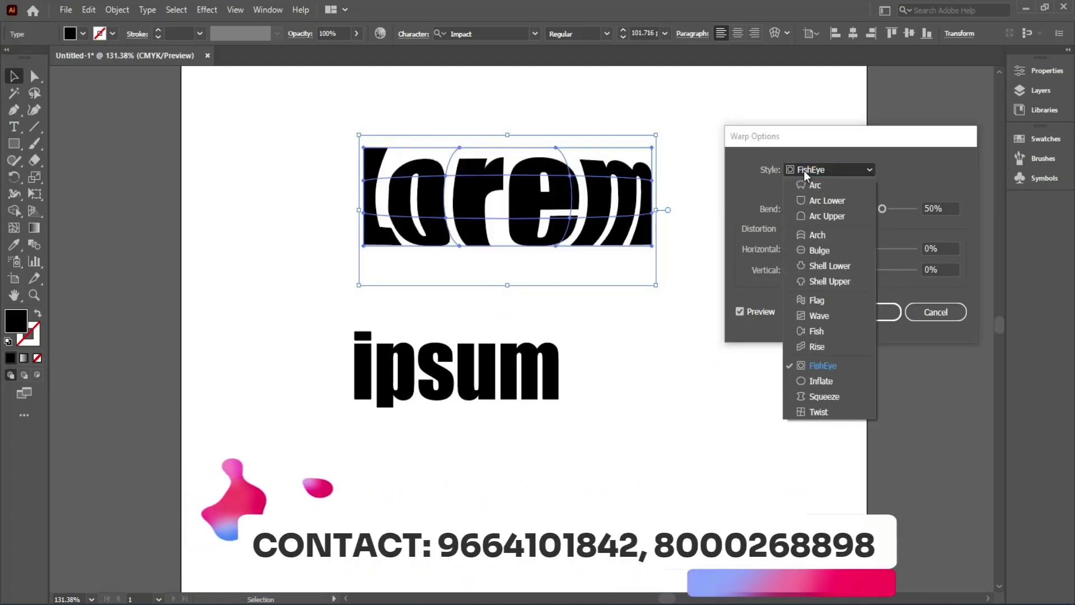
{"action": "left_click", "coordinate": [822, 395]}
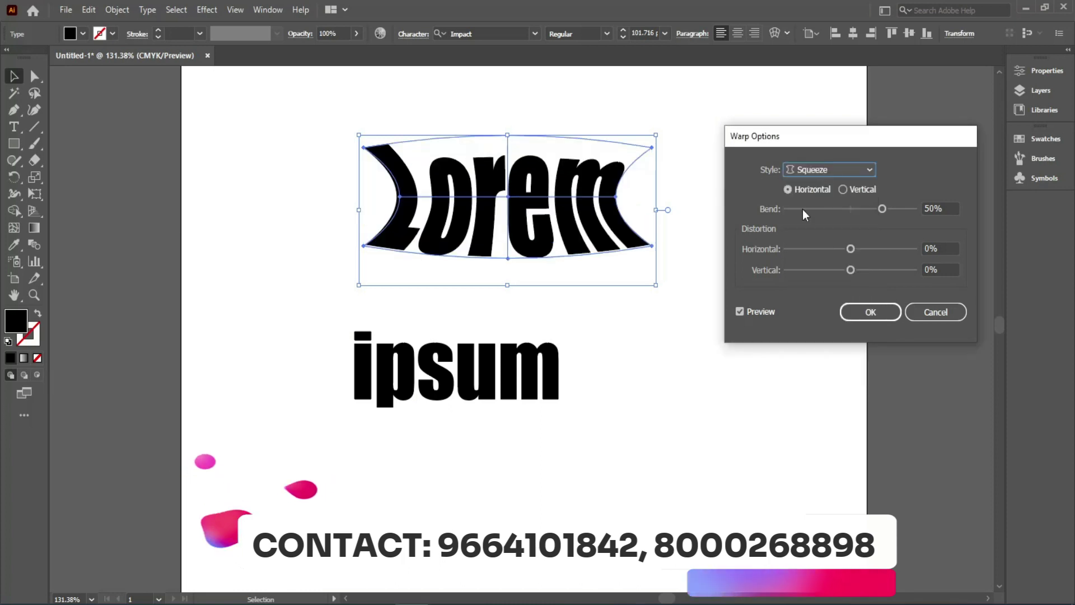
{"action": "left_click", "coordinate": [801, 167]}
{"action": "left_click", "coordinate": [816, 414]}
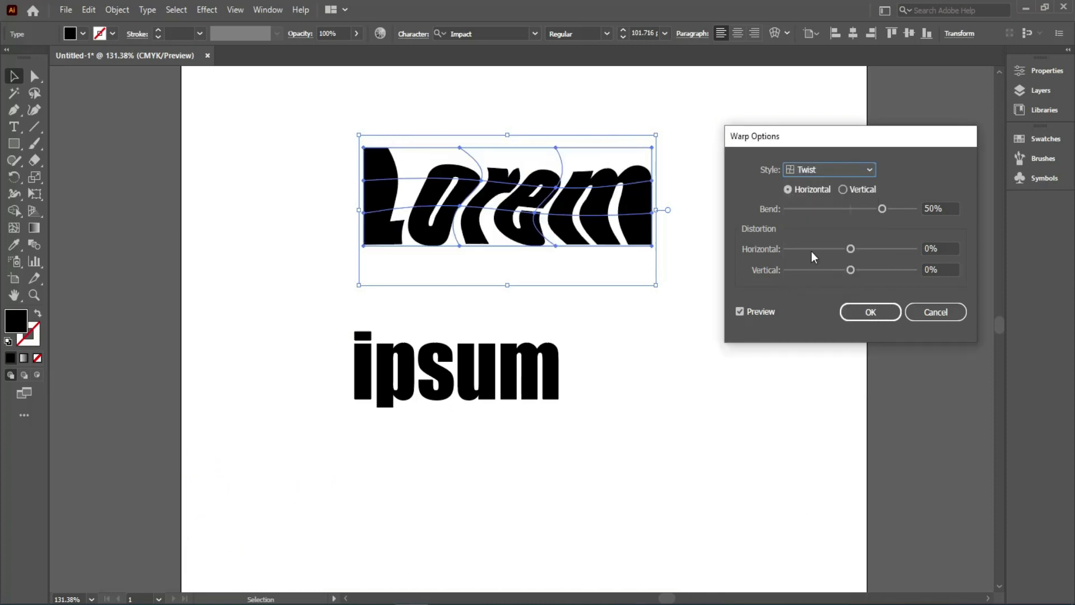
Set the warp style of "Lorem" to Arc Upper
{"action": "left_click", "coordinate": [828, 170]}
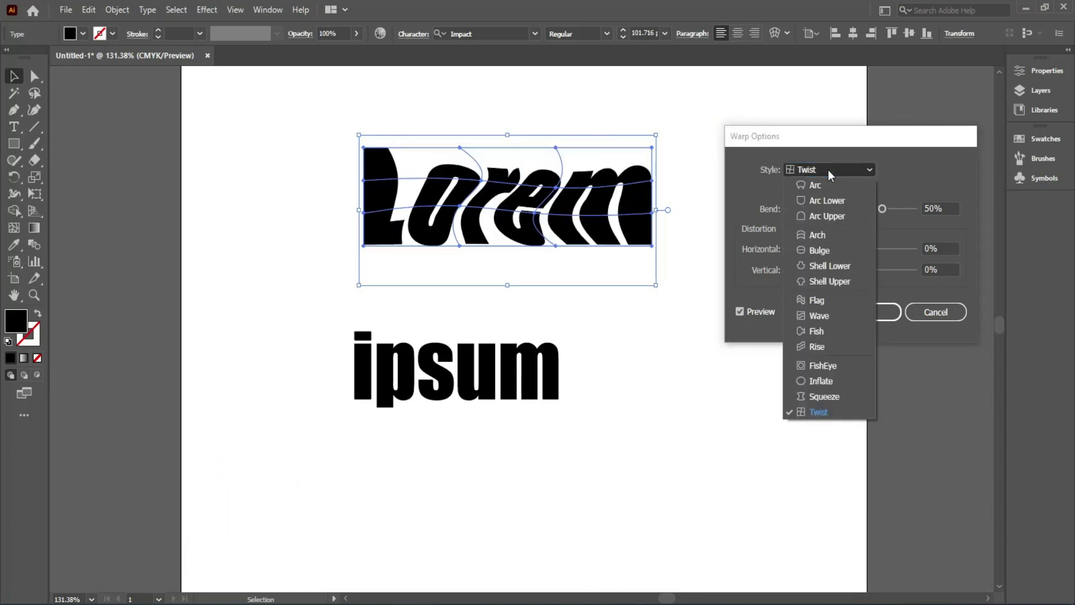
{"action": "left_click", "coordinate": [813, 215]}
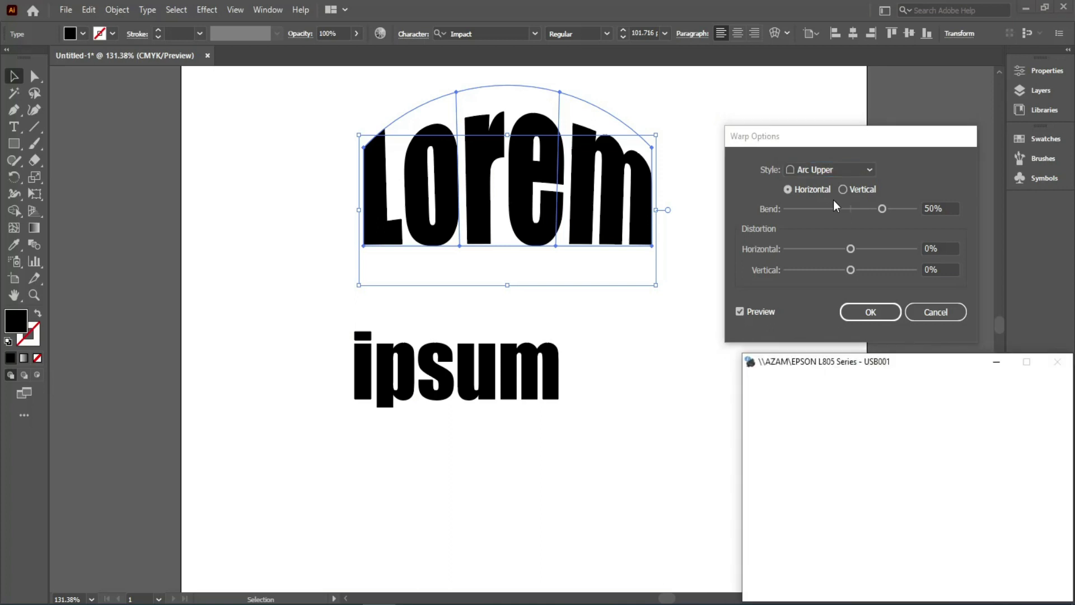
Try a 45% horizontal bend and vertical bends of -1% and 27% on the Arc Upper warp of "Lorem"
{"action": "left_click", "coordinate": [995, 362]}
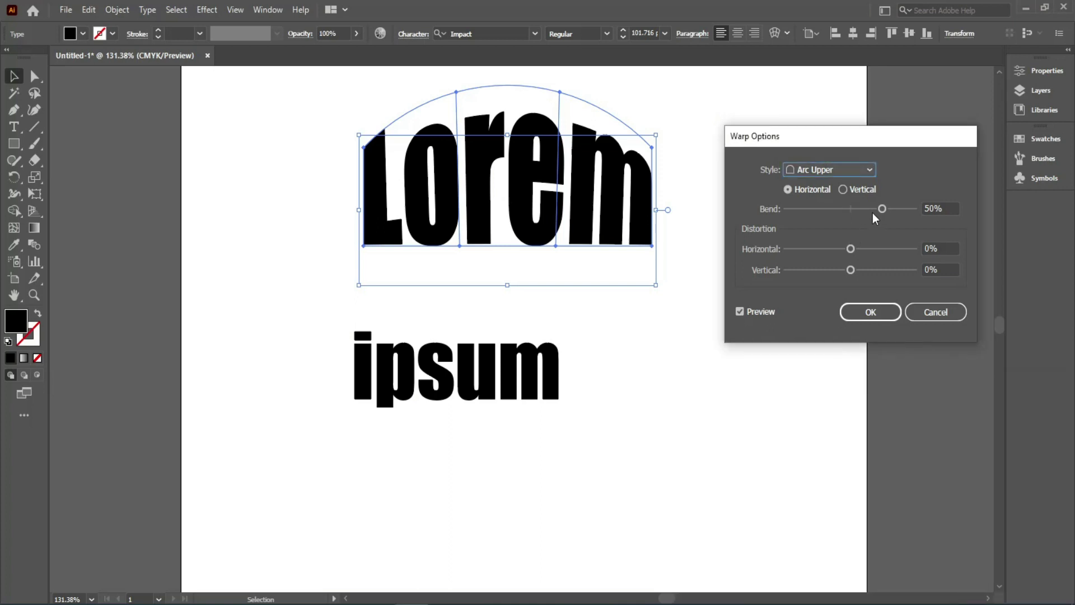
{"action": "mouse_move", "coordinate": [882, 211]}
{"action": "left_mouse_down"}
{"action": "mouse_move", "coordinate": [902, 210]}
{"action": "mouse_move", "coordinate": [880, 213]}
{"action": "left_mouse_up"}
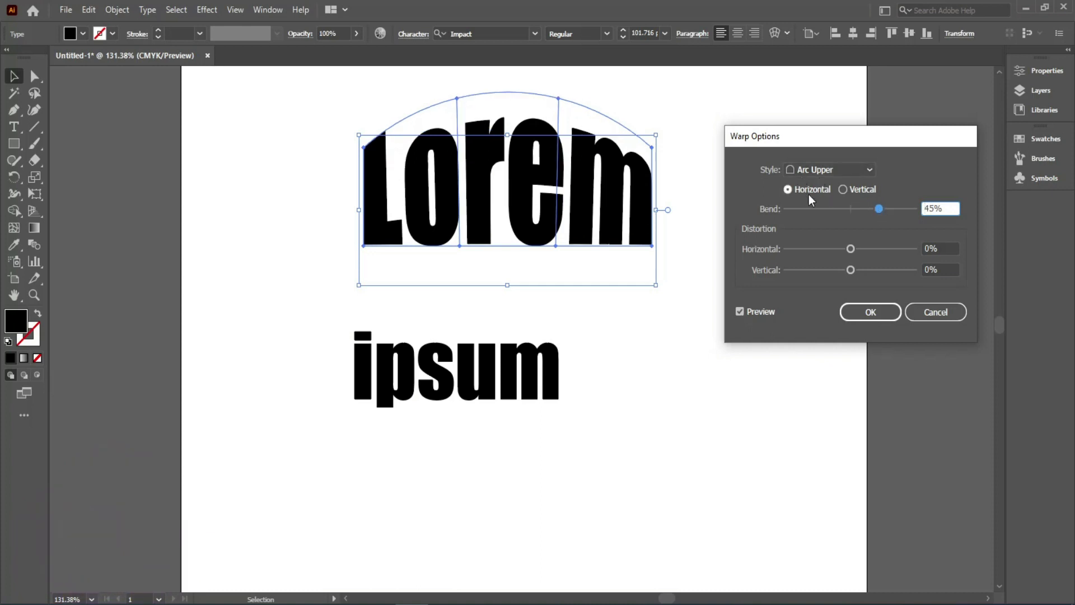
{"action": "left_click", "coordinate": [841, 190]}
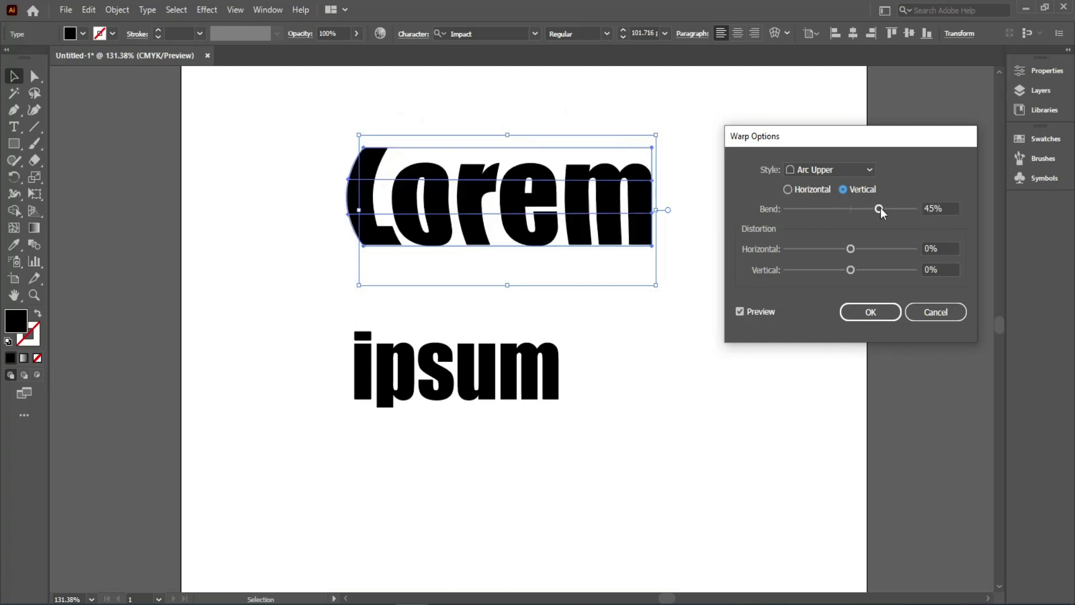
{"action": "left_click_drag", "start_coordinate": [880, 208], "coordinate": [850, 209]}
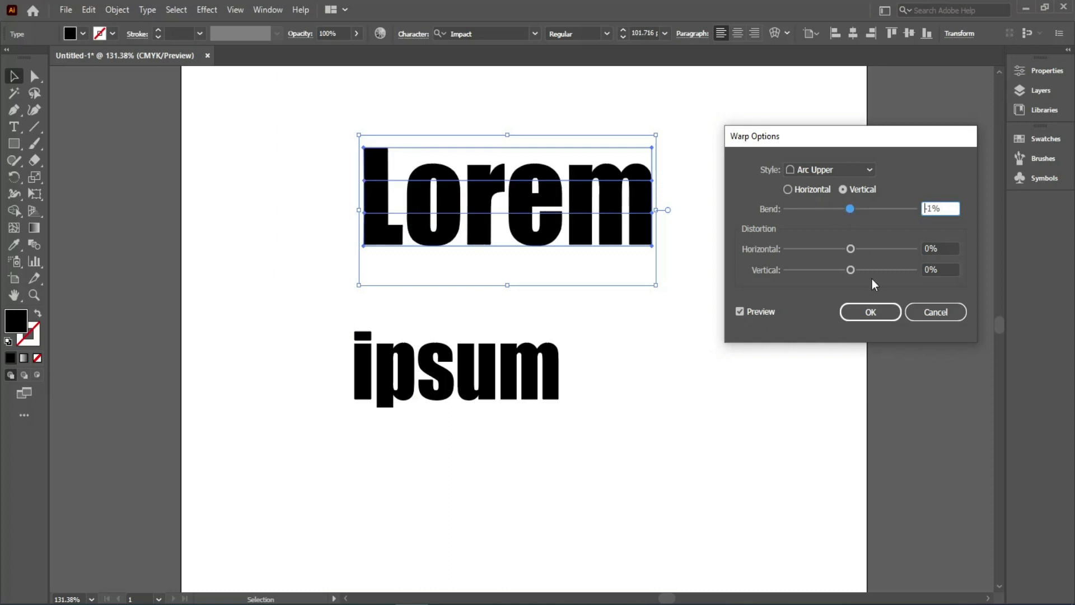
{"action": "left_click", "coordinate": [866, 210]}
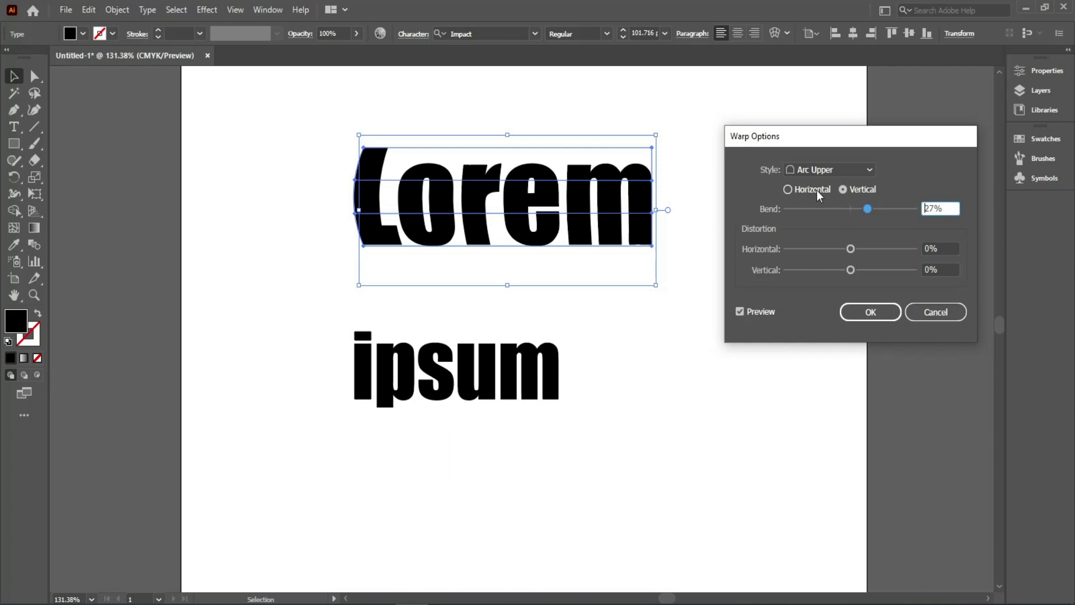
Compare the horizontal and vertical orientations of the Arc Upper warp on "Lorem"
{"action": "left_click", "coordinate": [816, 190]}
{"action": "left_click", "coordinate": [846, 192]}
{"action": "left_click", "coordinate": [829, 193]}
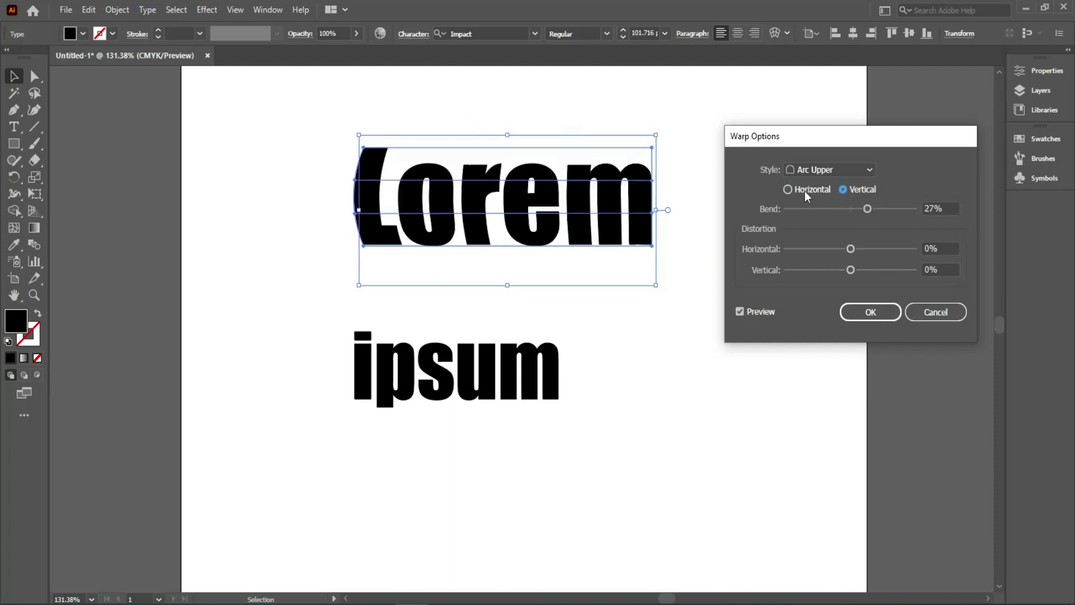
{"action": "left_click", "coordinate": [849, 191]}
Set the Arc Upper warp of "Lorem" to horizontal with a 50% bend
{"action": "left_click", "coordinate": [788, 189]}
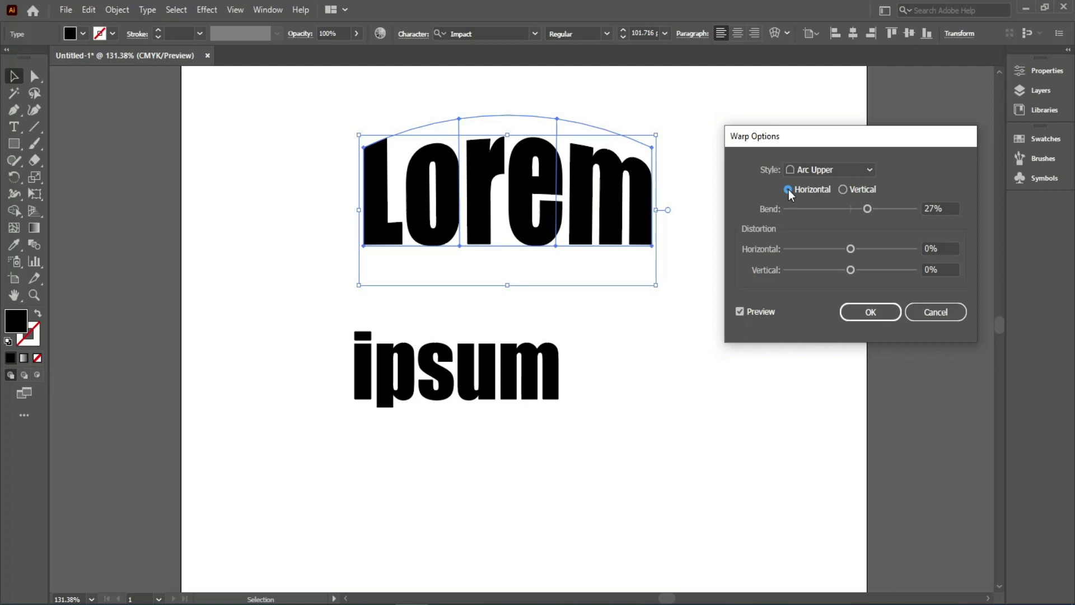
{"action": "key", "text": "Tab"}
{"action": "type", "text": "50"}
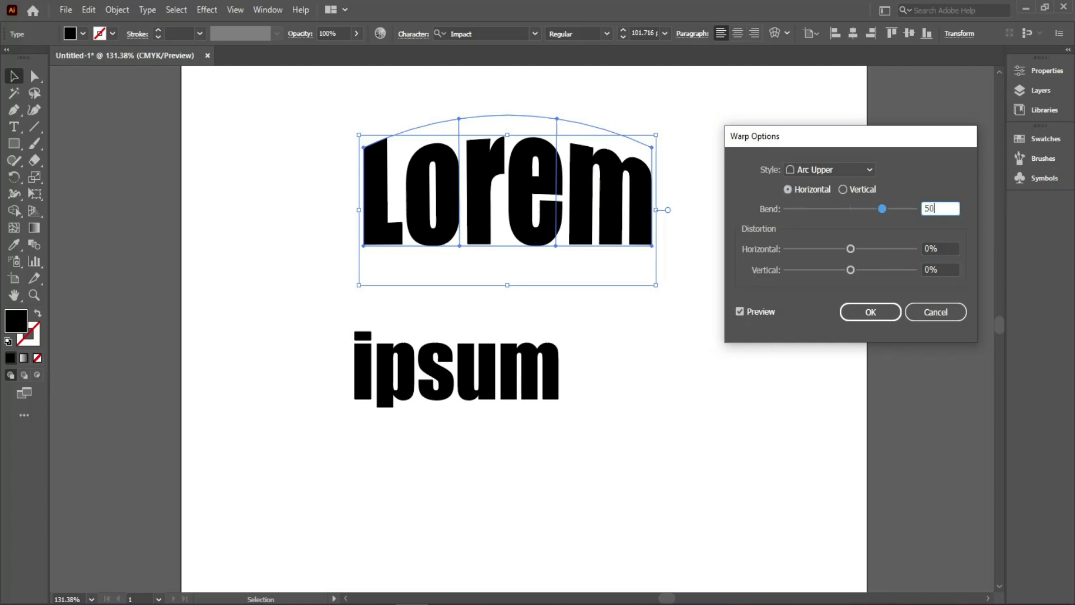
{"action": "left_click", "coordinate": [797, 190]}
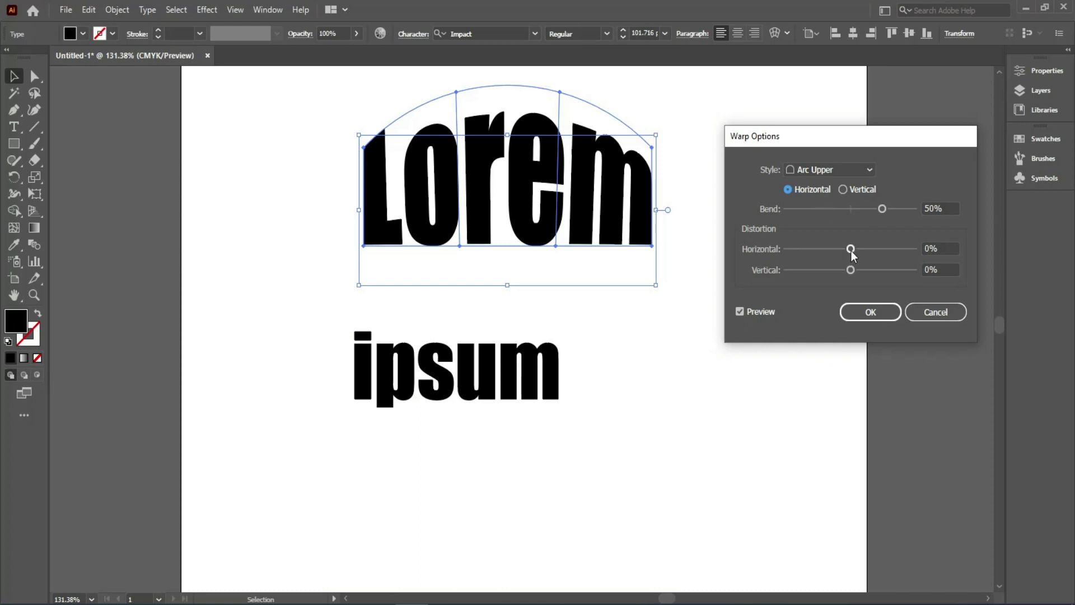
Try a horizontal distortion of 86% and a vertical distortion of 44% on the warp of "Lorem"
{"action": "left_click_drag", "start_coordinate": [852, 251], "coordinate": [906, 247]}
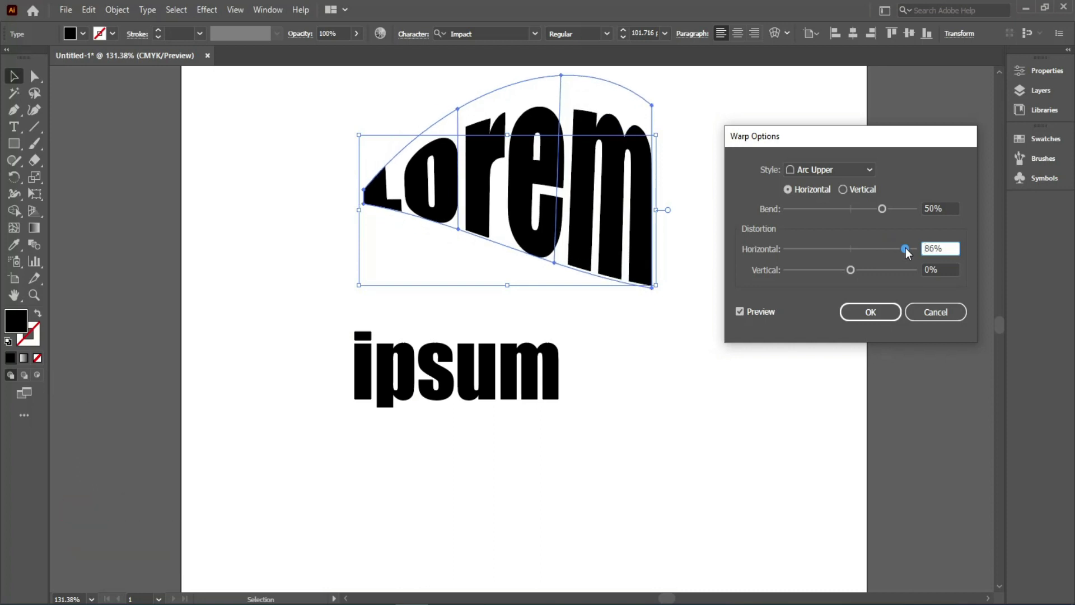
{"action": "left_click_drag", "start_coordinate": [905, 247], "coordinate": [881, 266]}
{"action": "left_click", "coordinate": [855, 271]}
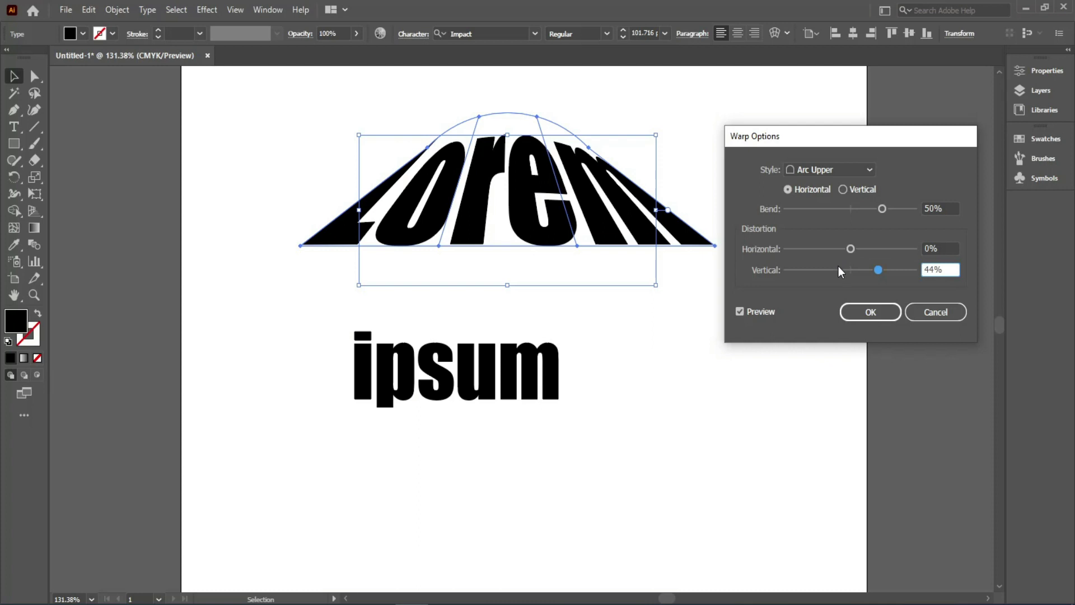
Set the vertical distortion to 0%, keep the horizontal distortion at 0%, and apply the warp to "Lorem"
{"action": "left_click_drag", "start_coordinate": [956, 271], "coordinate": [897, 267]}
{"action": "type", "text": "0"}
{"action": "left_click", "coordinate": [936, 247]}
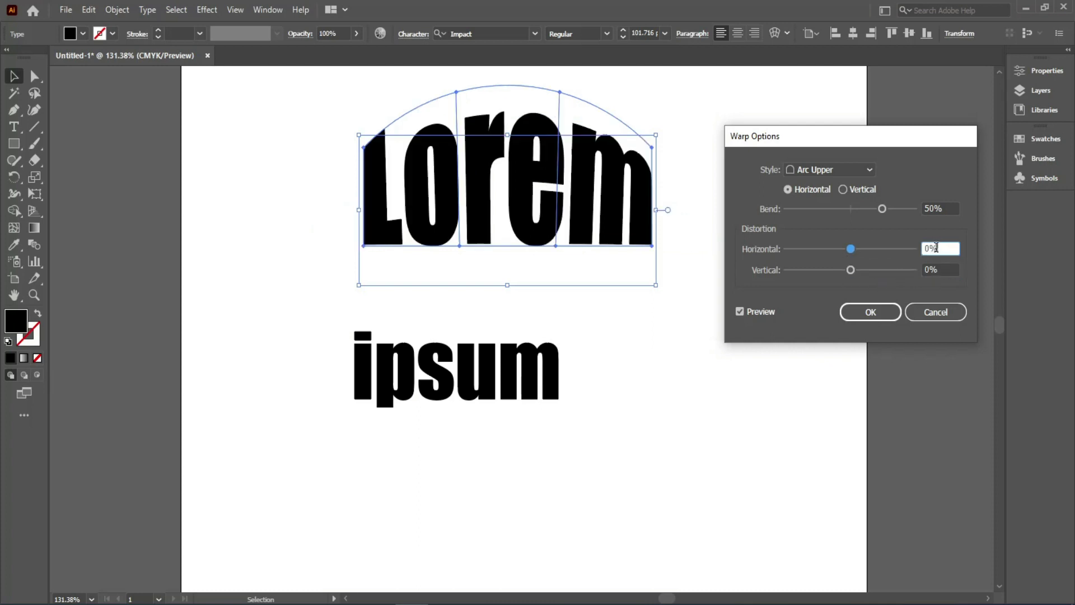
{"action": "left_click", "coordinate": [871, 312]}
Move "ipsum" directly beneath "Lorem" and enlarge it to match the width of "Lorem"
{"action": "left_click", "coordinate": [465, 375]}
{"action": "left_click_drag", "start_coordinate": [465, 376], "coordinate": [477, 294]}
{"action": "left_click_drag", "start_coordinate": [574, 348], "coordinate": [652, 393]}
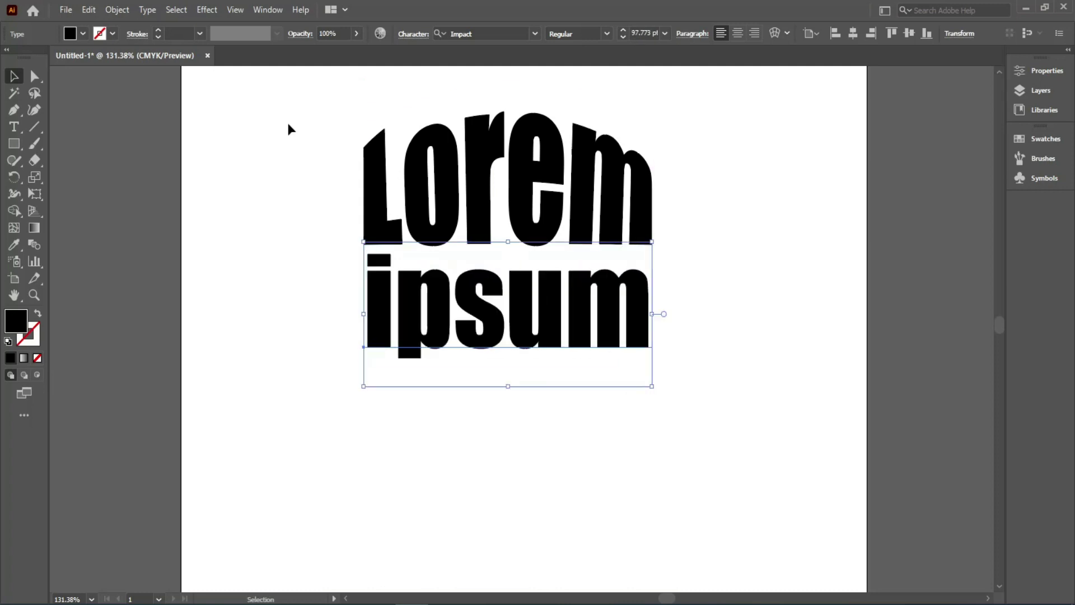
Apply an Envelope Distort warp to "ipsum" with the Arc Lower style, horizontal, at 50% bend
{"action": "left_click", "coordinate": [117, 10]}
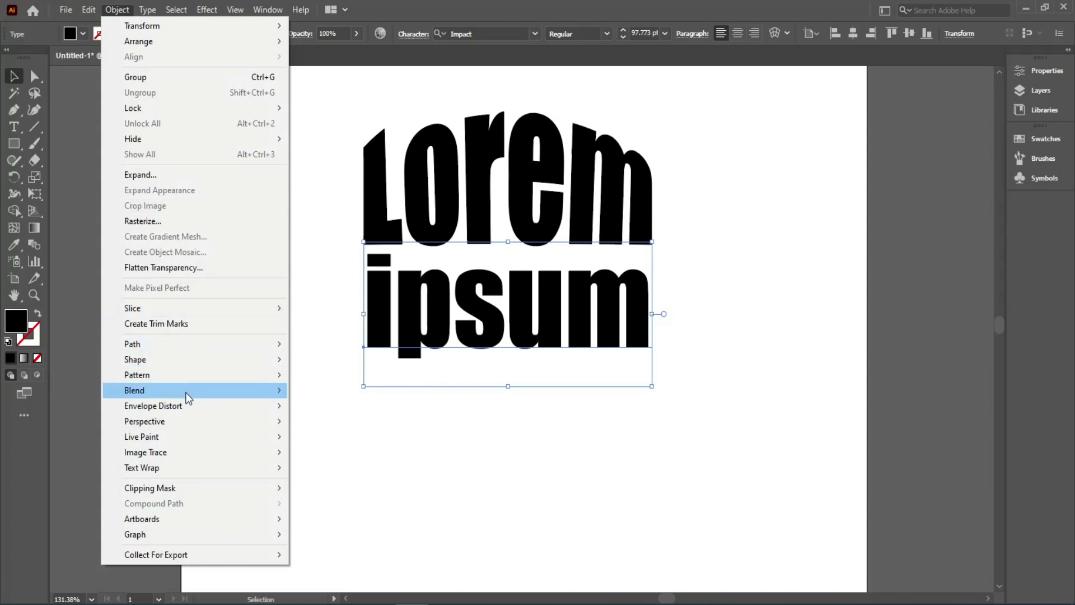
{"action": "mouse_move", "coordinate": [186, 407]}
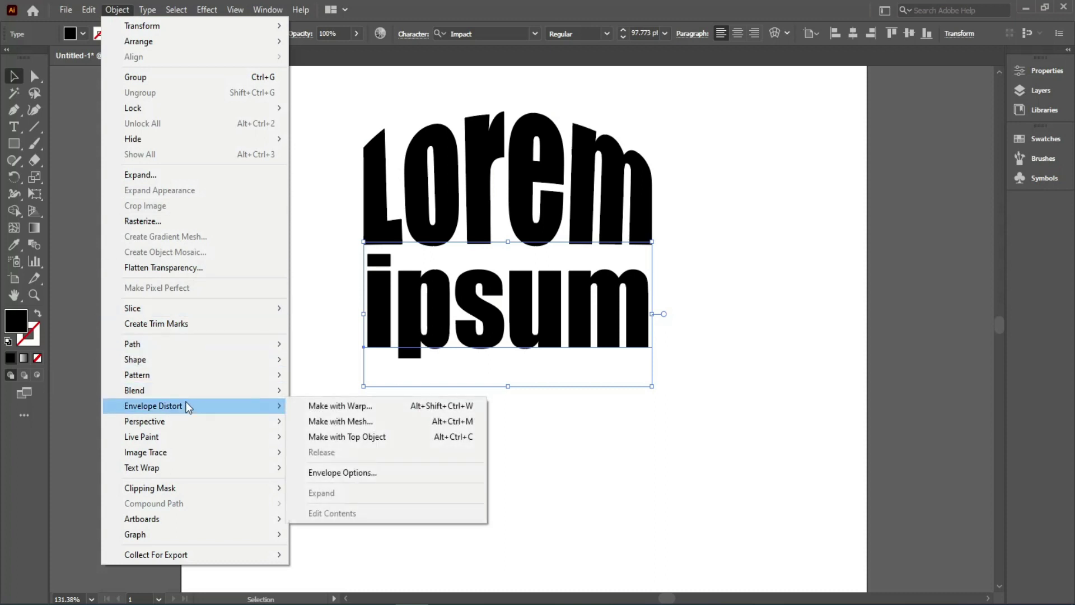
{"action": "left_click", "coordinate": [298, 405]}
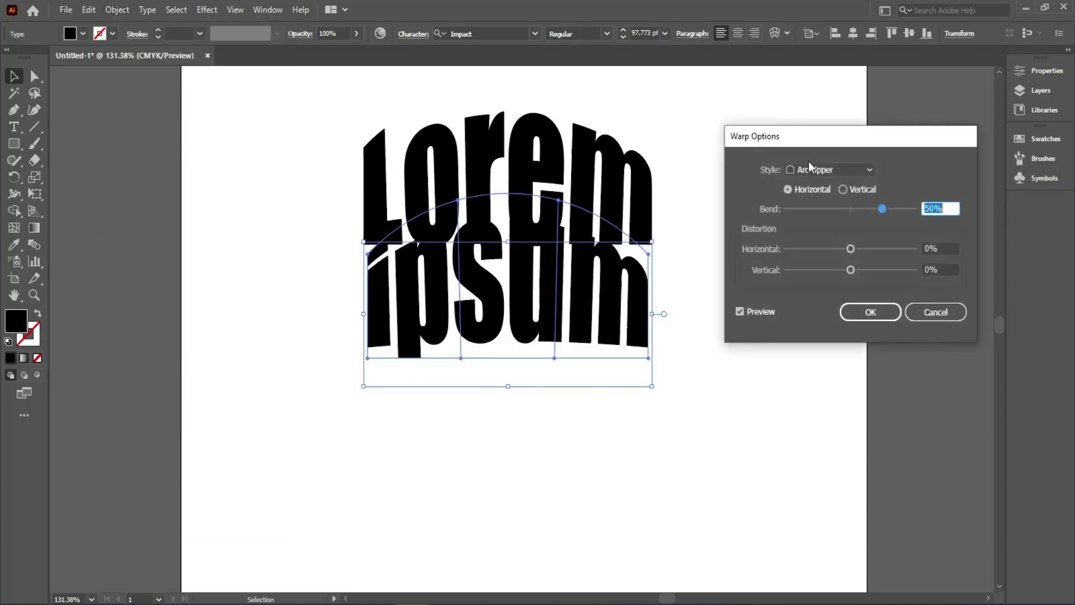
{"action": "left_click", "coordinate": [809, 165]}
{"action": "left_click", "coordinate": [813, 199]}
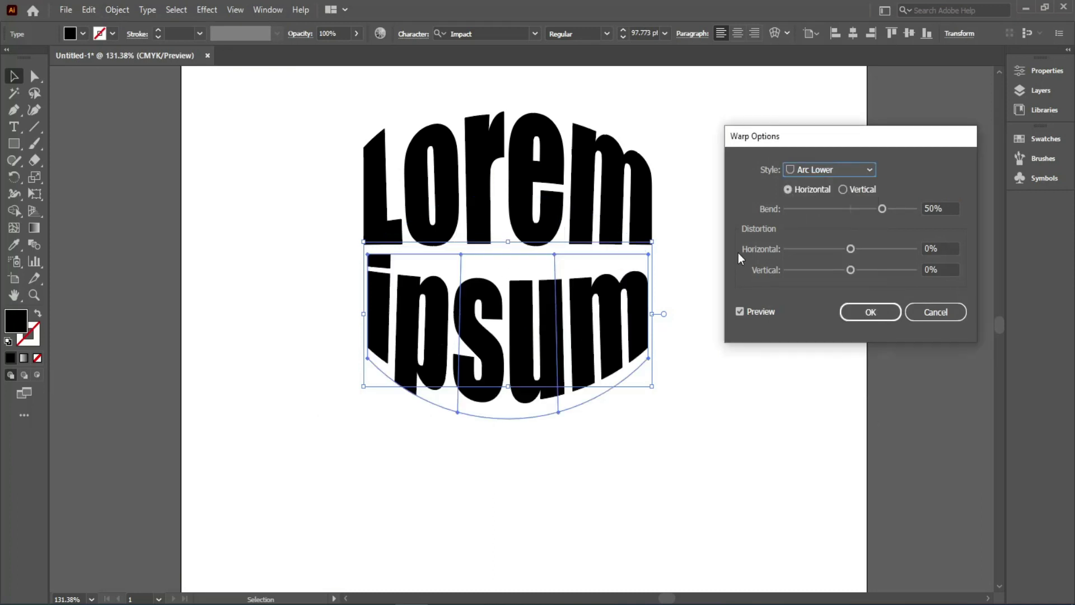
{"action": "left_click", "coordinate": [872, 311]}
{"action": "left_click", "coordinate": [633, 492]}
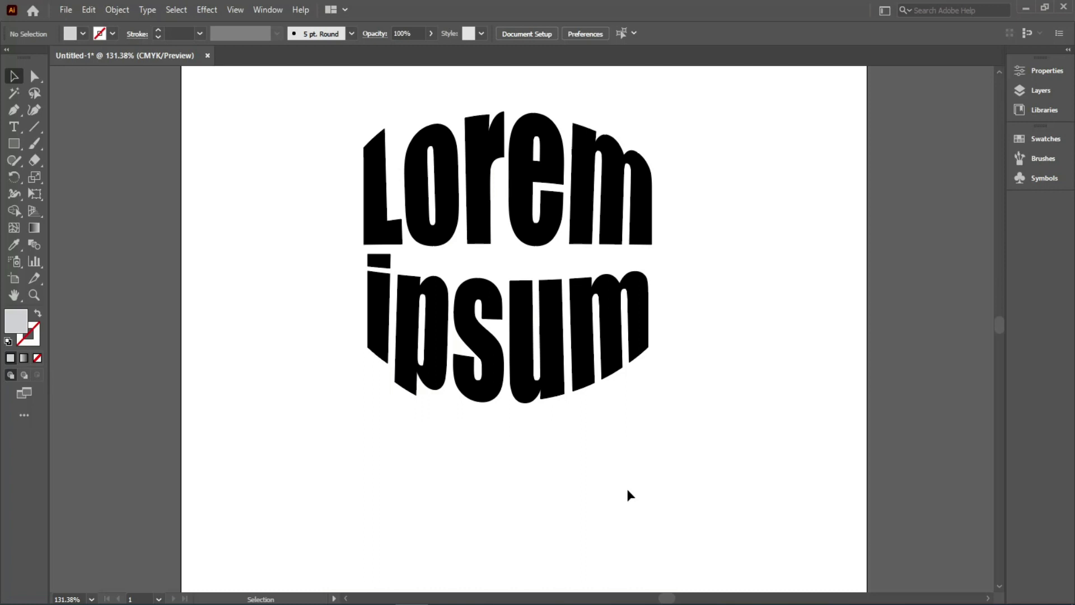
Edit the envelope contents of the warped "Lorem", replace the text with "SCOPE", and leave isolation mode
{"action": "left_click", "coordinate": [481, 227]}
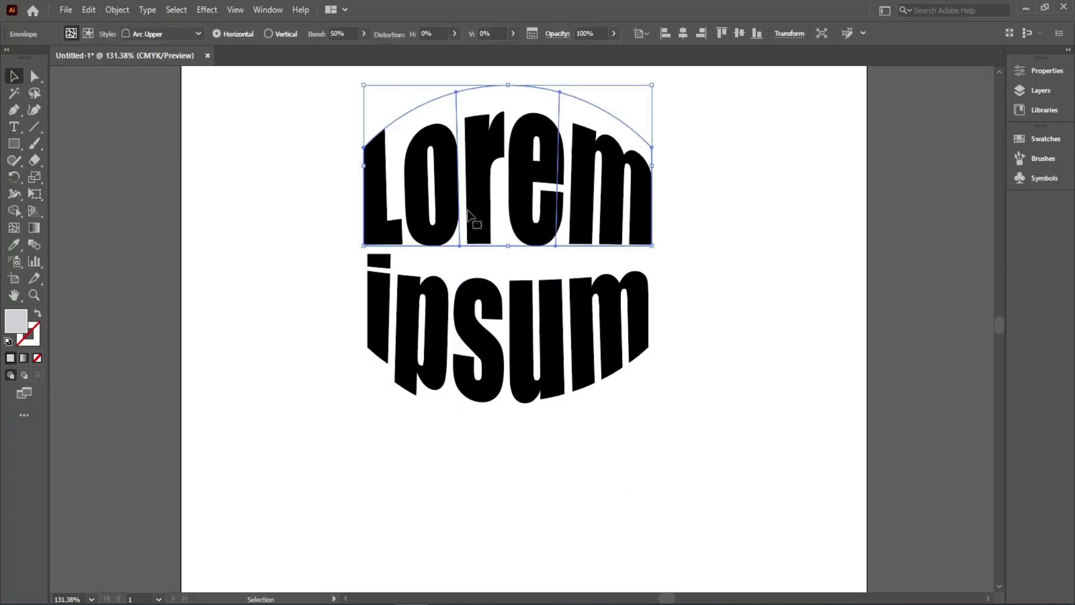
{"action": "left_click", "coordinate": [117, 10]}
{"action": "mouse_move", "coordinate": [204, 403]}
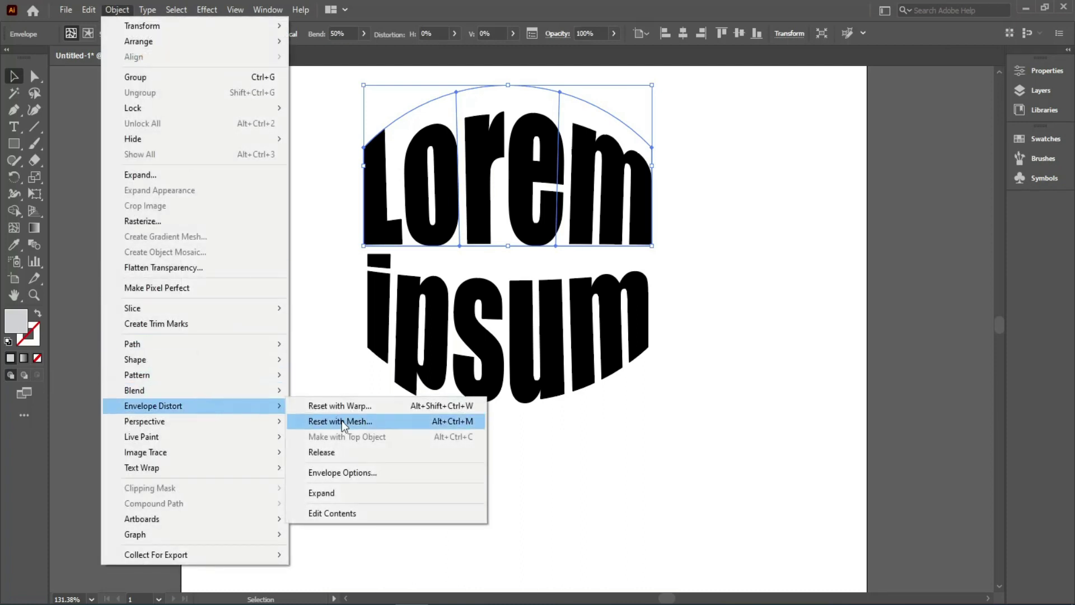
{"action": "left_click", "coordinate": [352, 512]}
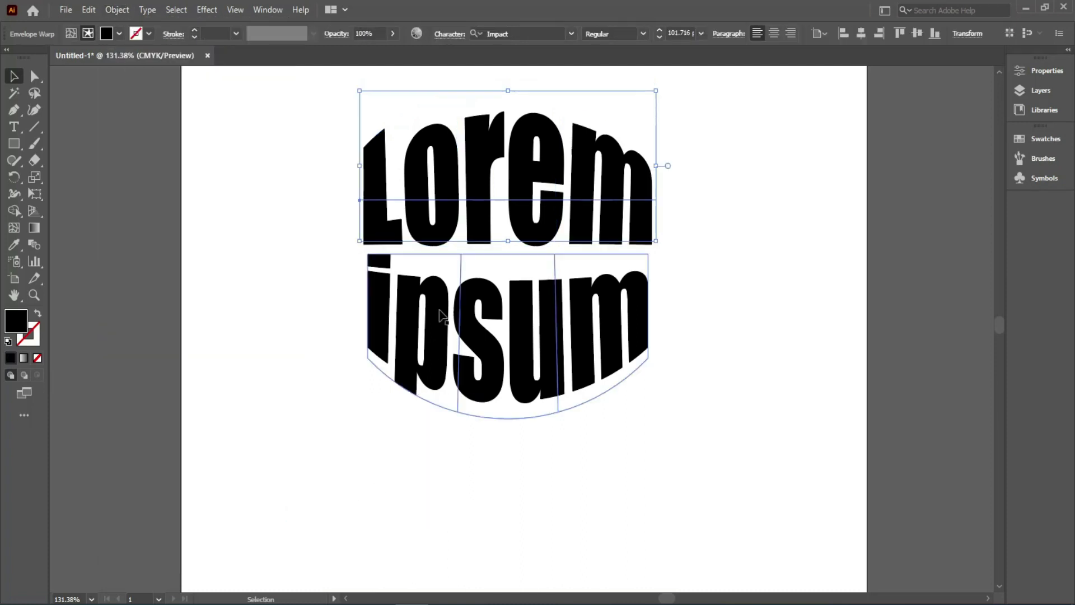
{"action": "double_click", "coordinate": [477, 159]}
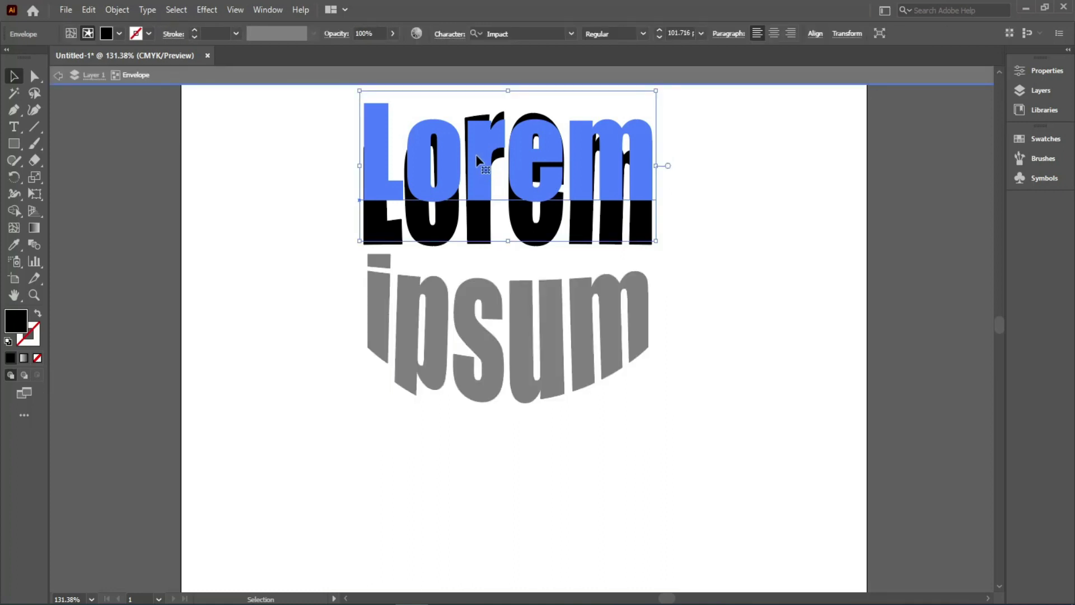
{"action": "left_click", "coordinate": [15, 132]}
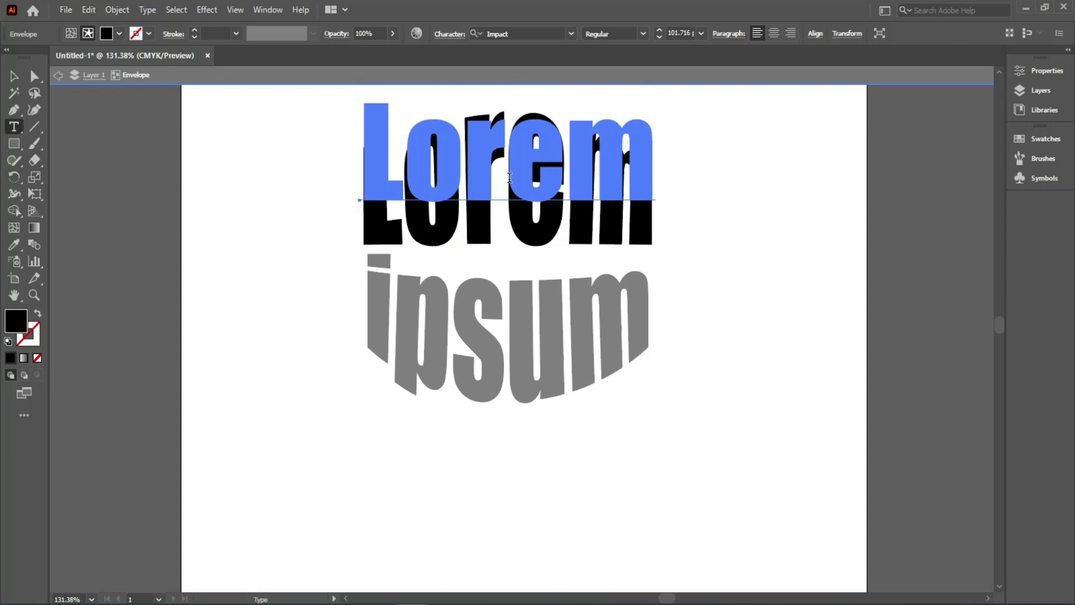
{"action": "left_click", "coordinate": [497, 157]}
{"action": "key", "text": "ctrl+a"}
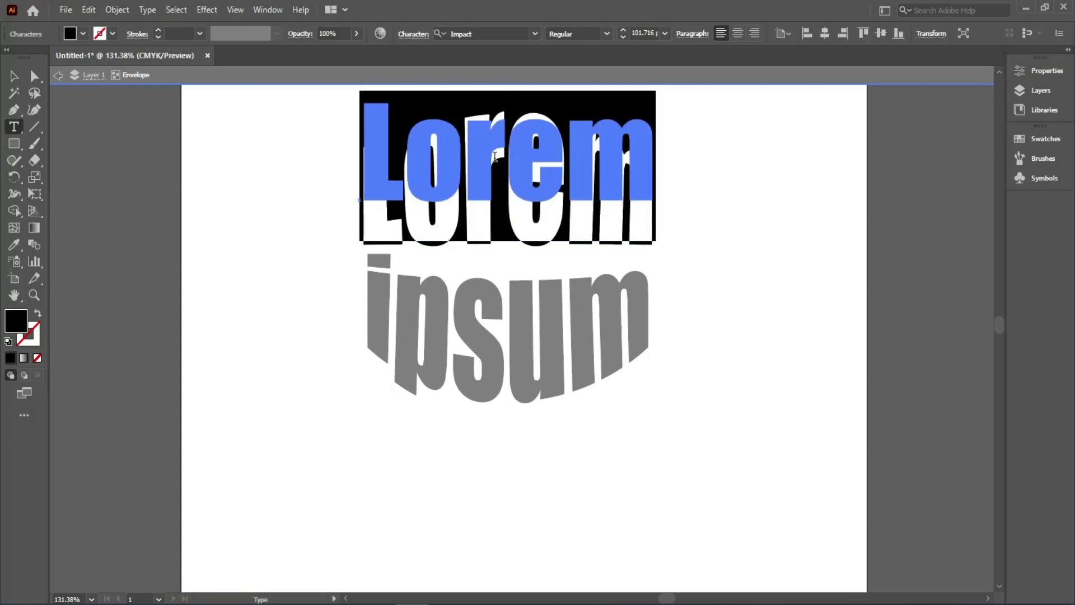
{"action": "type", "text": "SCO"}
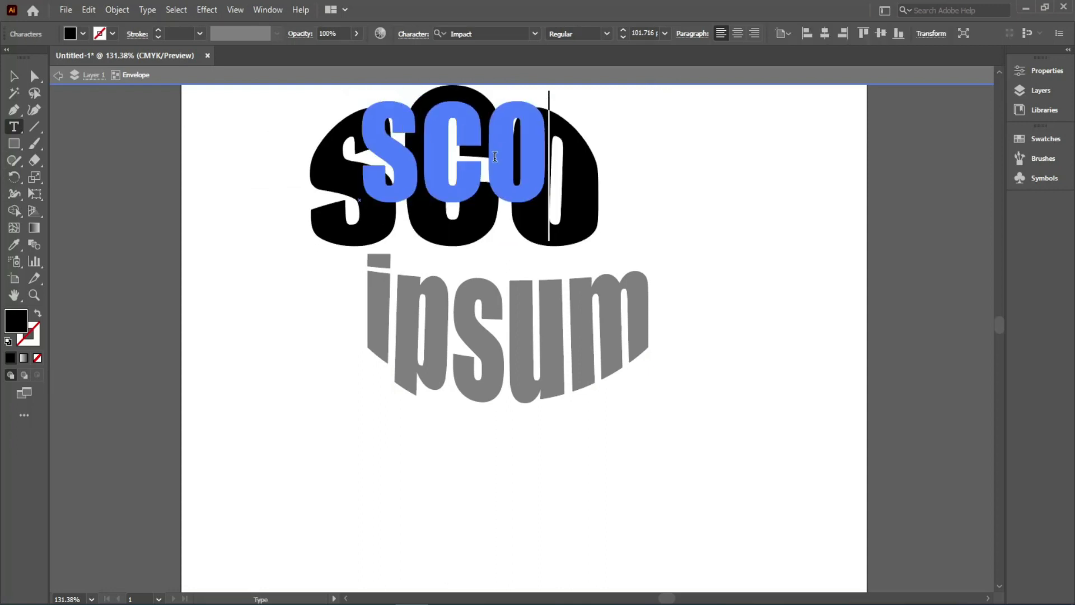
{"action": "type", "text": "PE"}
{"action": "left_click", "coordinate": [13, 77]}
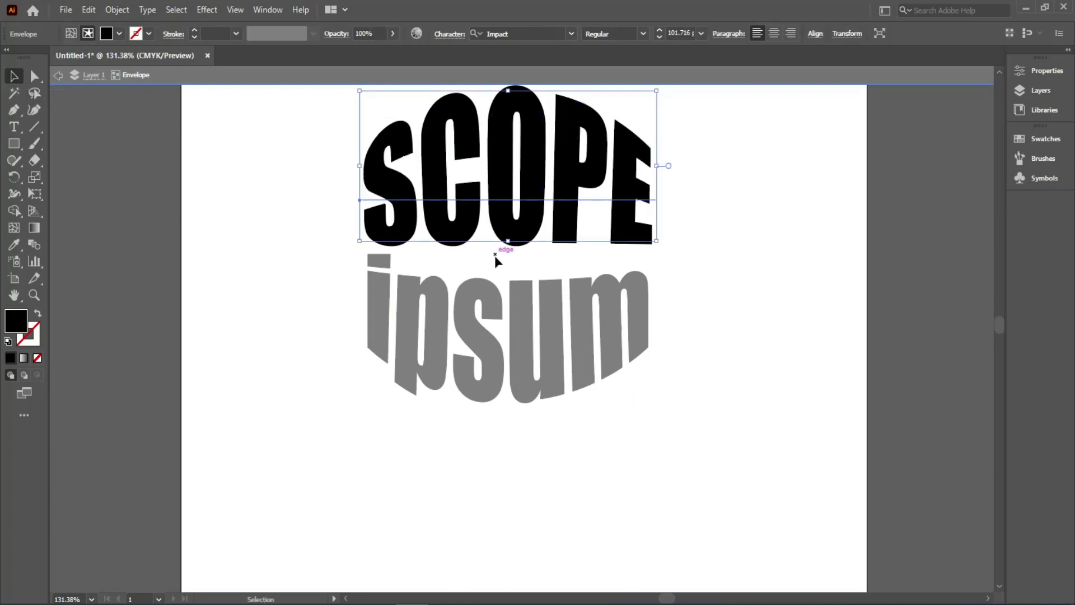
{"action": "double_click", "coordinate": [349, 209]}
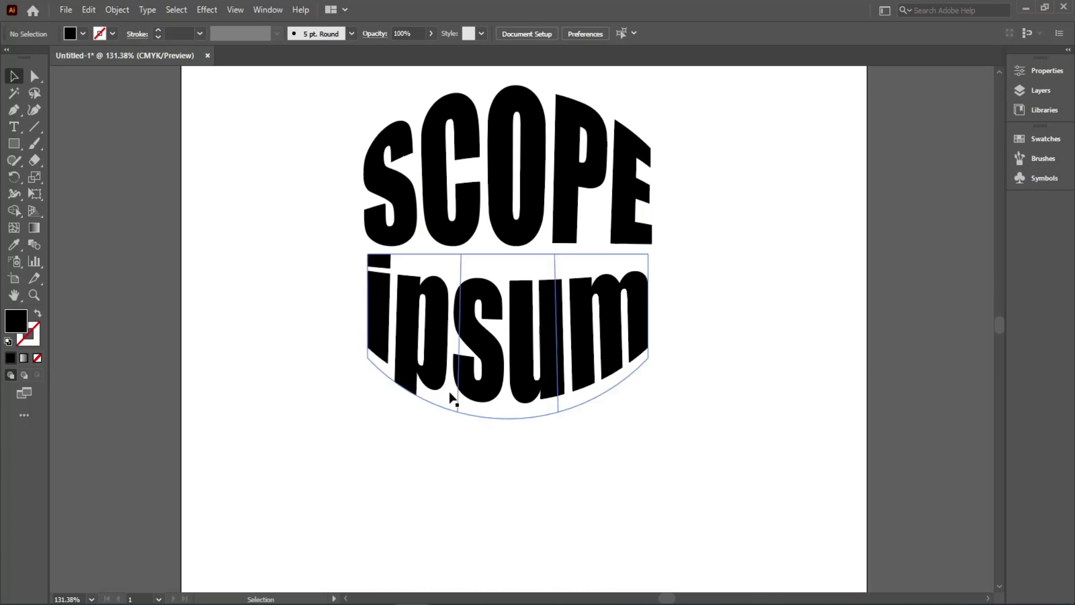
Edit the envelope contents of the warped "ipsum", replace the text with "COMPUTERS", and leave isolation mode
{"action": "left_click", "coordinate": [455, 399]}
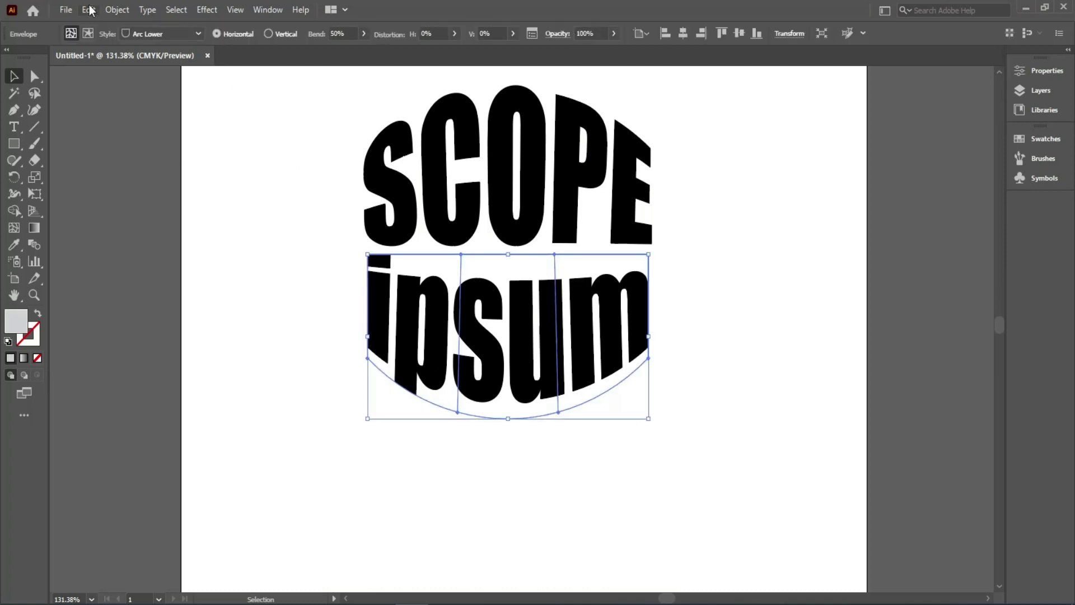
{"action": "left_click", "coordinate": [117, 10]}
{"action": "mouse_move", "coordinate": [197, 405]}
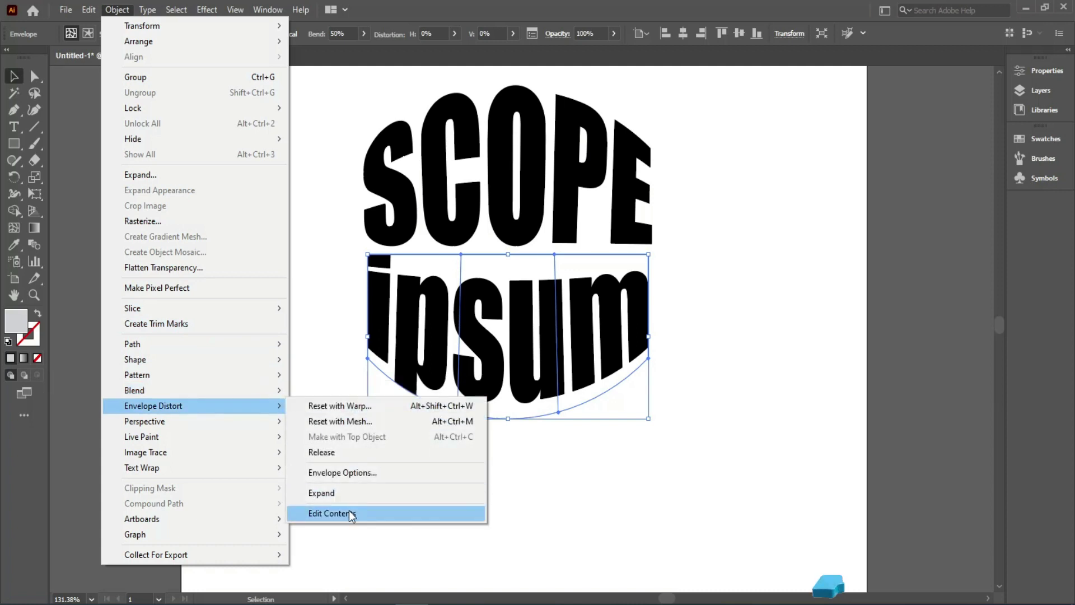
{"action": "left_click", "coordinate": [348, 511]}
{"action": "double_click", "coordinate": [474, 326]}
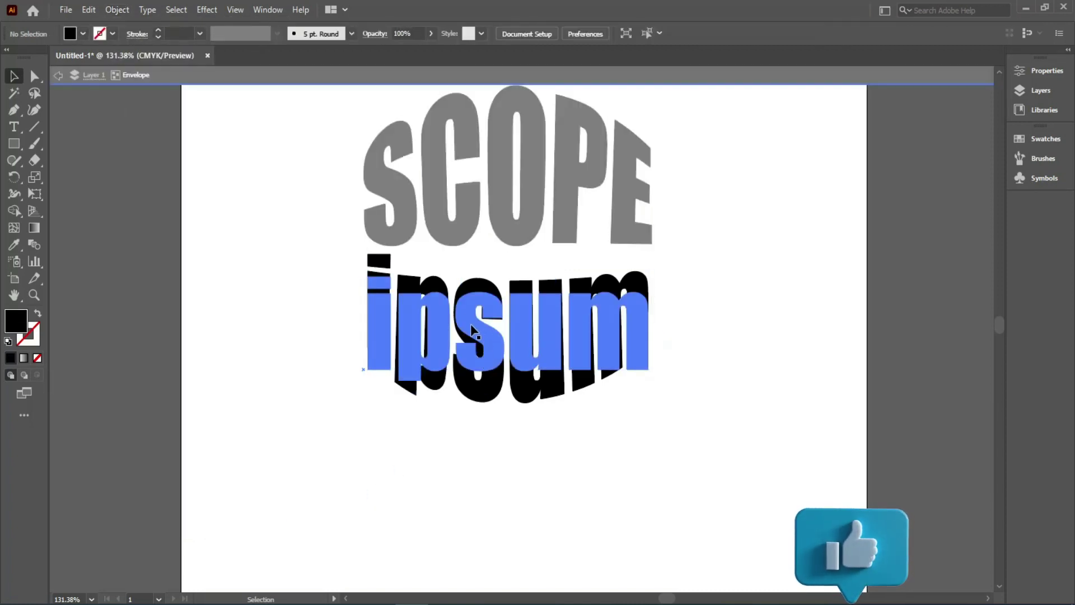
{"action": "left_click", "coordinate": [14, 127]}
{"action": "double_click", "coordinate": [452, 304]}
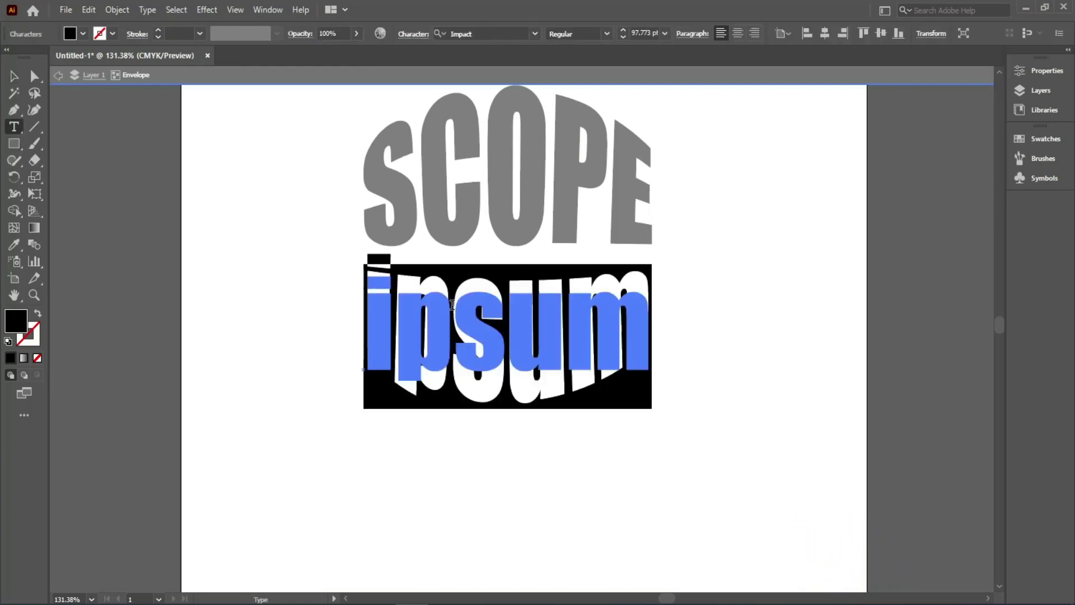
{"action": "type", "text": "COMPUTERS"}
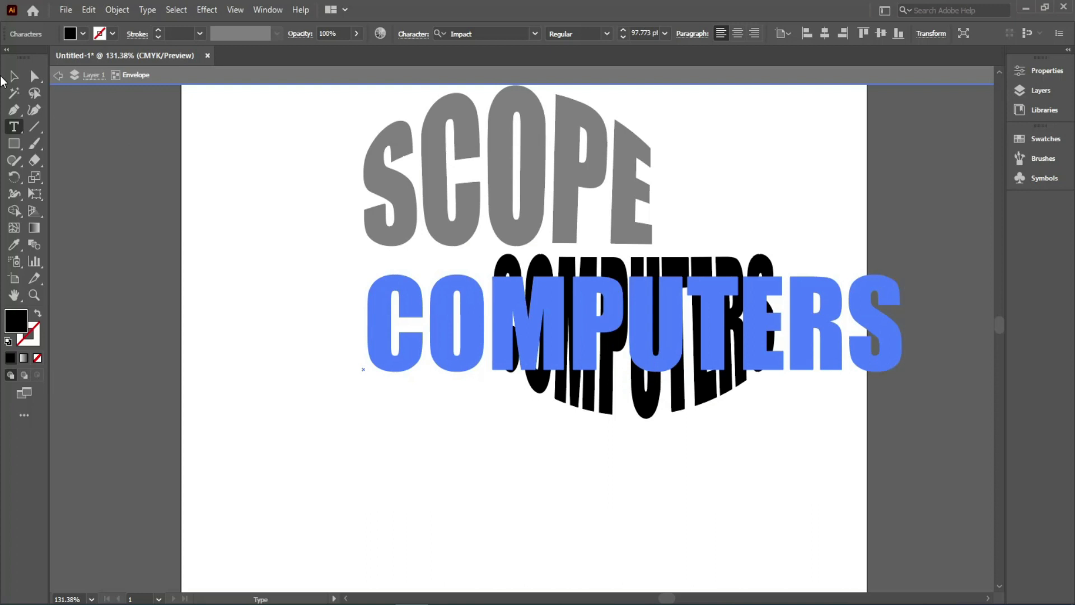
{"action": "key", "text": "Escape"}
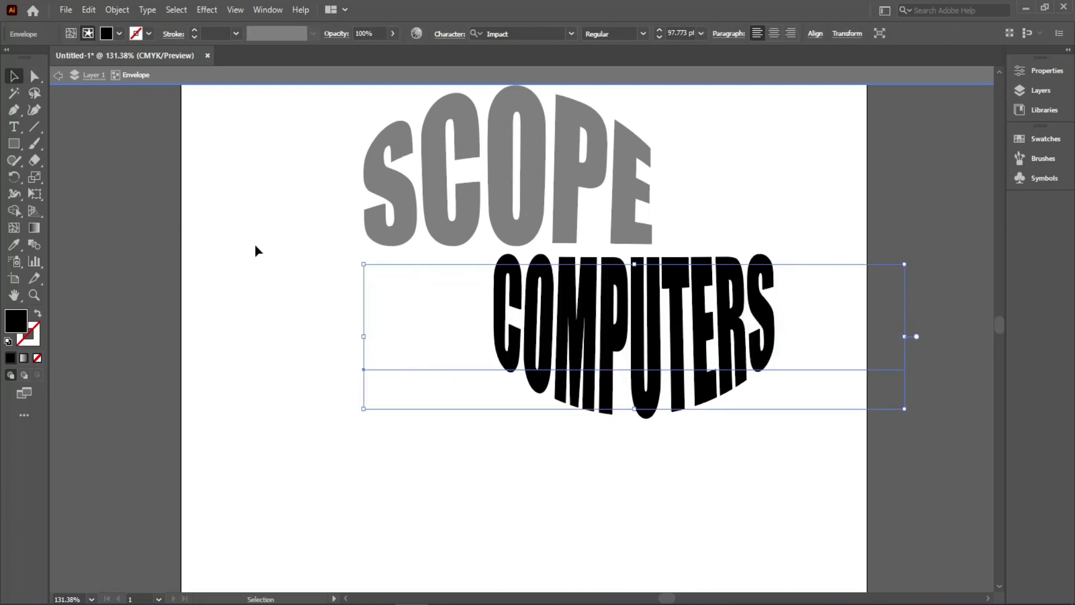
{"action": "double_click", "coordinate": [256, 247]}
Align the warped SCOPE and COMPUTERS on their horizontal centers and move the pair to the middle of the artboard
{"action": "left_click", "coordinate": [538, 268]}
{"action": "left_click", "coordinate": [518, 201], "text": "shift"}
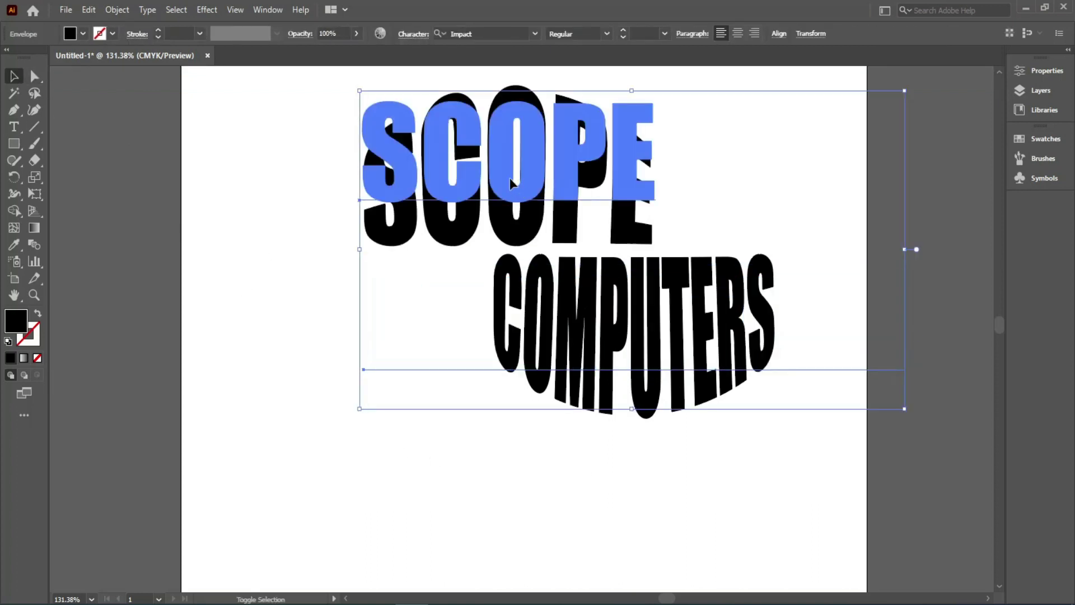
{"action": "left_click", "coordinate": [280, 12]}
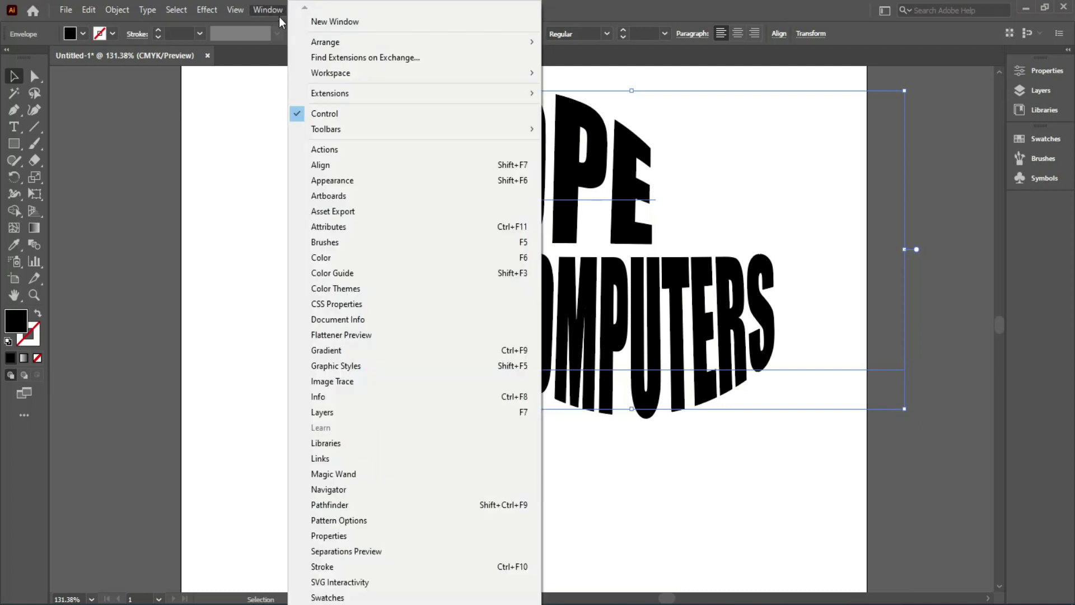
{"action": "left_click", "coordinate": [346, 165]}
{"action": "left_click", "coordinate": [880, 351]}
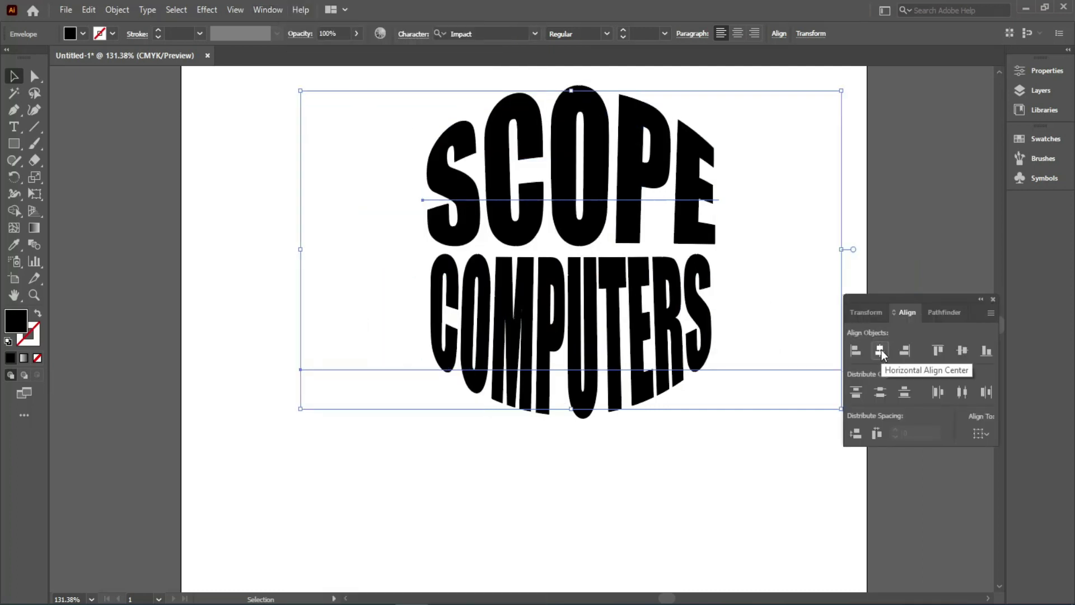
{"action": "mouse_move", "coordinate": [523, 336]}
{"action": "left_mouse_down"}
{"action": "mouse_move", "coordinate": [438, 336]}
{"action": "mouse_move", "coordinate": [510, 336]}
{"action": "left_mouse_up"}
{"action": "left_click", "coordinate": [543, 477]}
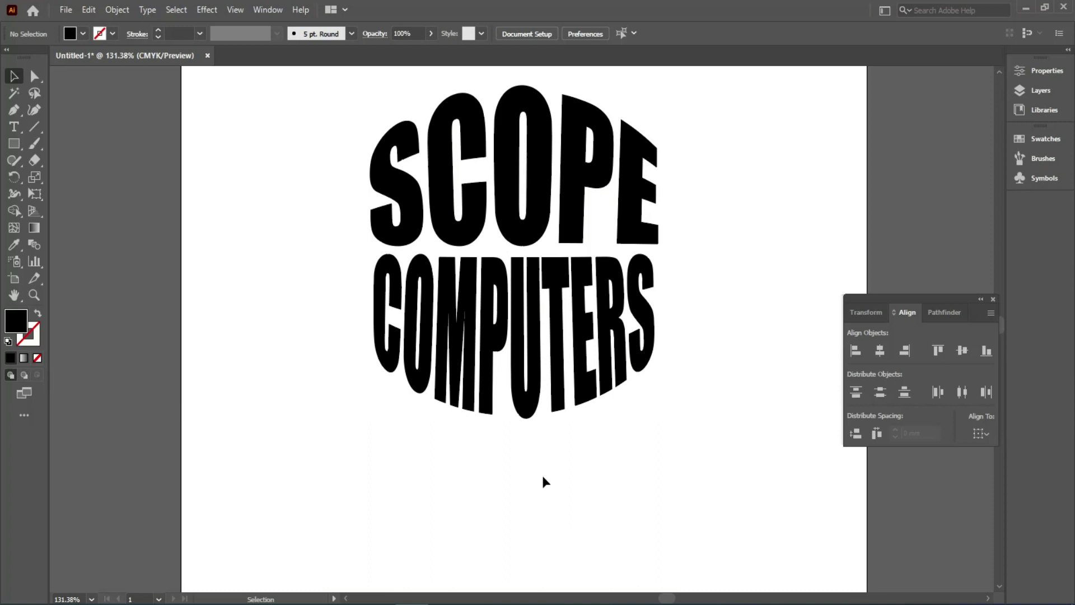
Release the warp envelope from COMPUTERS and move the separated grey mesh shape down, clear of the text
{"action": "left_click", "coordinate": [537, 418]}
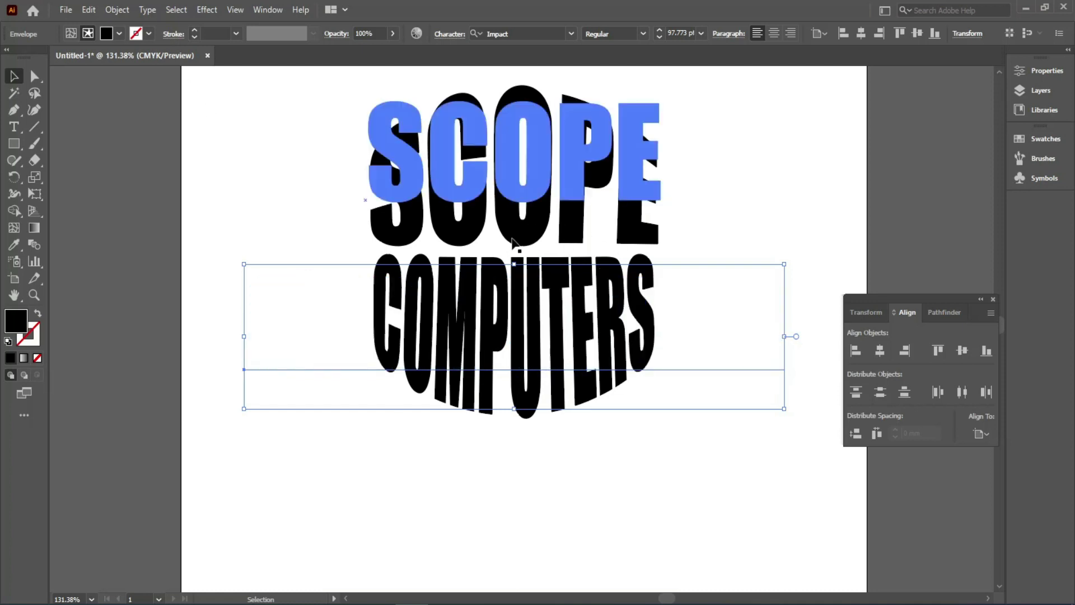
{"action": "left_click", "coordinate": [484, 420]}
{"action": "left_click", "coordinate": [487, 397]}
{"action": "left_click", "coordinate": [117, 9]}
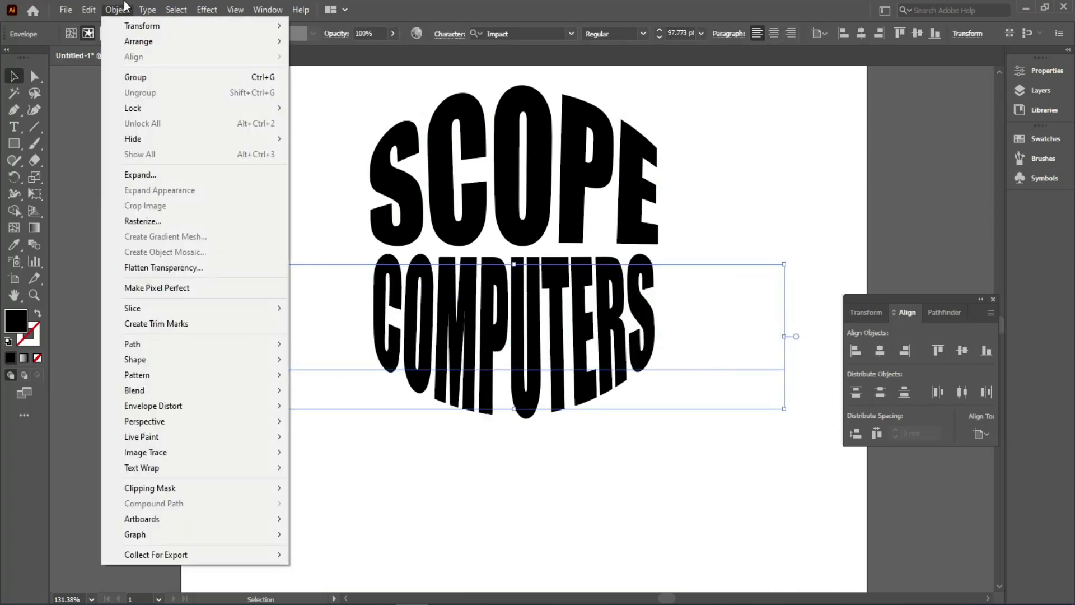
{"action": "mouse_move", "coordinate": [190, 404]}
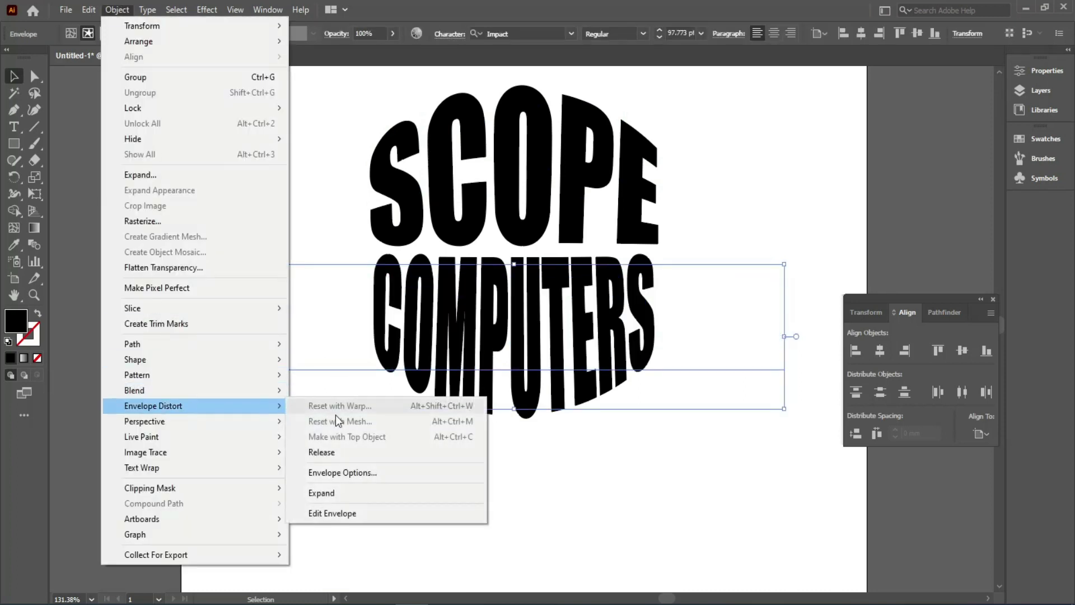
{"action": "left_click", "coordinate": [353, 452]}
{"action": "left_click", "coordinate": [403, 443]}
{"action": "left_click", "coordinate": [447, 283]}
{"action": "left_click_drag", "start_coordinate": [446, 283], "coordinate": [446, 475]}
Scale the plain COMPUTERS text down to the width of SCOPE and place it directly beneath that word
{"action": "left_click", "coordinate": [447, 352]}
{"action": "left_click_drag", "start_coordinate": [245, 409], "coordinate": [493, 377]}
{"action": "left_click_drag", "start_coordinate": [542, 288], "coordinate": [419, 274]}
{"action": "left_click_drag", "start_coordinate": [662, 335], "coordinate": [662, 338]}
{"action": "left_click", "coordinate": [615, 366]}
Delete the leftover grey mesh shape and move the COMPUTERS text a little lower beneath SCOPE
{"action": "left_click_drag", "start_coordinate": [518, 455], "coordinate": [512, 382]}
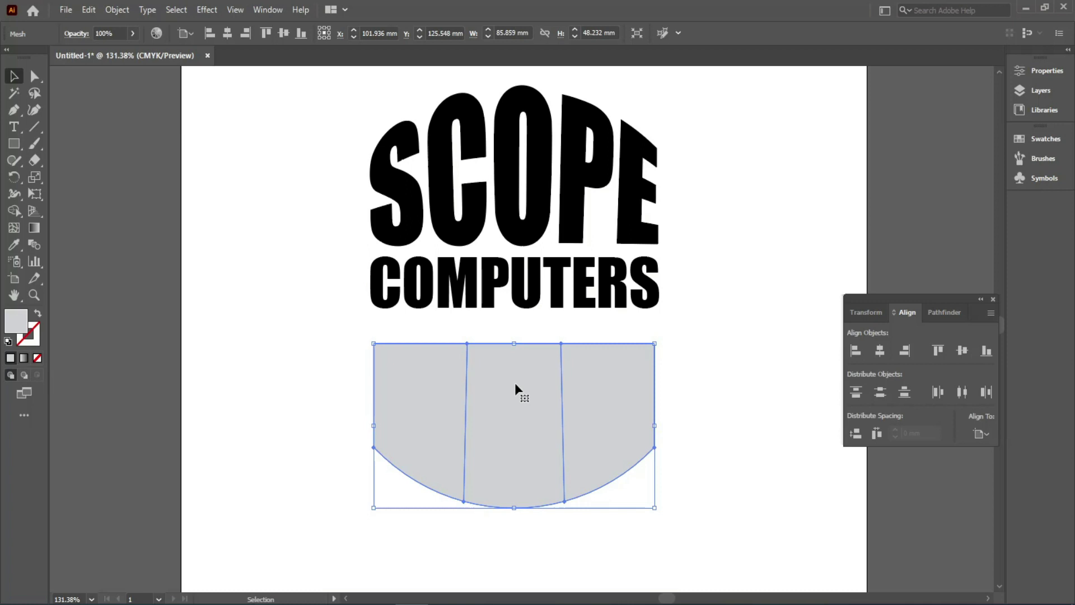
{"action": "key", "text": "Delete"}
{"action": "left_click", "coordinate": [117, 10]}
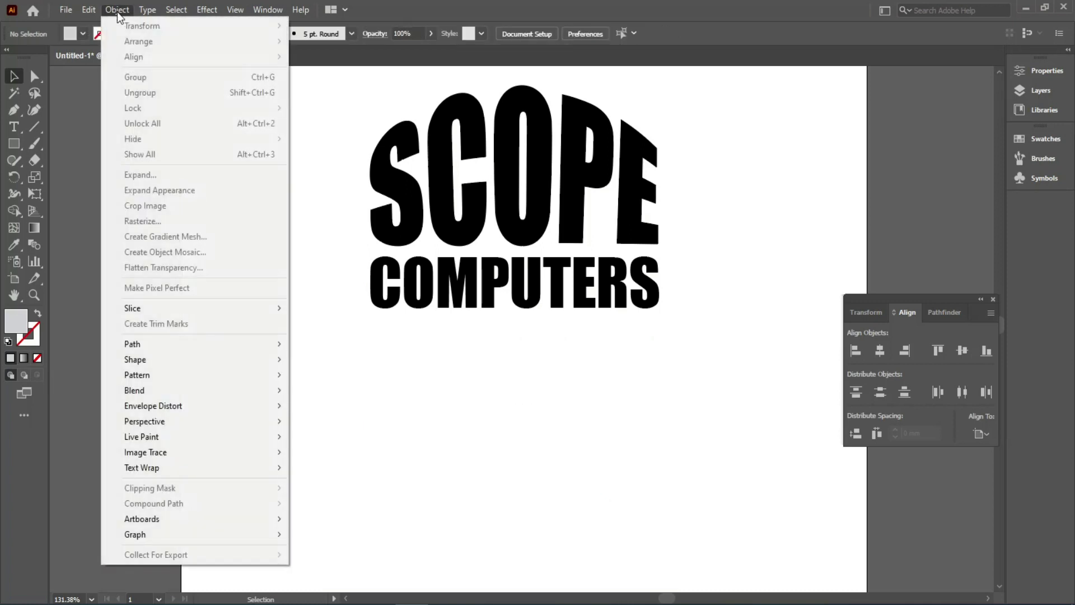
{"action": "mouse_move", "coordinate": [197, 409]}
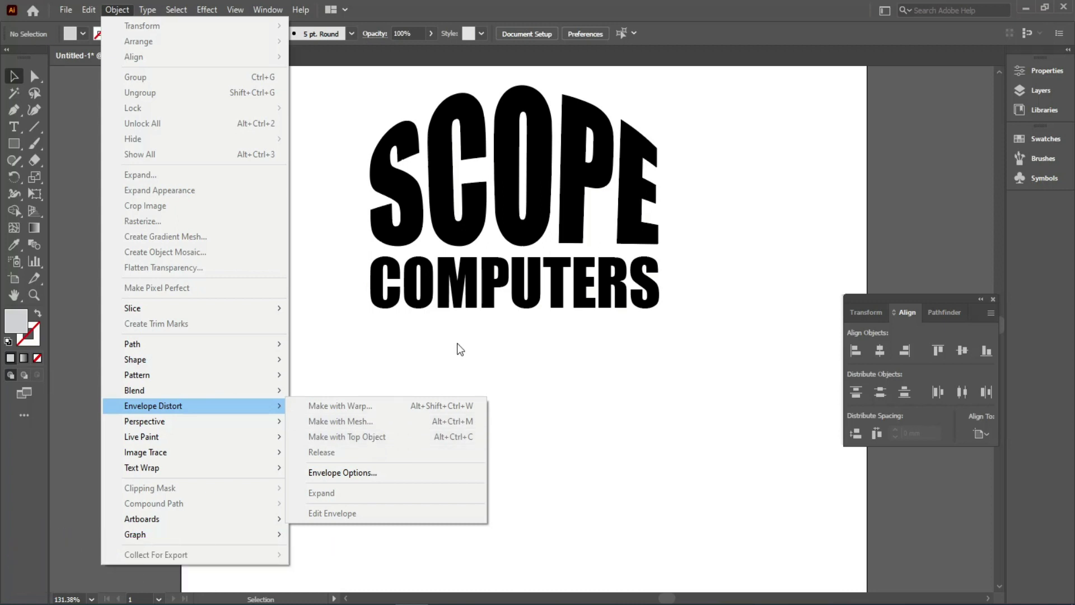
{"action": "left_click", "coordinate": [493, 294]}
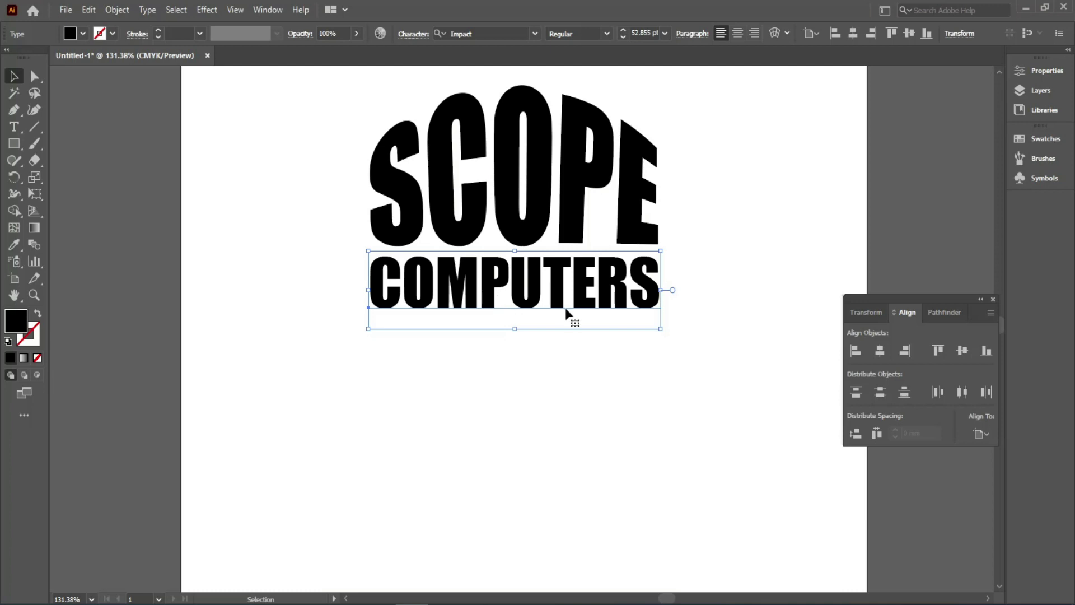
{"action": "left_click_drag", "start_coordinate": [537, 301], "coordinate": [536, 348]}
Apply an Envelope Distort mesh with 2 rows and 8 columns to the COMPUTERS text
{"action": "left_click", "coordinate": [117, 10]}
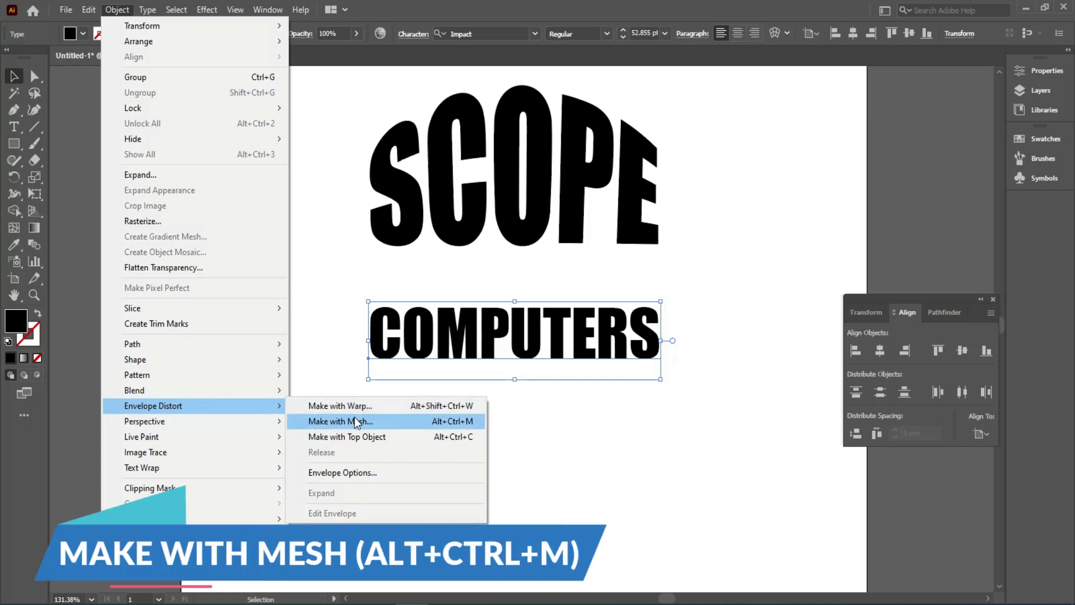
{"action": "left_click", "coordinate": [356, 422]}
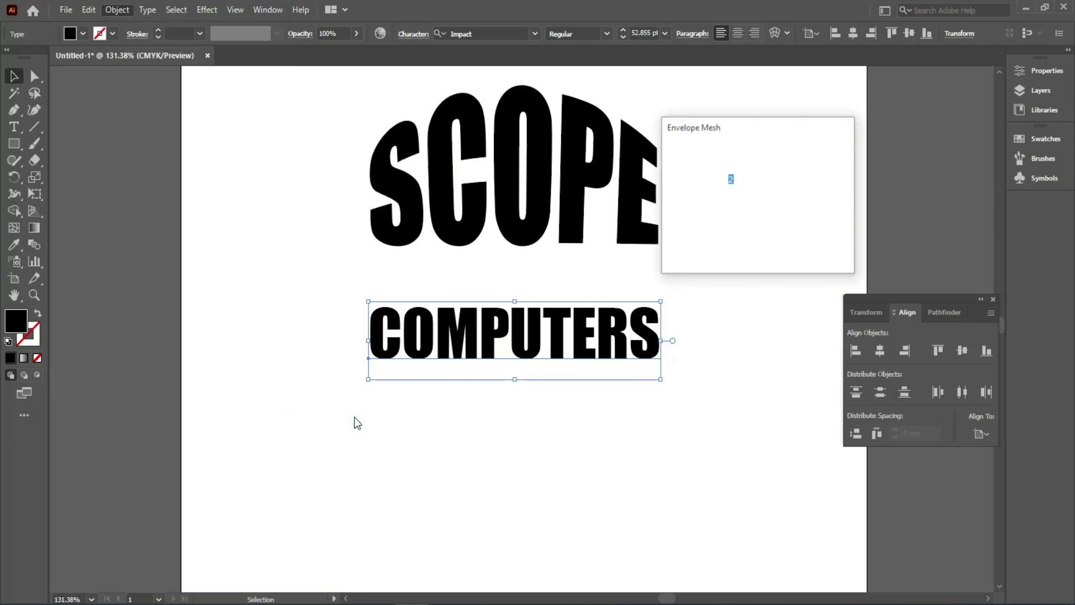
{"action": "left_click_drag", "start_coordinate": [737, 124], "coordinate": [742, 159]}
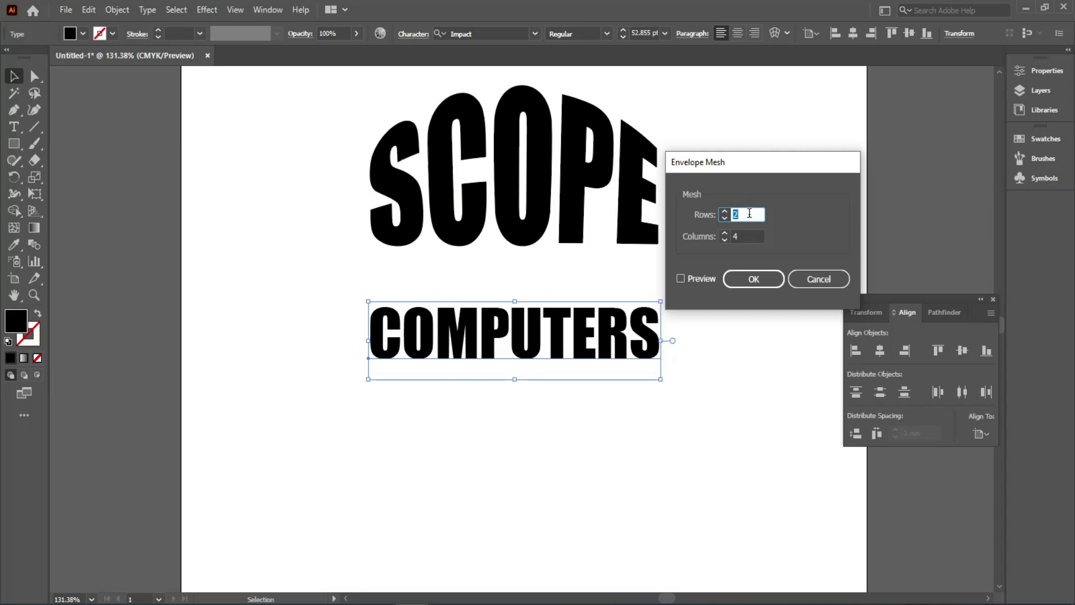
{"action": "left_click", "coordinate": [745, 235]}
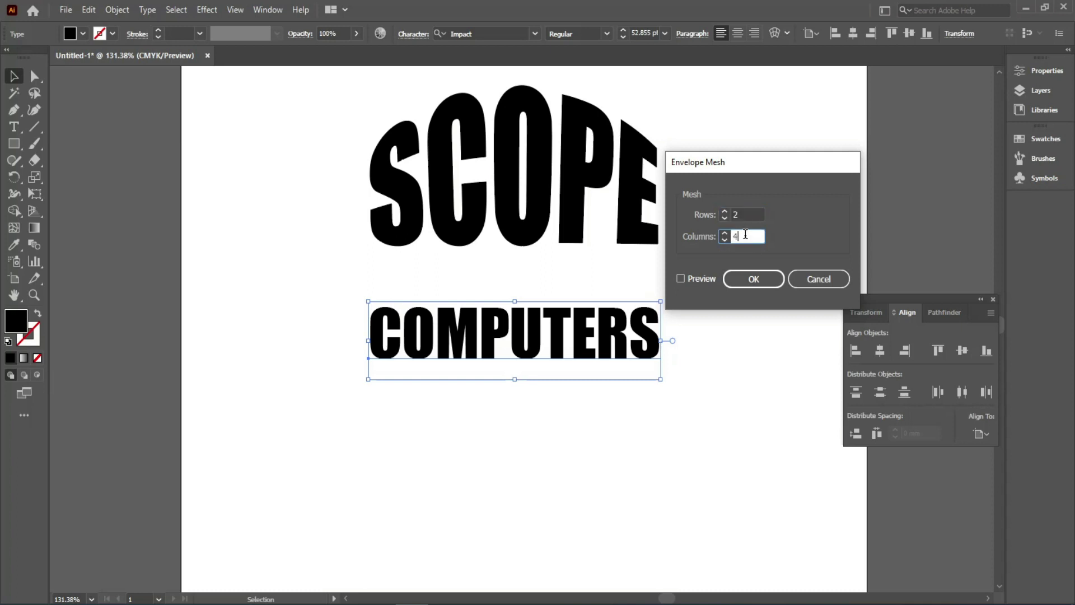
{"action": "left_click", "coordinate": [694, 277]}
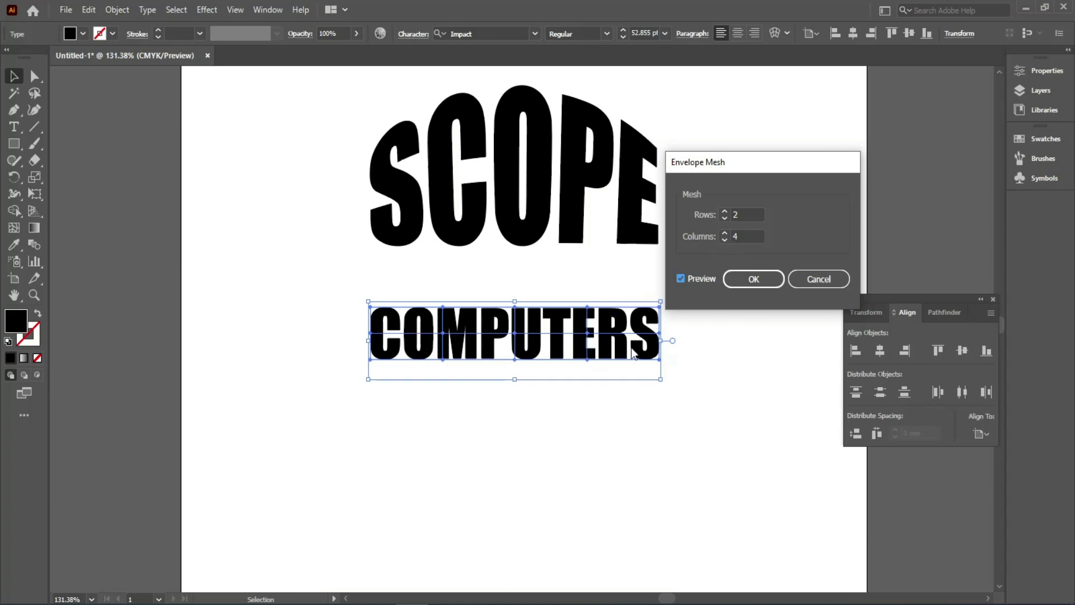
{"action": "left_click", "coordinate": [725, 233]}
{"action": "left_click", "coordinate": [725, 233]}
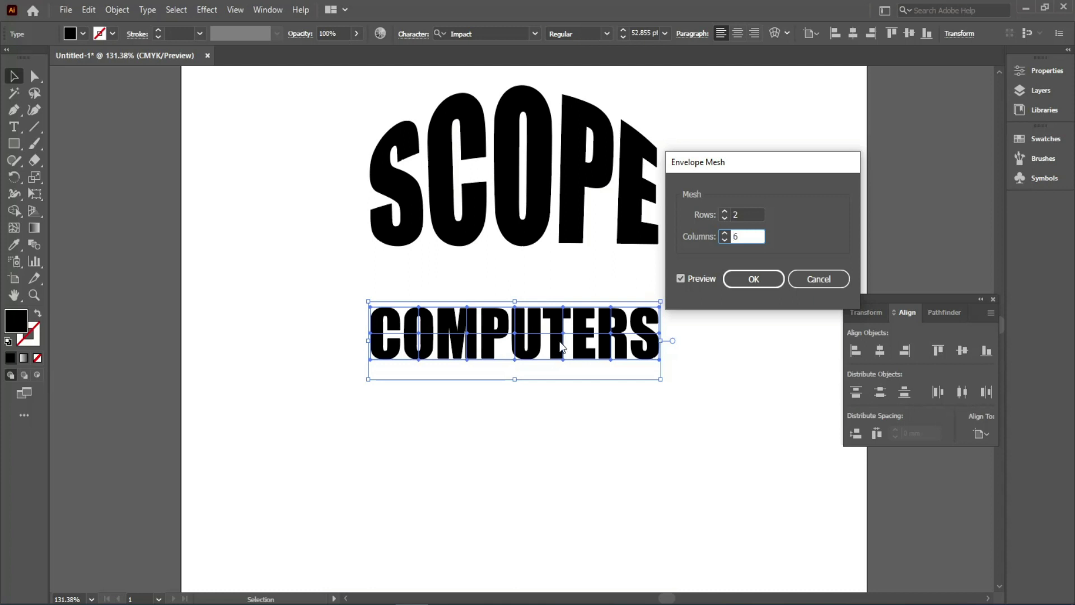
{"action": "left_click", "coordinate": [724, 233]}
{"action": "left_click", "coordinate": [724, 233]}
{"action": "left_click", "coordinate": [723, 233]}
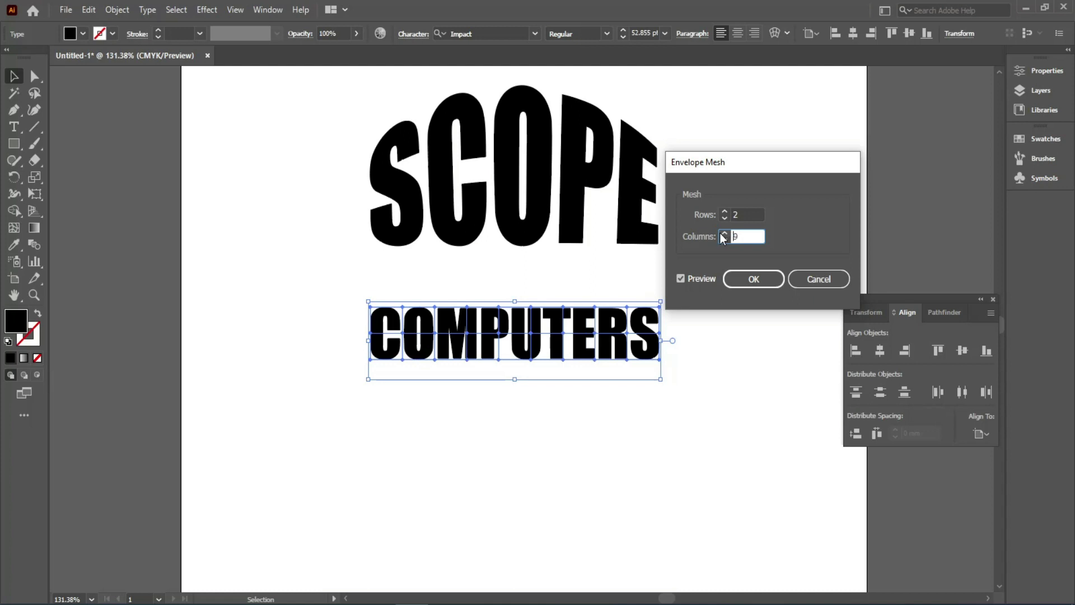
{"action": "left_click", "coordinate": [724, 240]}
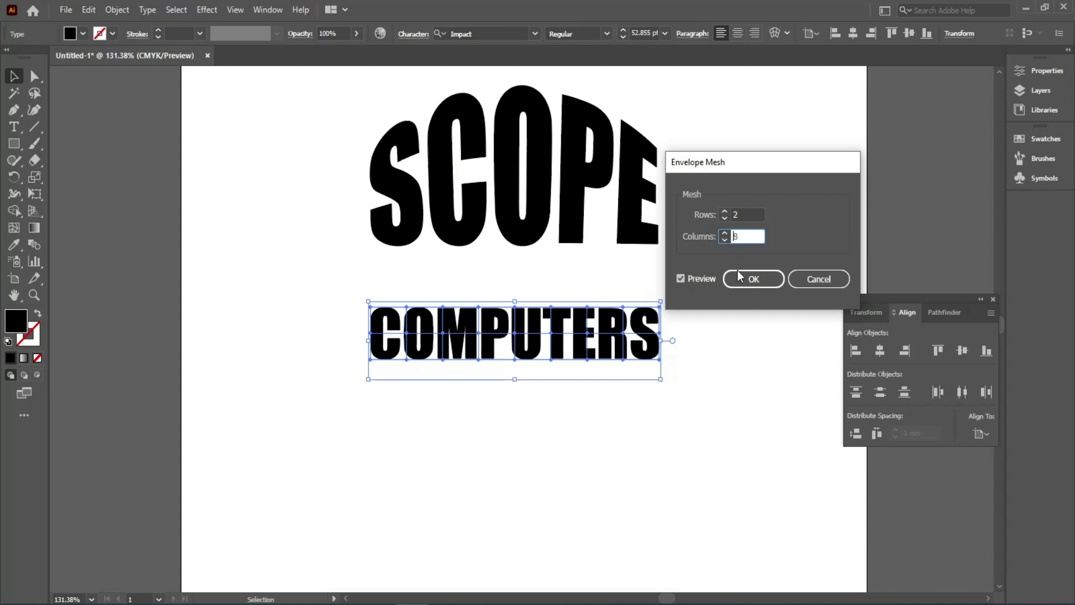
{"action": "left_click", "coordinate": [748, 280]}
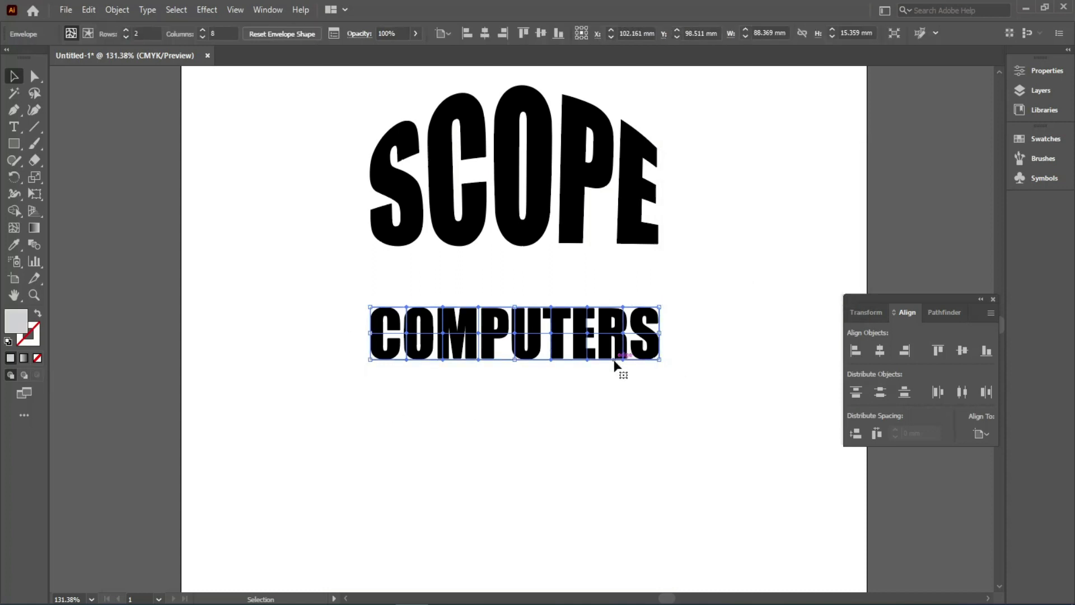
Pull the four outer corner points of the COMPUTERS mesh up and down to flare the C and S to about 32 mm tall
{"action": "left_click", "coordinate": [35, 76]}
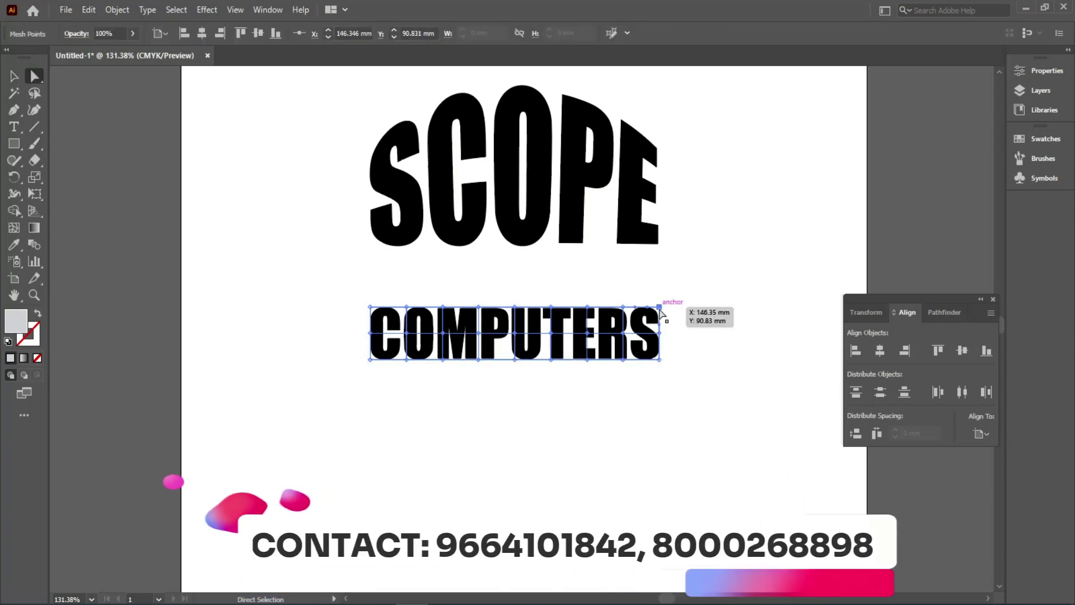
{"action": "left_click_drag", "start_coordinate": [660, 306], "coordinate": [659, 276]}
{"action": "left_click_drag", "start_coordinate": [659, 359], "coordinate": [660, 384]}
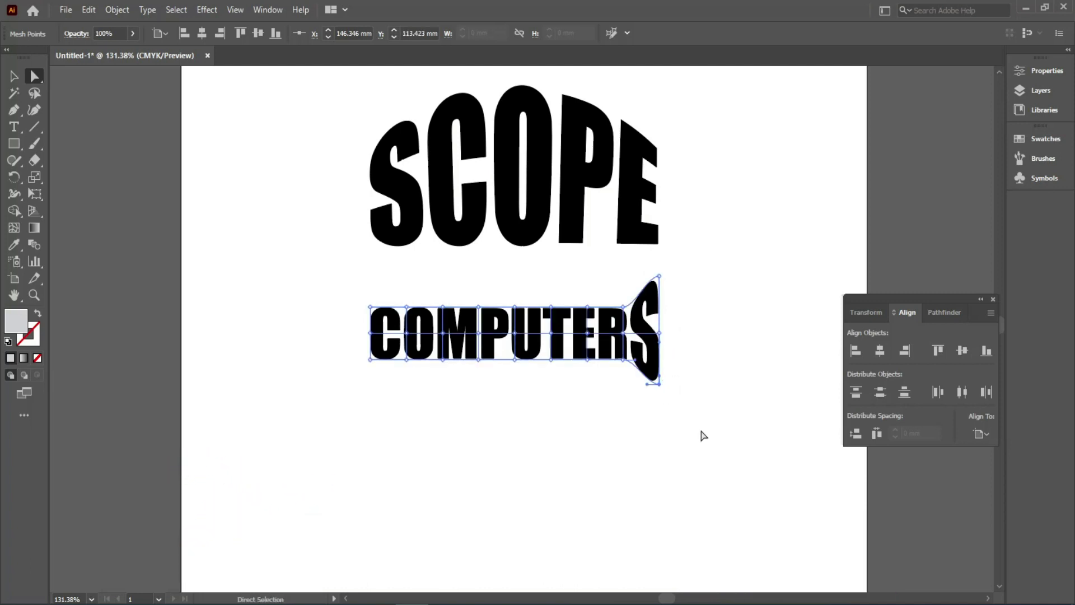
{"action": "left_click_drag", "start_coordinate": [370, 308], "coordinate": [368, 276]}
{"action": "left_click_drag", "start_coordinate": [370, 358], "coordinate": [370, 376]}
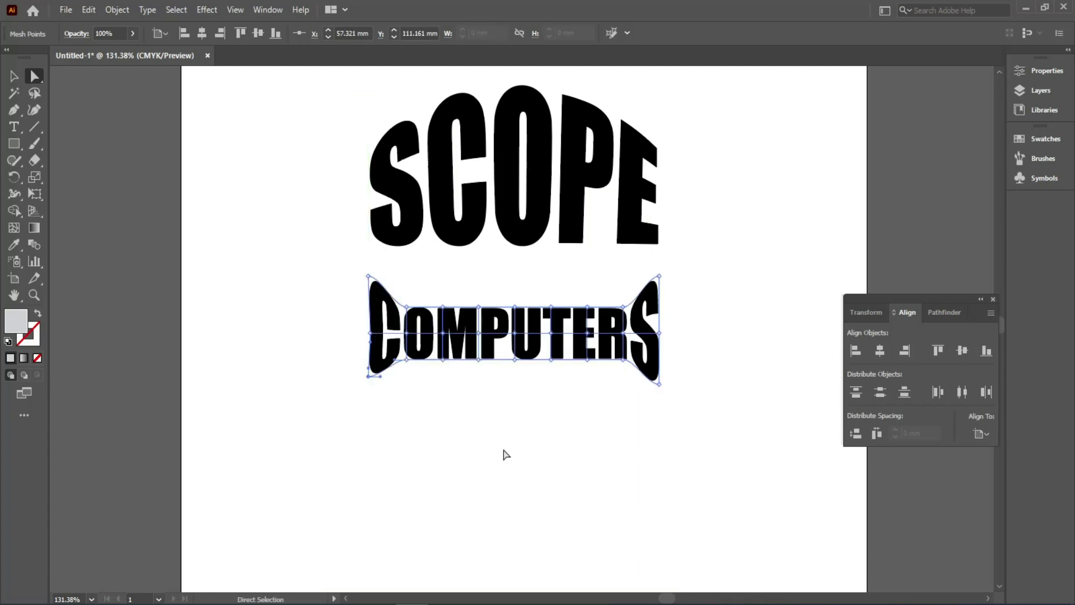
Scale the middle mesh points of COMPUTERS vertically inward so the letters around P, U and T become narrower in height
{"action": "left_click_drag", "start_coordinate": [474, 305], "coordinate": [560, 370]}
{"action": "left_click", "coordinate": [39, 173]}
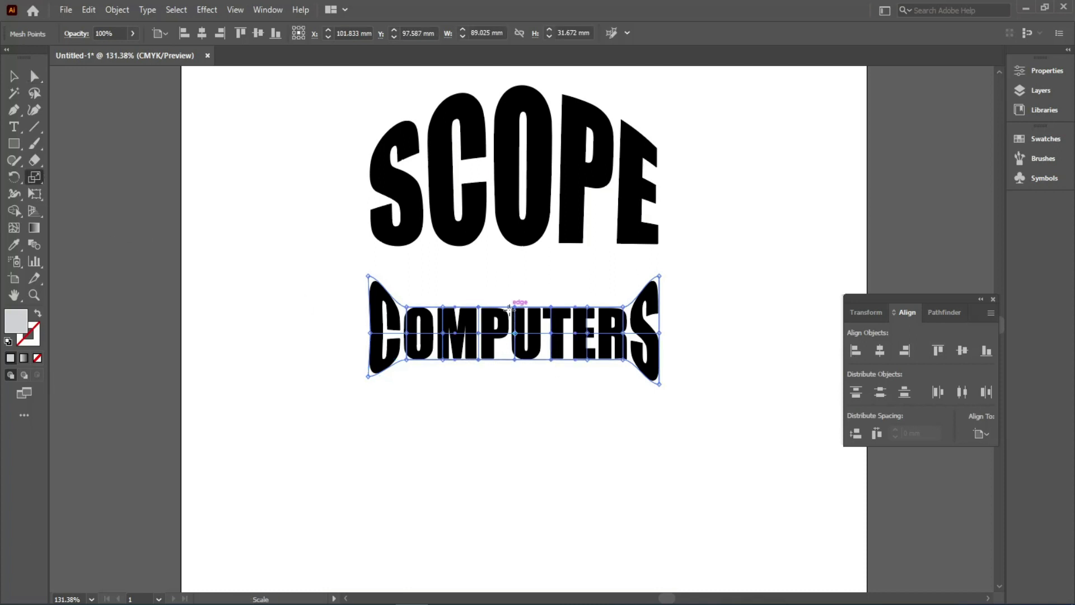
{"action": "left_click_drag", "start_coordinate": [509, 307], "coordinate": [515, 328]}
{"action": "left_click", "coordinate": [14, 76]}
{"action": "left_click", "coordinate": [438, 458]}
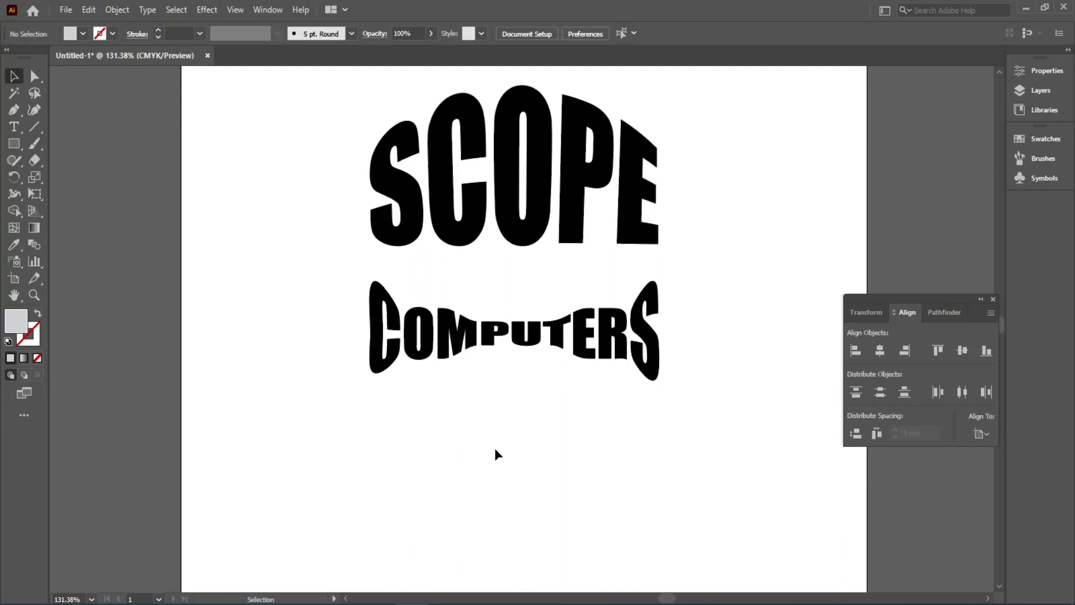
Move the mesh-distorted COMPUTERS up to sit just beneath SCOPE
{"action": "left_click", "coordinate": [474, 350]}
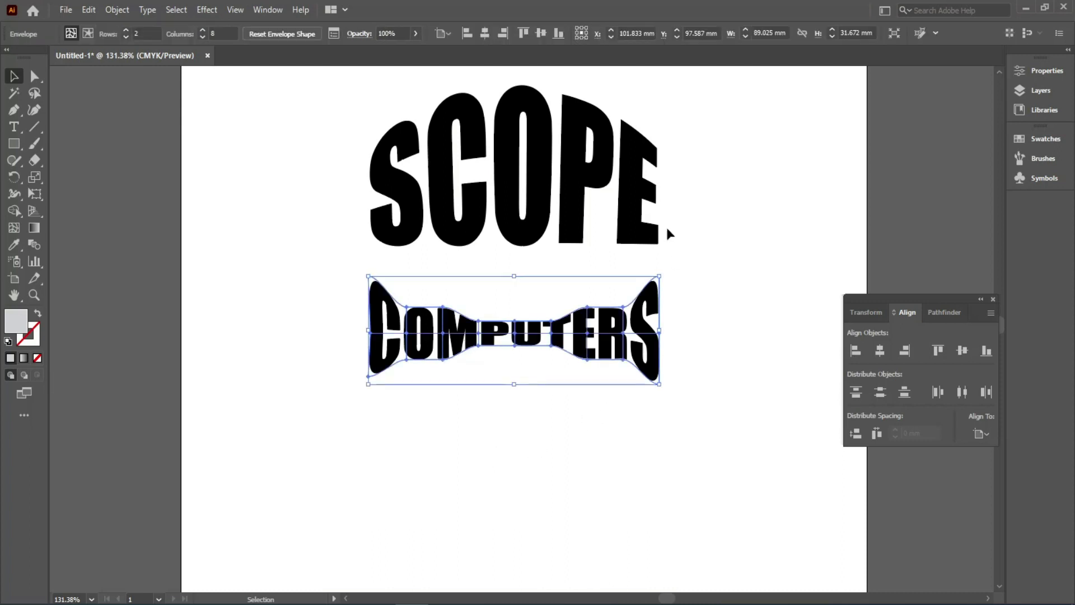
{"action": "left_click", "coordinate": [452, 461]}
{"action": "left_click_drag", "start_coordinate": [451, 354], "coordinate": [453, 323]}
{"action": "left_click", "coordinate": [510, 441]}
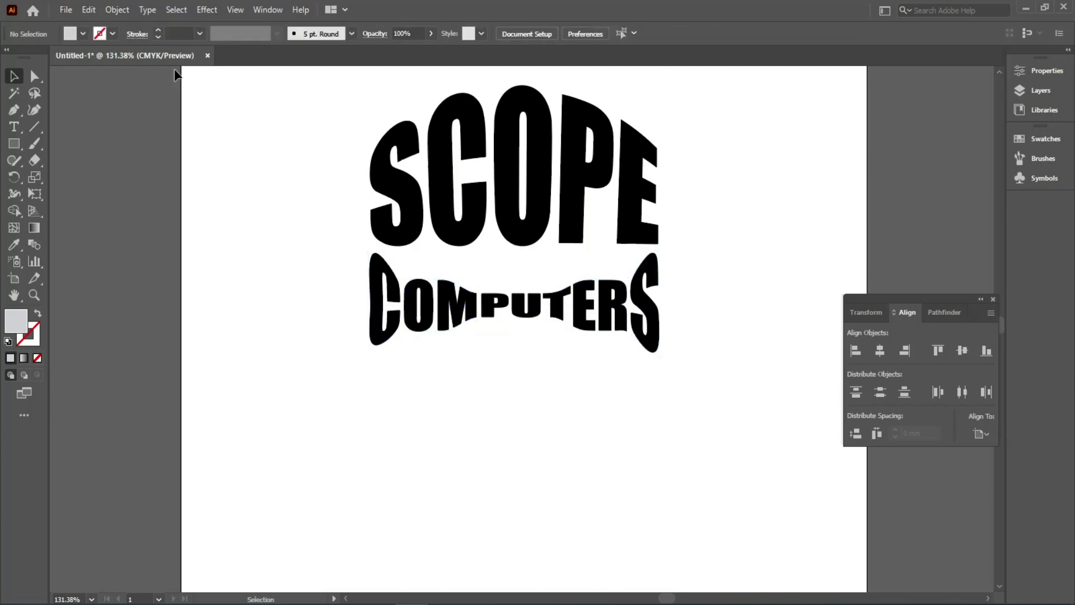
{"action": "left_click", "coordinate": [115, 11]}
{"action": "mouse_move", "coordinate": [210, 403]}
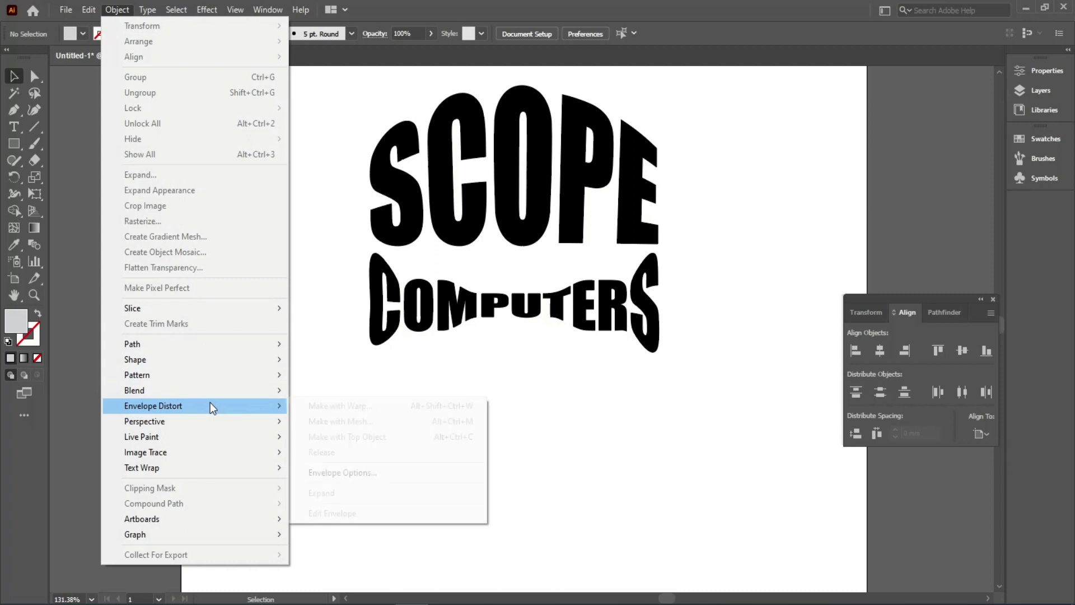
{"action": "left_click", "coordinate": [630, 361]}
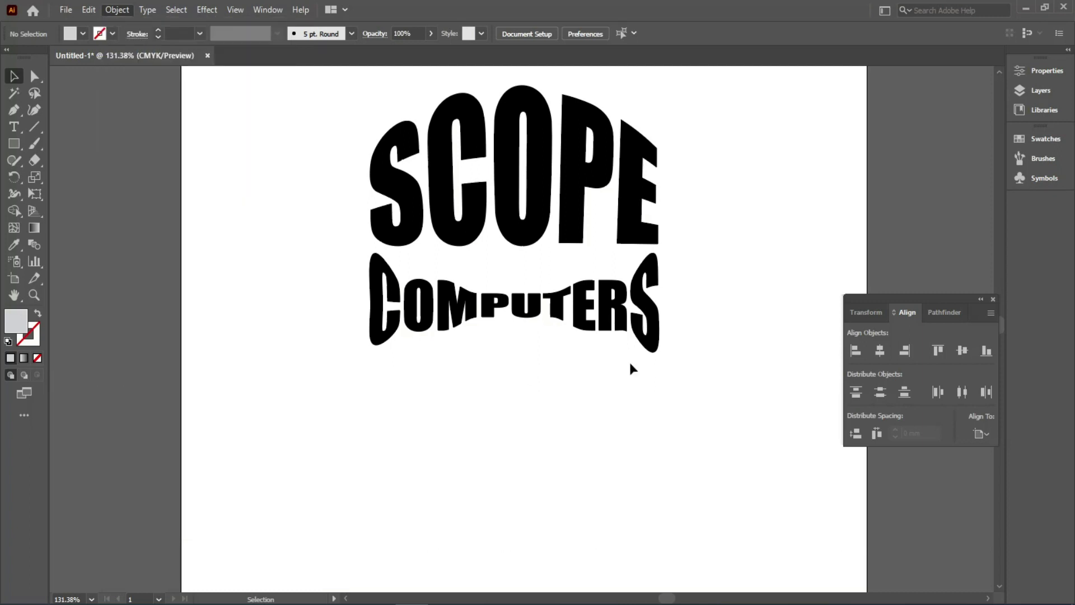
Switch the COMPUTERS envelope mesh to editing its contents
{"action": "left_click", "coordinate": [515, 321]}
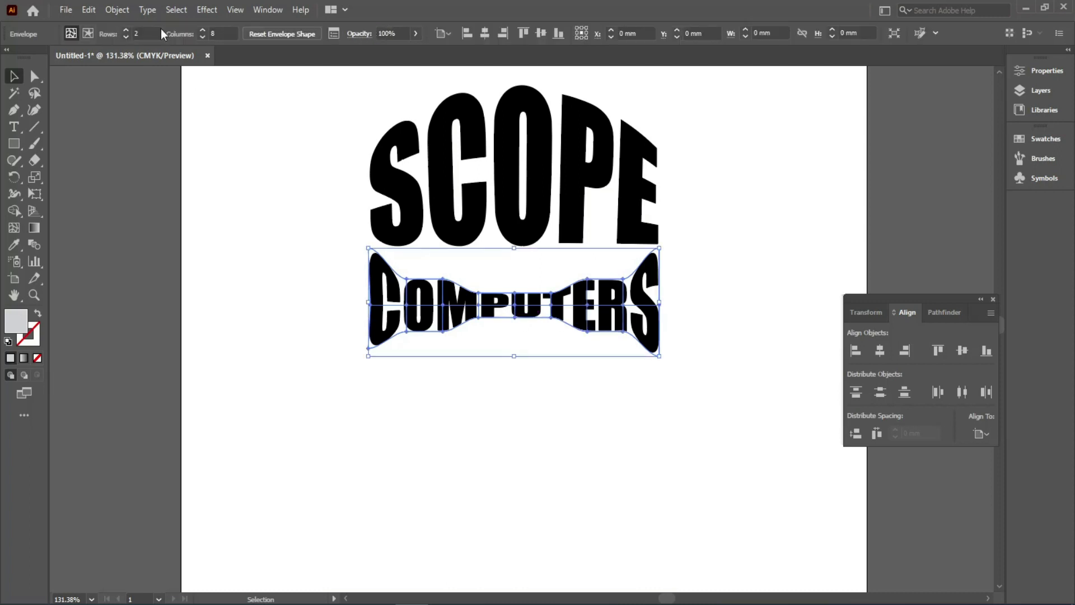
{"action": "left_click", "coordinate": [117, 10]}
{"action": "mouse_move", "coordinate": [207, 402]}
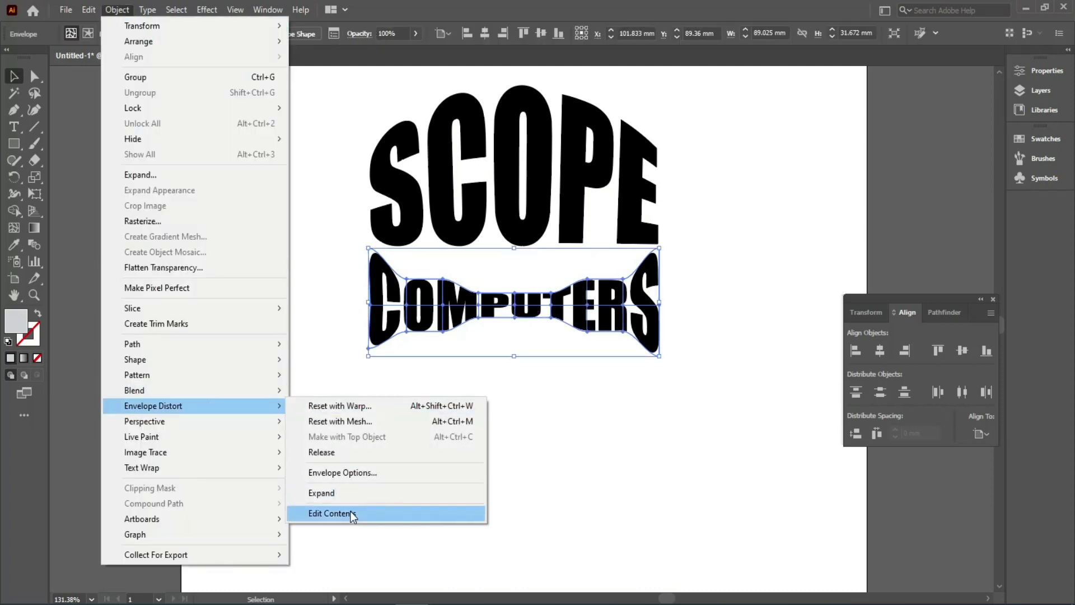
{"action": "left_click", "coordinate": [330, 513]}
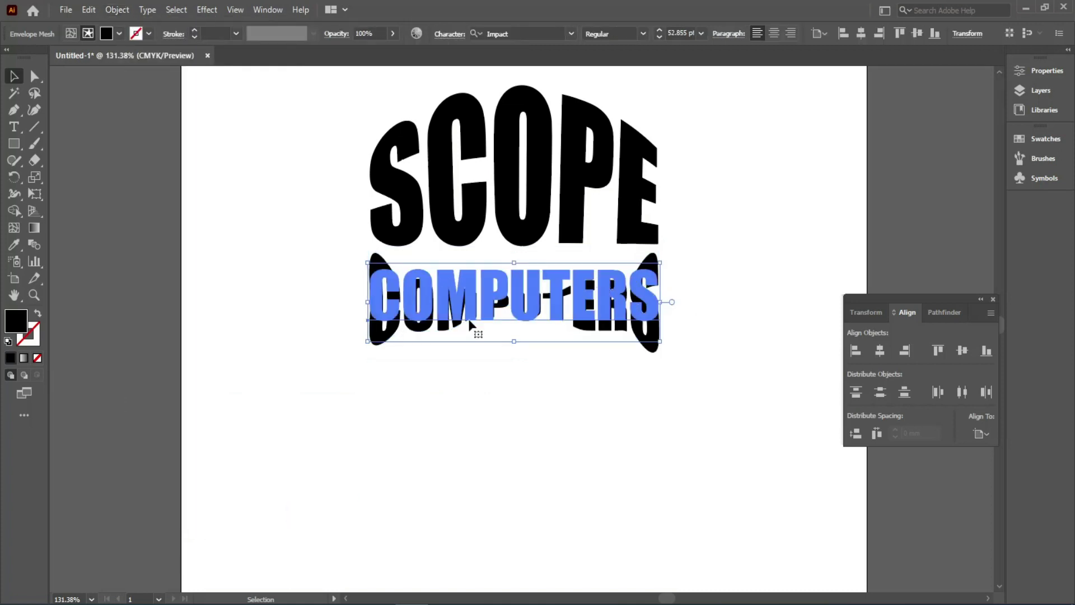
{"action": "left_click", "coordinate": [468, 386]}
{"action": "left_click", "coordinate": [455, 331]}
{"action": "left_click", "coordinate": [452, 393]}
{"action": "left_click", "coordinate": [443, 324]}
{"action": "left_click", "coordinate": [461, 410]}
{"action": "left_click", "coordinate": [443, 329]}
{"action": "left_click", "coordinate": [453, 395]}
Release the envelope mesh from COMPUTERS
{"action": "left_click", "coordinate": [443, 323]}
{"action": "left_click", "coordinate": [119, 10]}
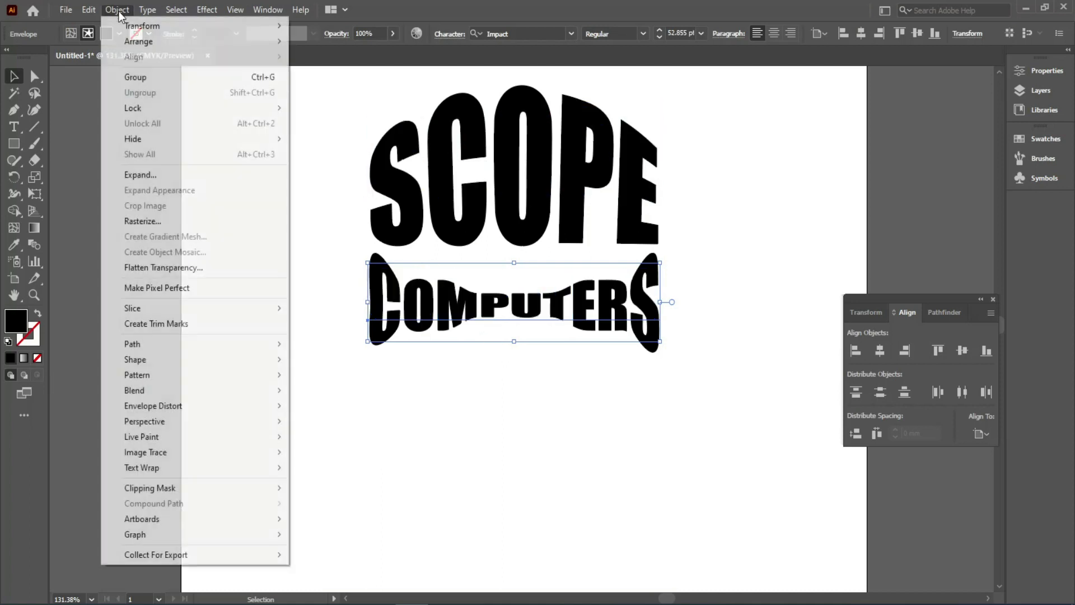
{"action": "mouse_move", "coordinate": [208, 408]}
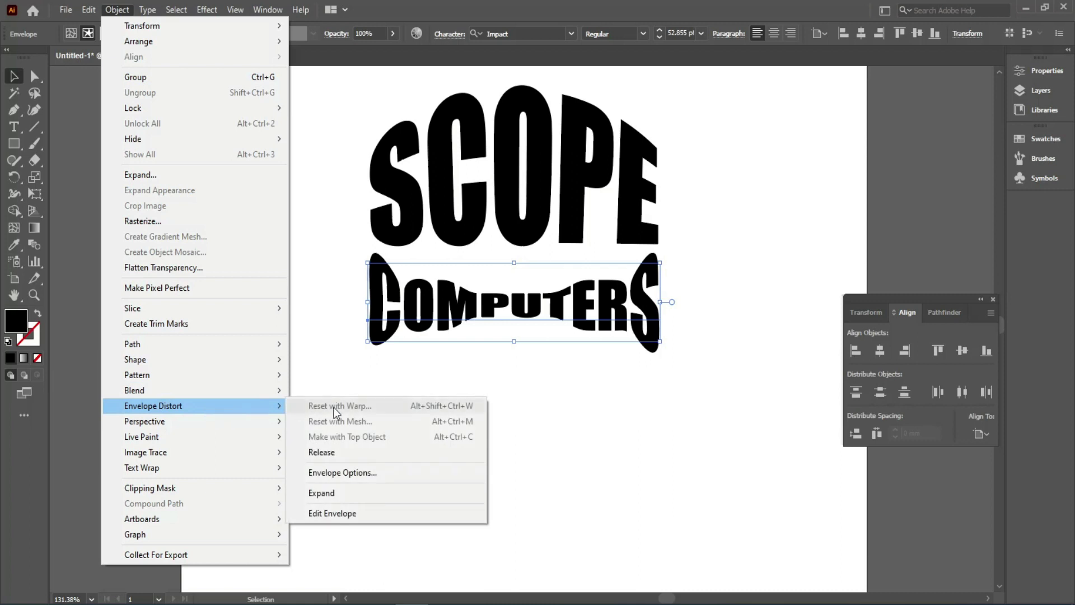
{"action": "left_click", "coordinate": [353, 455]}
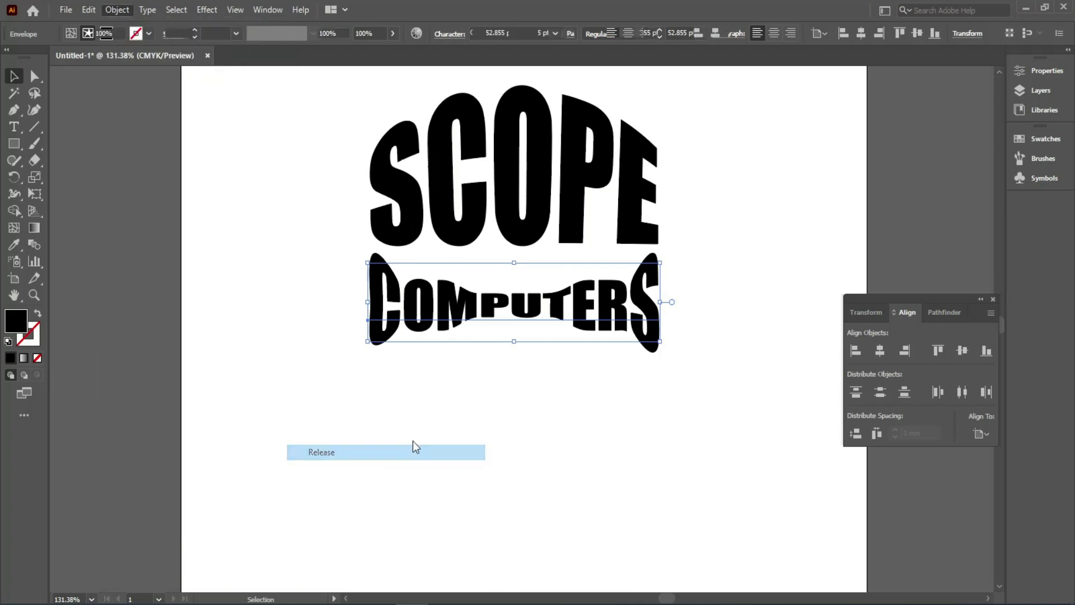
Move the released grey mesh shape off COMPUTERS into the empty area below the text
{"action": "left_click", "coordinate": [581, 402]}
{"action": "left_click", "coordinate": [514, 312]}
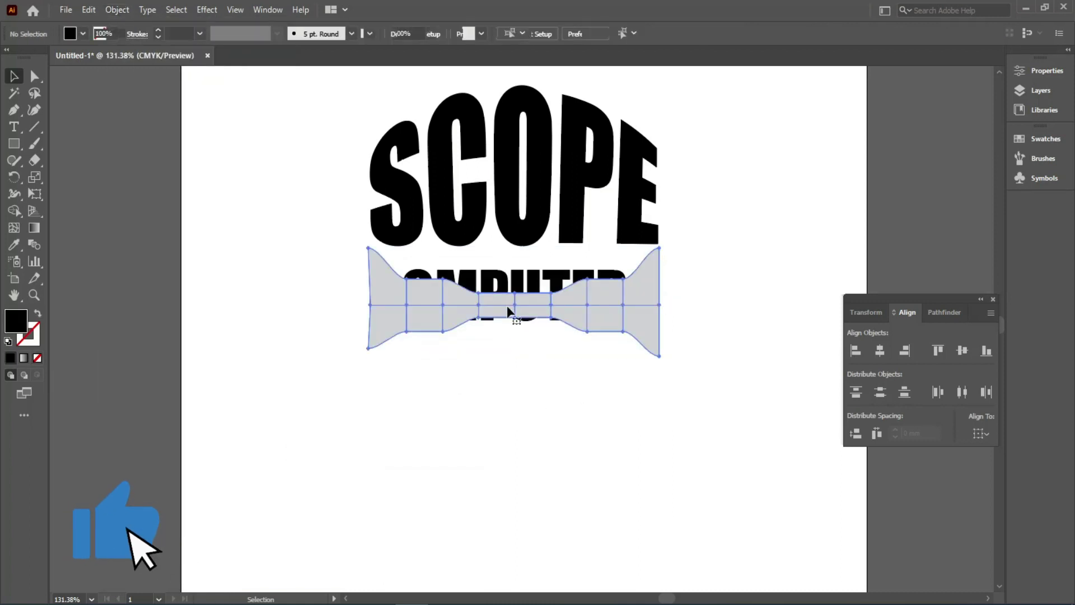
{"action": "left_click", "coordinate": [511, 460]}
{"action": "left_click", "coordinate": [424, 290]}
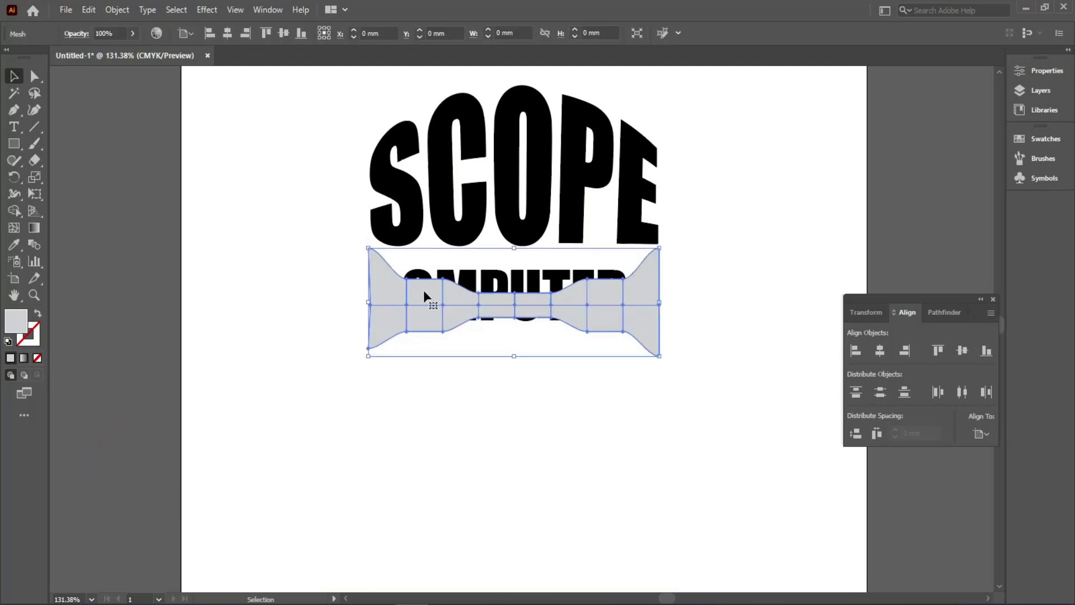
{"action": "left_click_drag", "start_coordinate": [445, 307], "coordinate": [472, 448]}
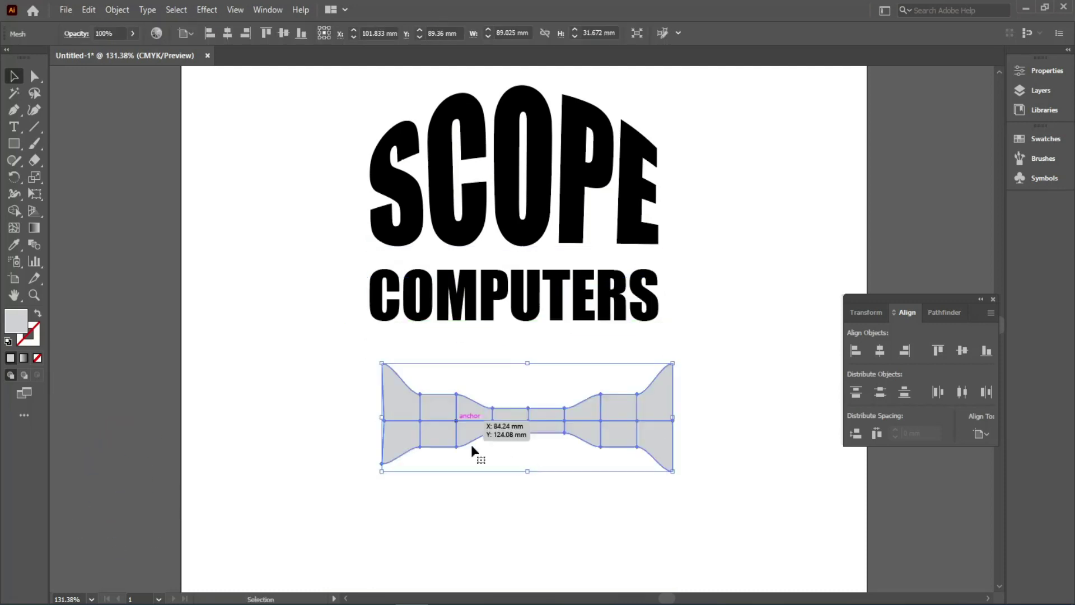
Undo the mesh shape's move and the envelope release, restoring the mesh distortion on COMPUTERS
{"action": "left_click", "coordinate": [475, 318]}
{"action": "key", "text": "ctrl"}
{"action": "key", "text": "ctrl+a"}
{"action": "key", "text": "ctrl+alt+c"}
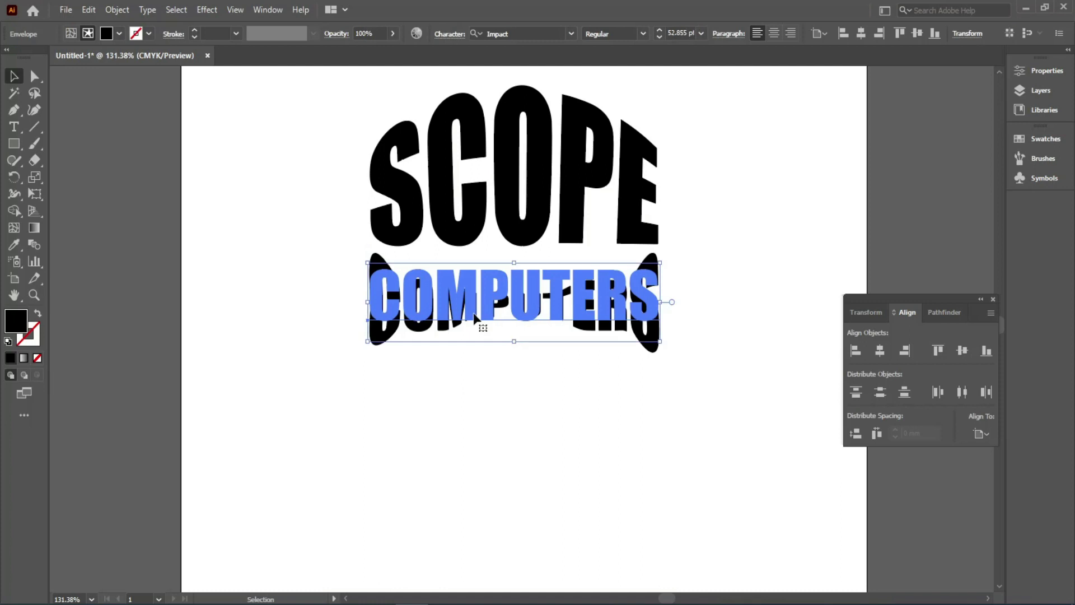
Expand the envelope mesh on COMPUTERS into regular vector outlines
{"action": "left_click", "coordinate": [119, 10]}
{"action": "mouse_move", "coordinate": [204, 414]}
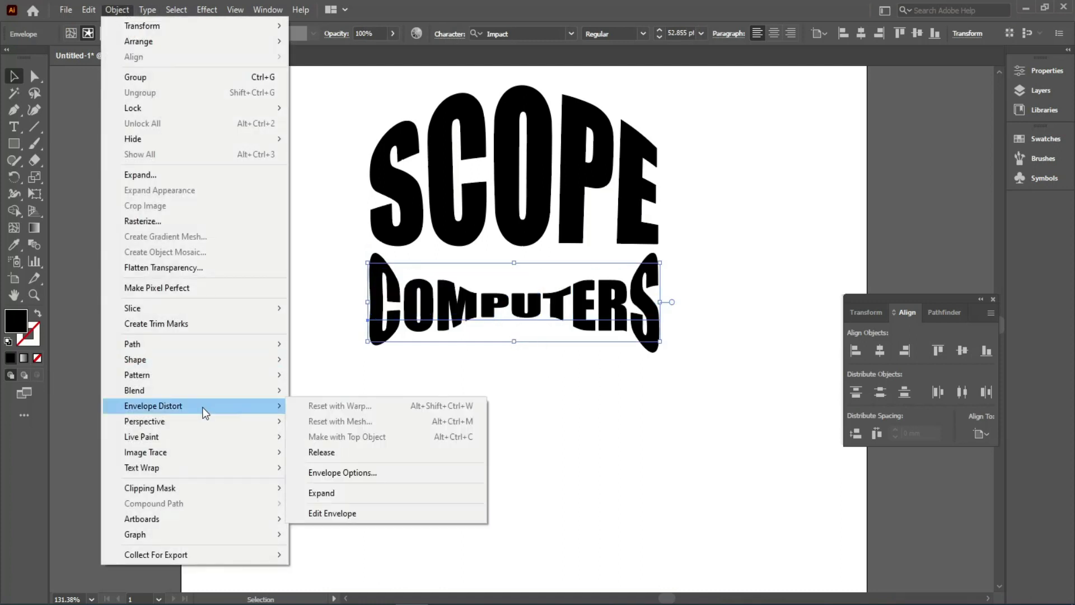
{"action": "left_click", "coordinate": [322, 493]}
{"action": "left_click", "coordinate": [709, 197]}
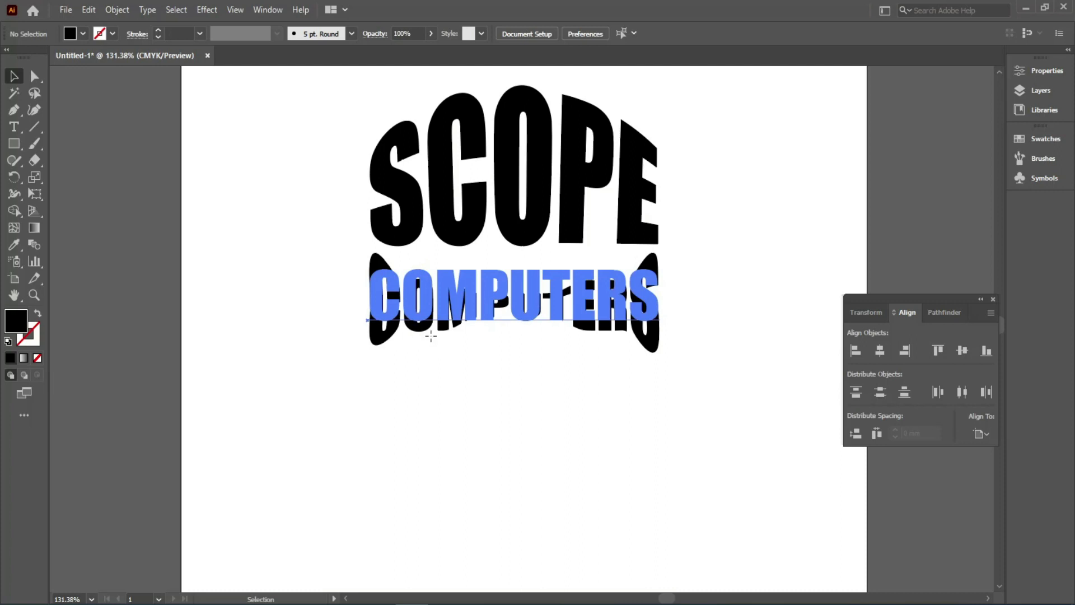
{"action": "left_click", "coordinate": [512, 336]}
{"action": "left_click", "coordinate": [116, 10]}
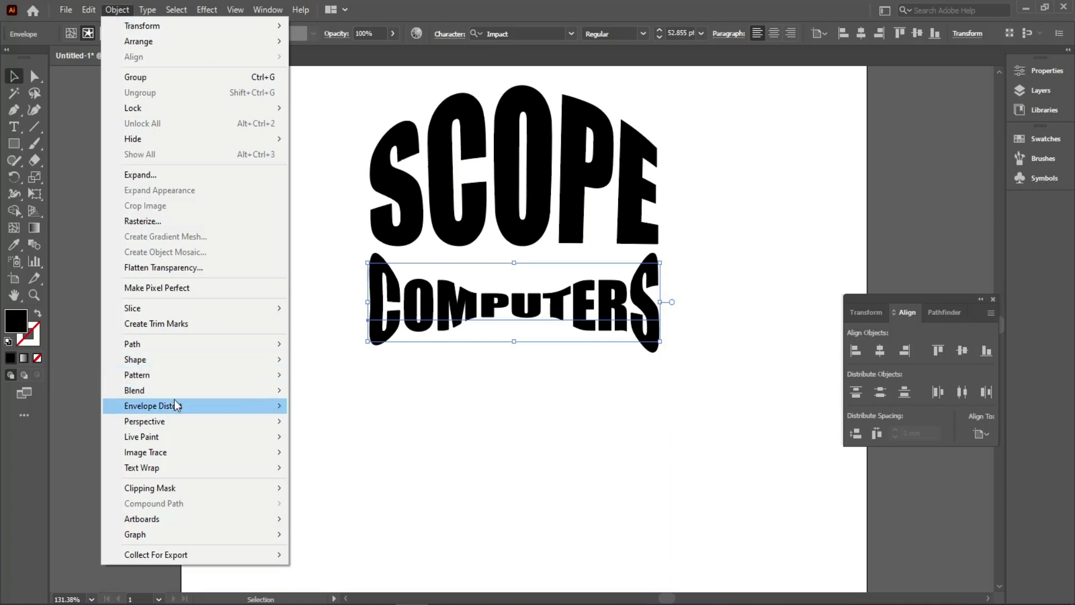
{"action": "mouse_move", "coordinate": [174, 404]}
{"action": "left_click", "coordinate": [354, 493]}
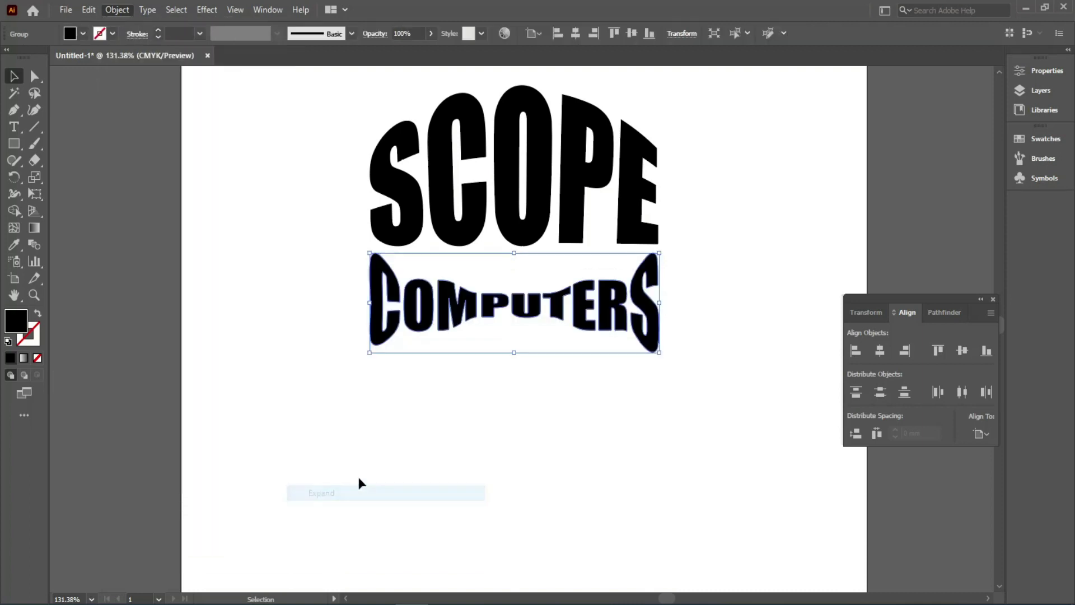
{"action": "left_click", "coordinate": [408, 425]}
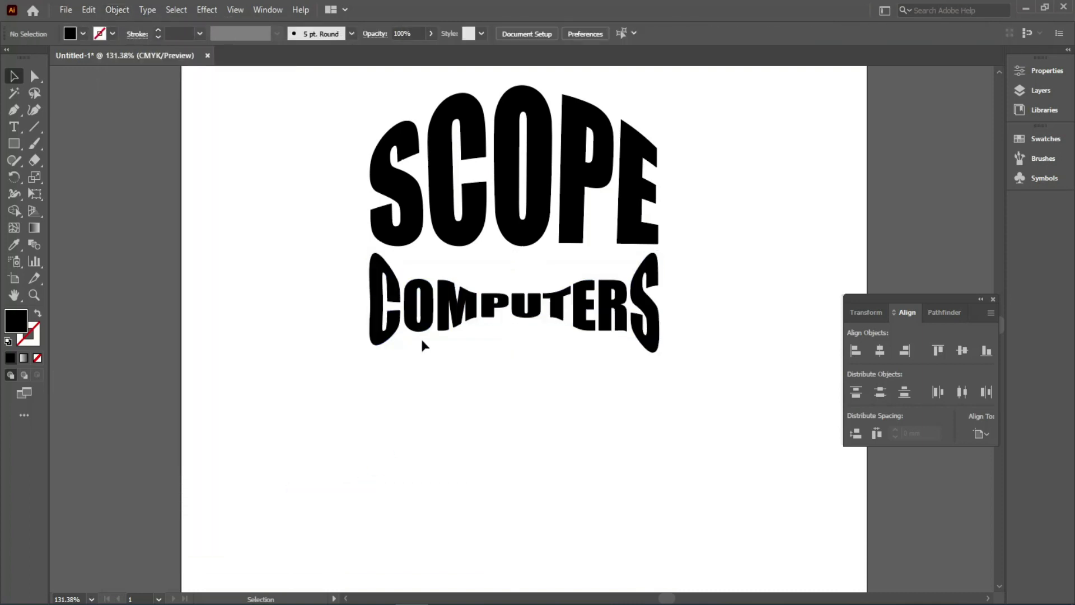
Examine the expanded COMPUTERS lettering up close and the Envelope Distort options available for it
{"action": "left_click", "coordinate": [429, 324]}
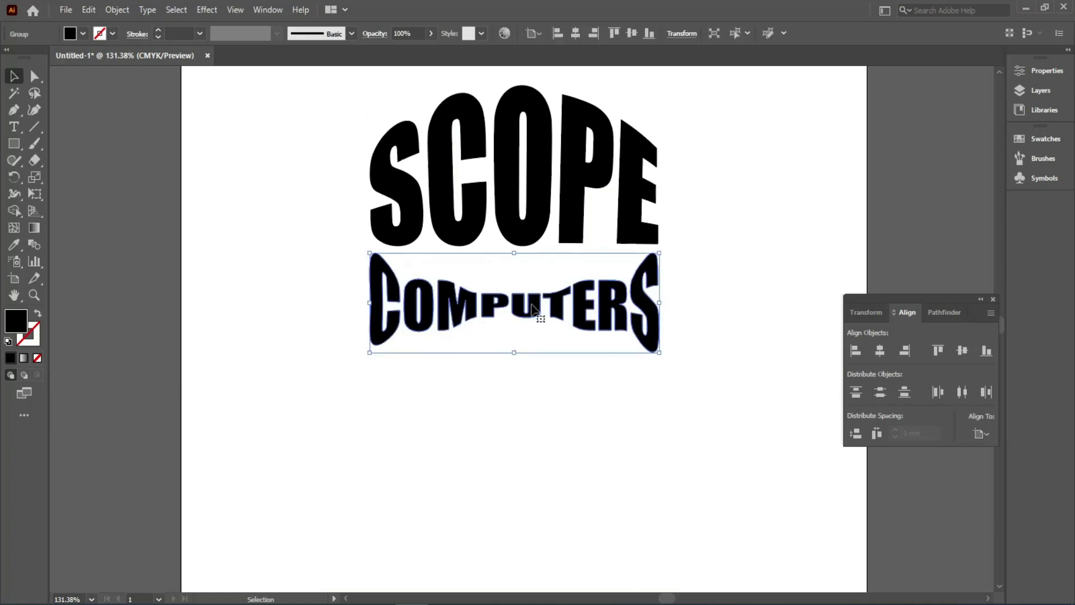
{"action": "double_click", "coordinate": [442, 322]}
{"action": "double_click", "coordinate": [331, 306]}
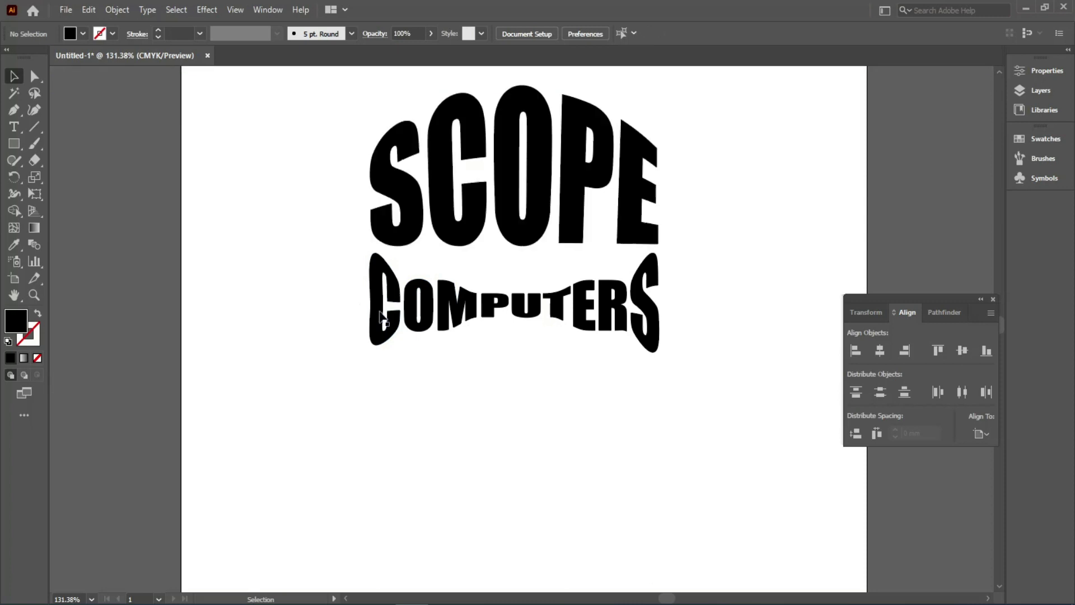
{"action": "left_click", "coordinate": [347, 294]}
{"action": "left_click_drag", "start_coordinate": [346, 192], "coordinate": [448, 336]}
{"action": "left_click_drag", "start_coordinate": [390, 145], "coordinate": [257, 228]}
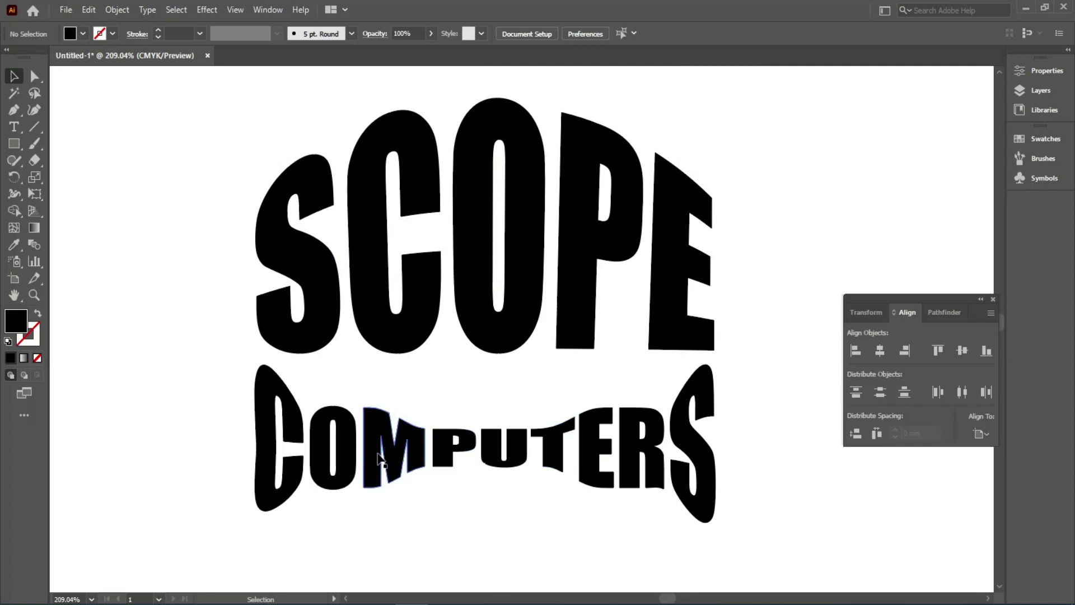
{"action": "key", "text": "ctrl+minus"}
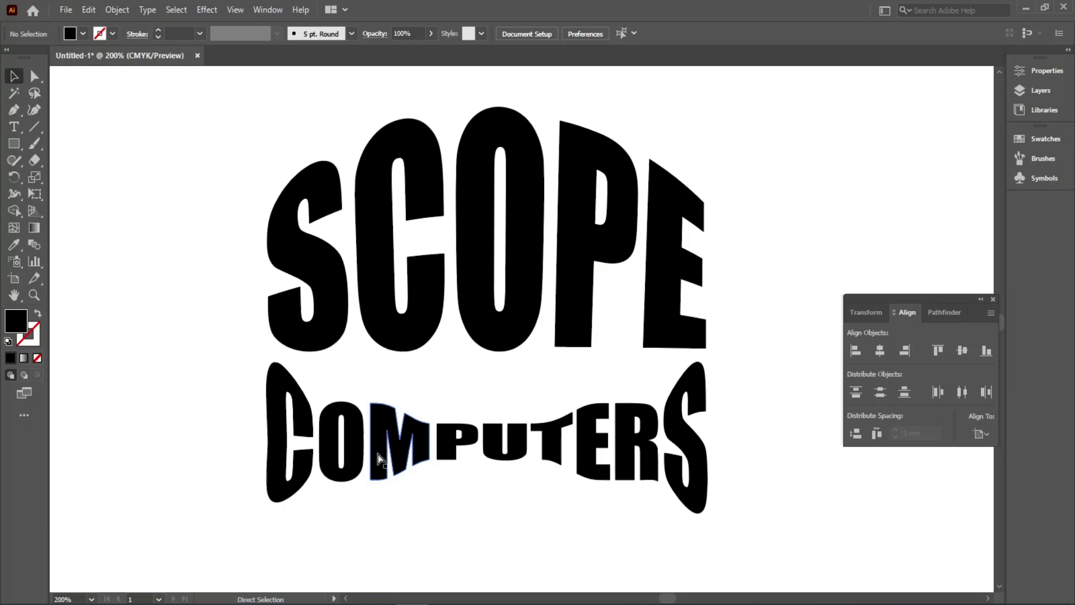
{"action": "key", "text": "ctrl+0"}
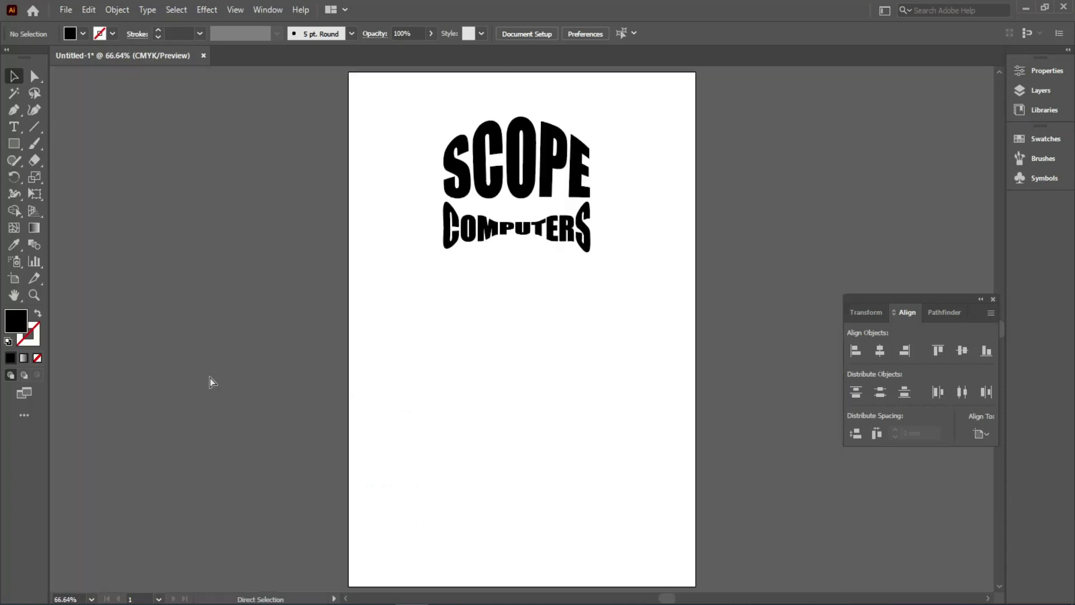
{"action": "left_click", "coordinate": [486, 242]}
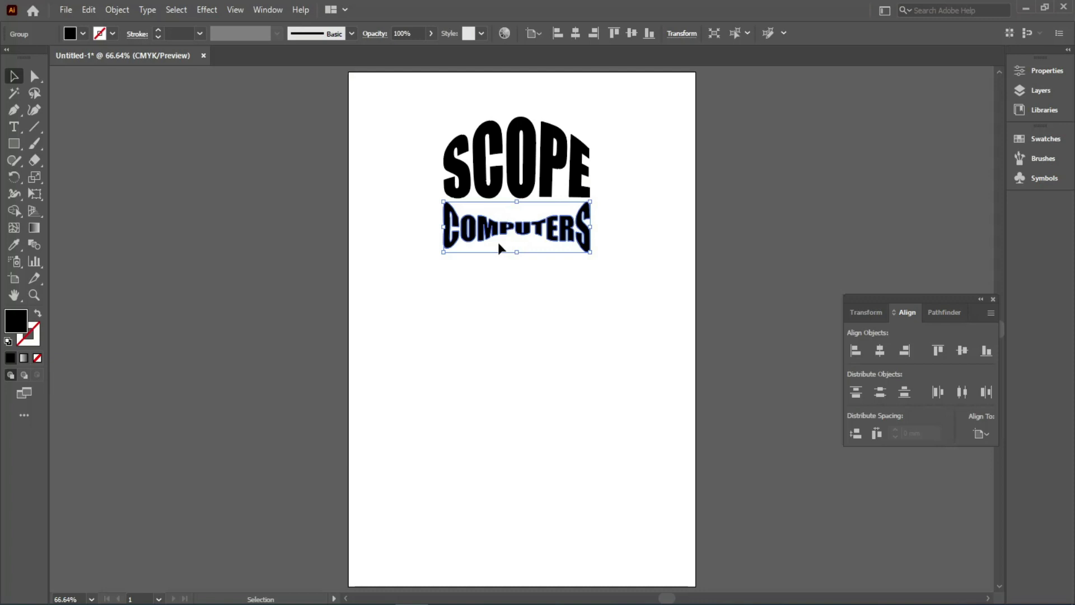
{"action": "left_click", "coordinate": [117, 10]}
{"action": "mouse_move", "coordinate": [198, 405]}
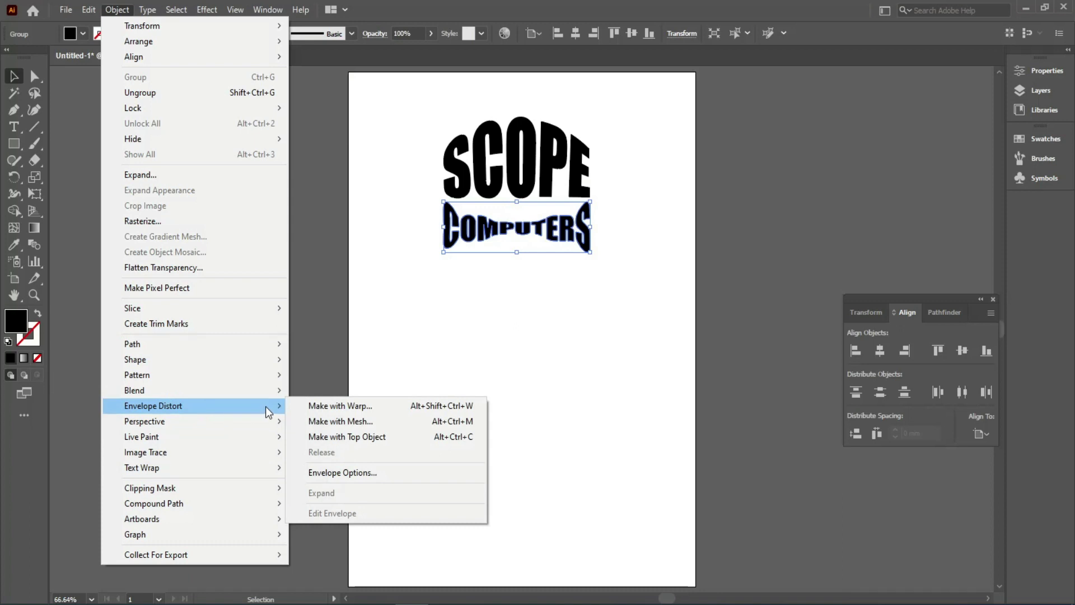
{"action": "left_click", "coordinate": [515, 303]}
{"action": "left_click", "coordinate": [498, 229]}
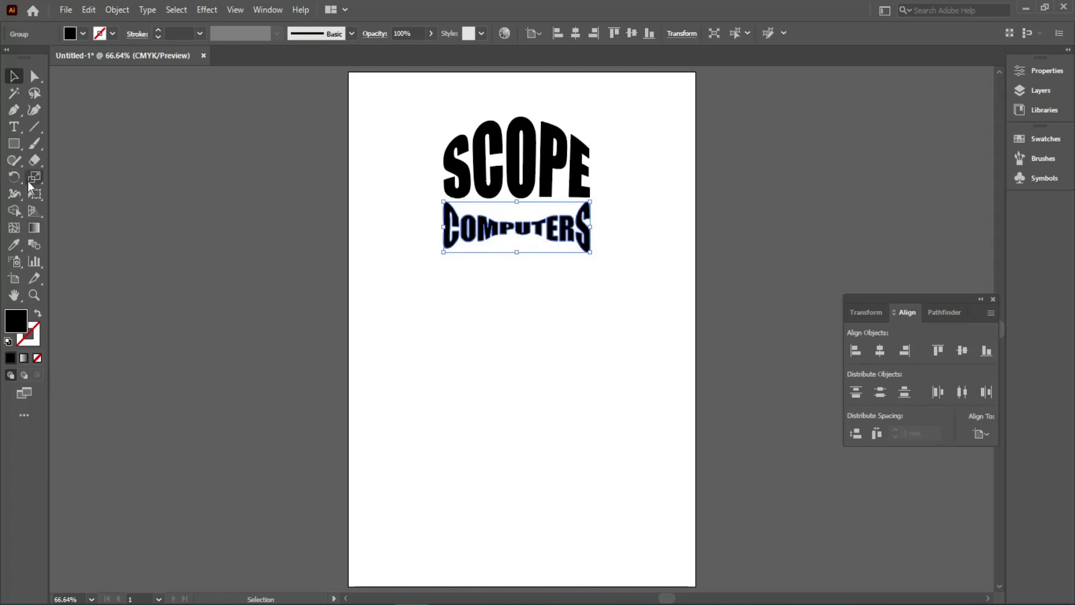
Add a new Impact text reading SCOPE in the empty lower part of the artboard
{"action": "left_click", "coordinate": [14, 126]}
{"action": "left_click", "coordinate": [442, 420]}
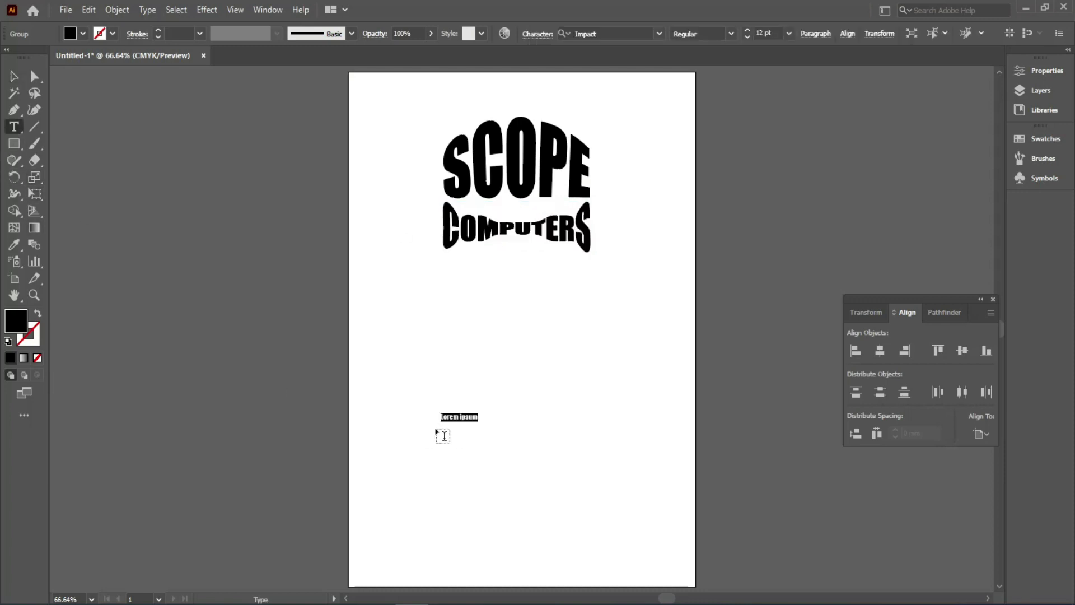
{"action": "type", "text": "scop"}
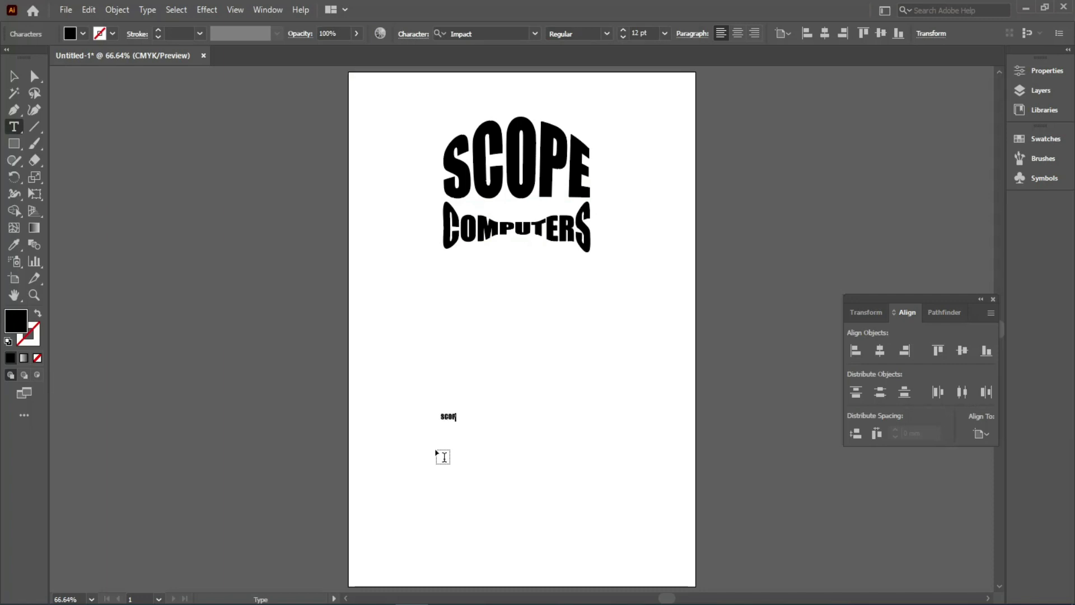
Increase the font size of the new SCOPE text to 46 pt
{"action": "key", "text": "ctrl+a"}
{"action": "key", "text": "ctrl+shift+period"}
{"action": "key", "text": "ctrl+shift+period"}
{"action": "key", "text": "ctrl+shift+period"}
{"action": "key", "text": "ctrl+shift+period"}
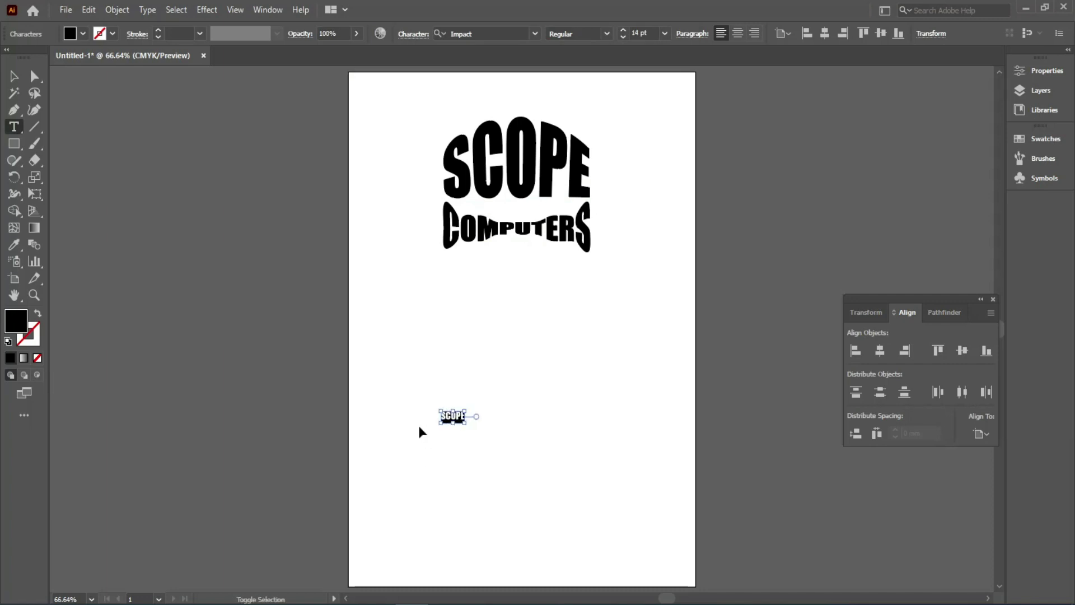
{"action": "key", "text": "ctrl+shift+period"}
{"action": "key", "text": "ctrl+shift+period"}
{"action": "key", "text": "ctrl+shift+period"}
{"action": "key", "text": "ctrl+shift+period"}
{"action": "key", "text": "ctrl+shift+period"}
{"action": "key", "text": "ctrl+shift+period"}
{"action": "key", "text": "ctrl+shift+period"}
{"action": "key", "text": "ctrl+shift+period"}
{"action": "key", "text": "ctrl+shift+period"}
{"action": "key", "text": "ctrl+shift+period"}
{"action": "key", "text": "ctrl+shift+period"}
{"action": "key", "text": "ctrl+shift+period"}
{"action": "key", "text": "ctrl+shift+period"}
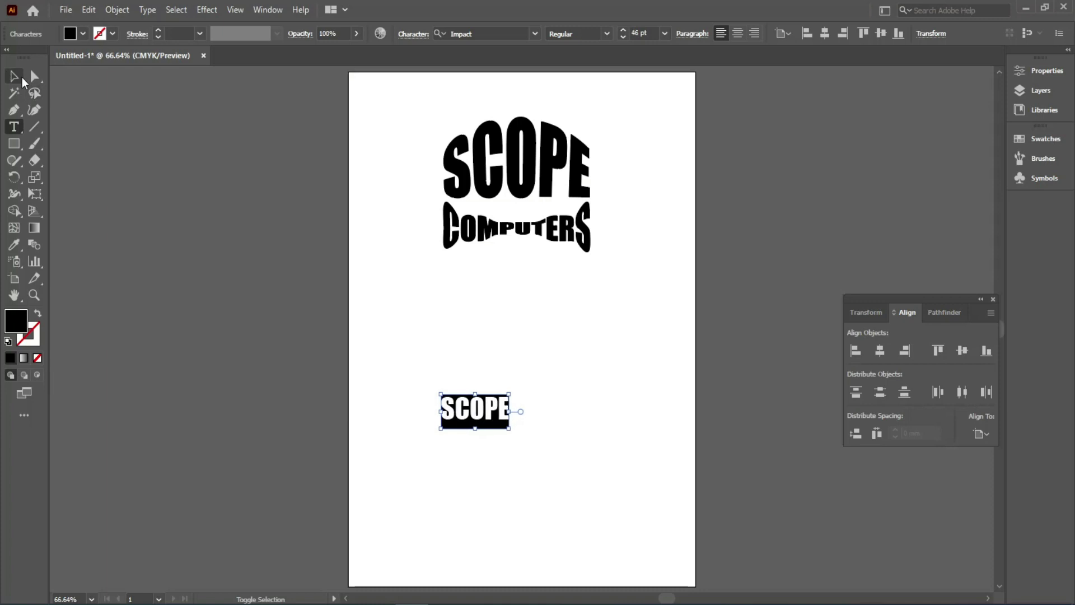
Scale the new SCOPE text up to about 115 pt and move it lower on the artboard
{"action": "left_click", "coordinate": [14, 76]}
{"action": "left_click_drag", "start_coordinate": [509, 393], "coordinate": [612, 342]}
{"action": "left_click_drag", "start_coordinate": [553, 411], "coordinate": [537, 477]}
Draw a wide ellipse about 115 by 38 mm just above the lower SCOPE text
{"action": "left_click", "coordinate": [14, 144]}
{"action": "left_click_drag", "start_coordinate": [14, 146], "coordinate": [59, 176]}
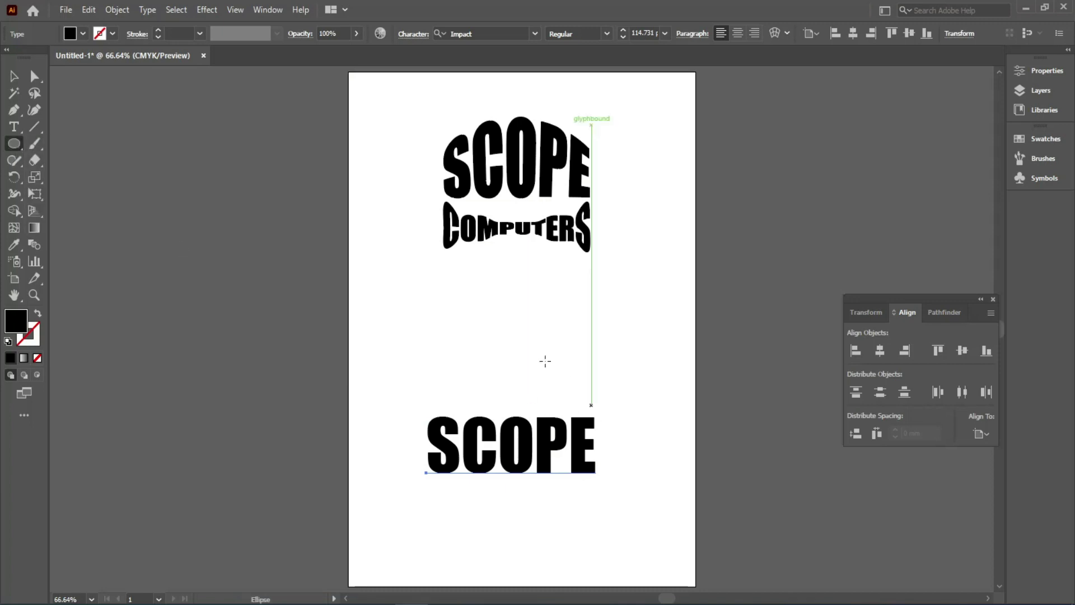
{"action": "left_click_drag", "start_coordinate": [427, 320], "coordinate": [619, 386]}
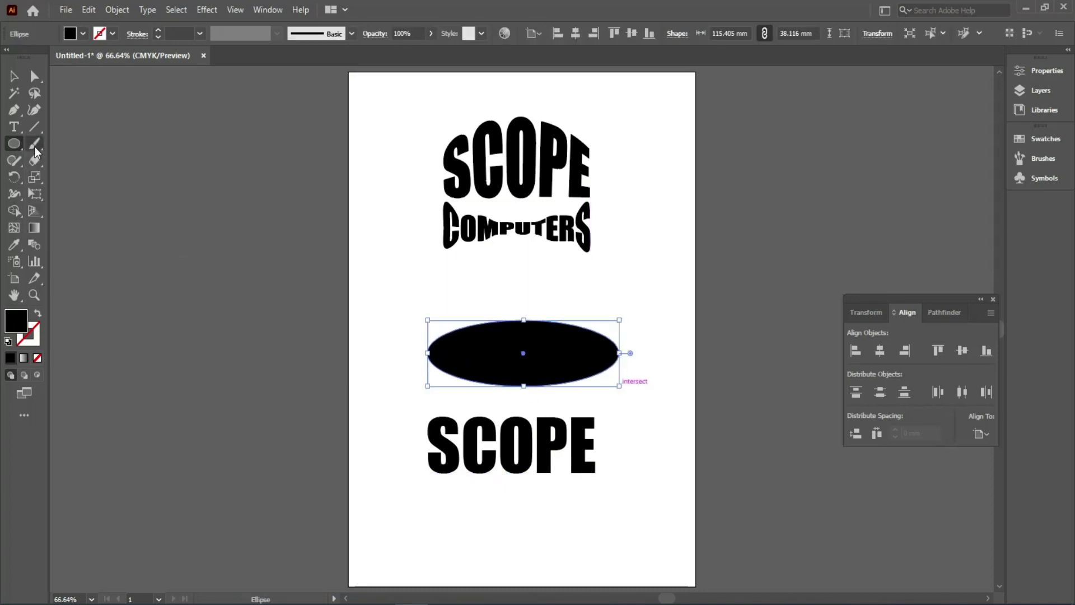
Fill the ellipse with red EF0000
{"action": "left_click", "coordinate": [14, 76]}
{"action": "double_click", "coordinate": [20, 324]}
{"action": "type", "text": "ff0000"}
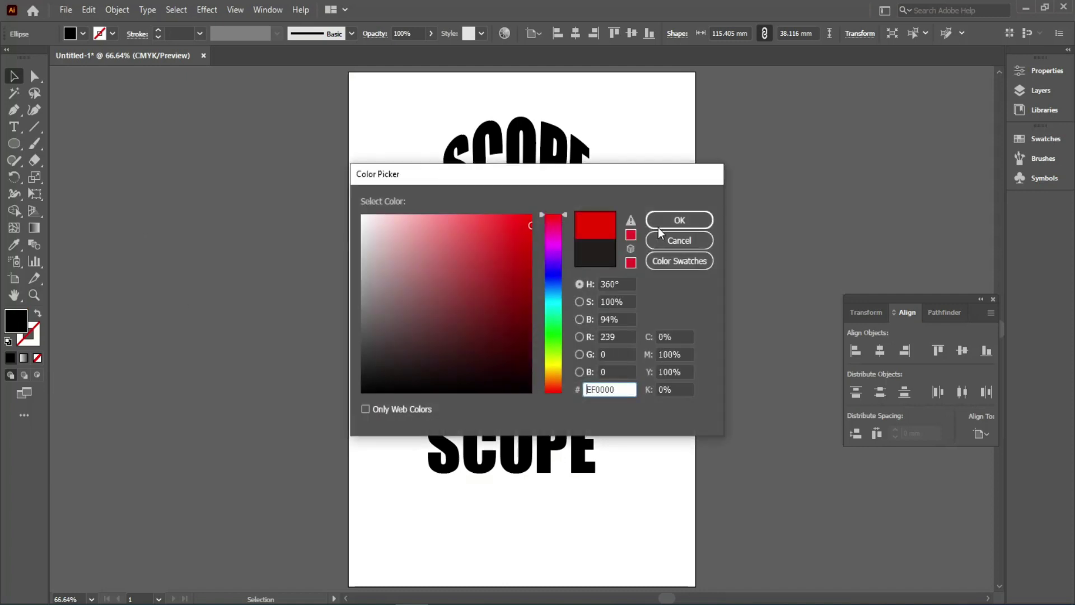
{"action": "left_click", "coordinate": [658, 224]}
Centre the lower SCOPE beneath the red ellipse and locate the Make with Top Object envelope option
{"action": "left_click_drag", "start_coordinate": [516, 438], "coordinate": [529, 424]}
{"action": "scroll", "coordinate": [403, 319], "scroll_direction": "up", "scroll_amount": 3}
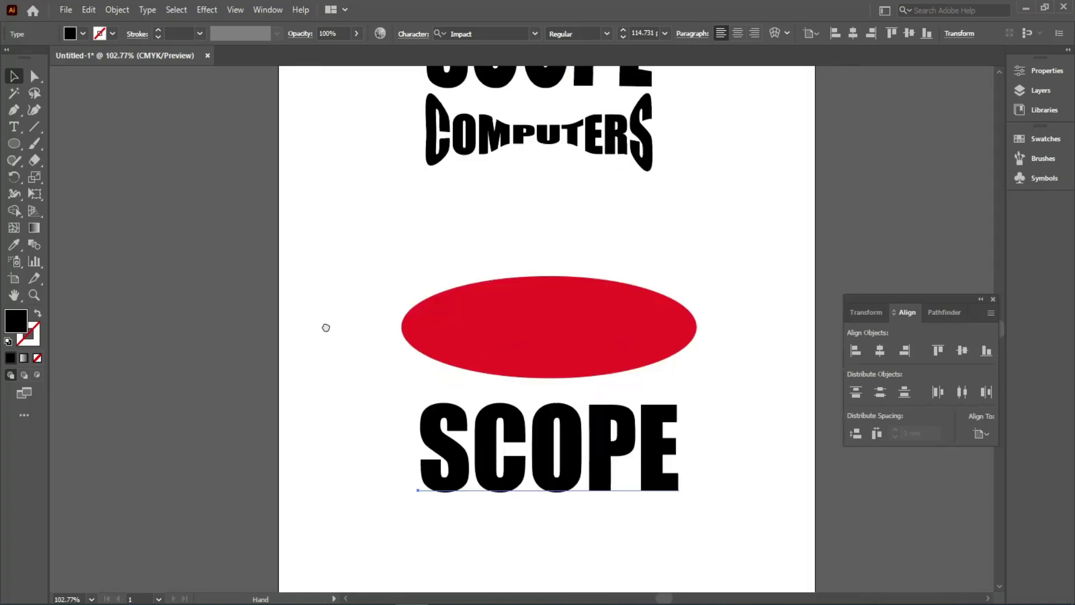
{"action": "left_click", "coordinate": [117, 9]}
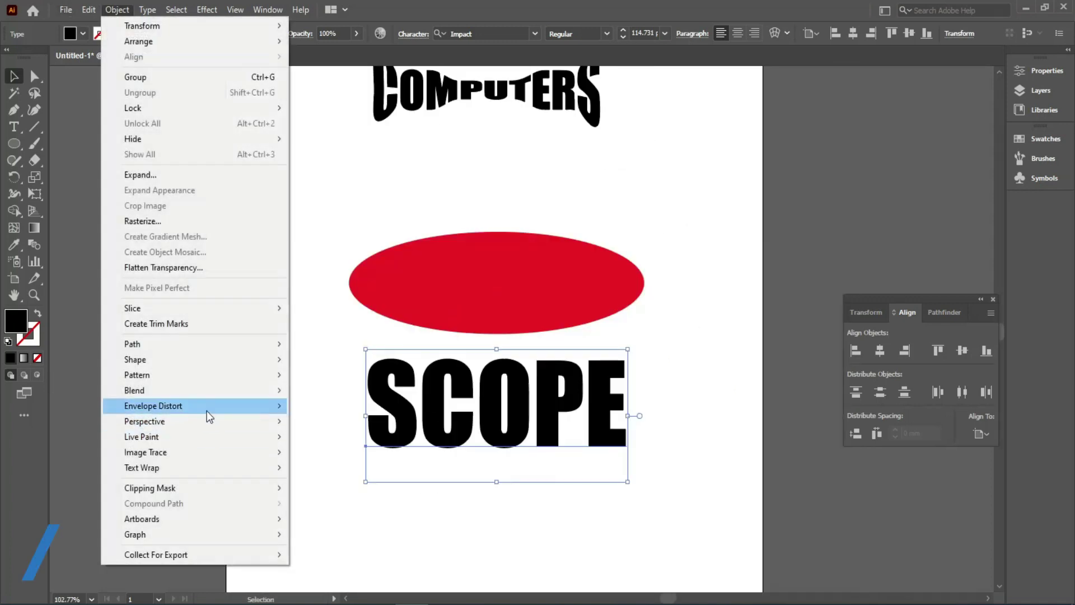
{"action": "mouse_move", "coordinate": [207, 409]}
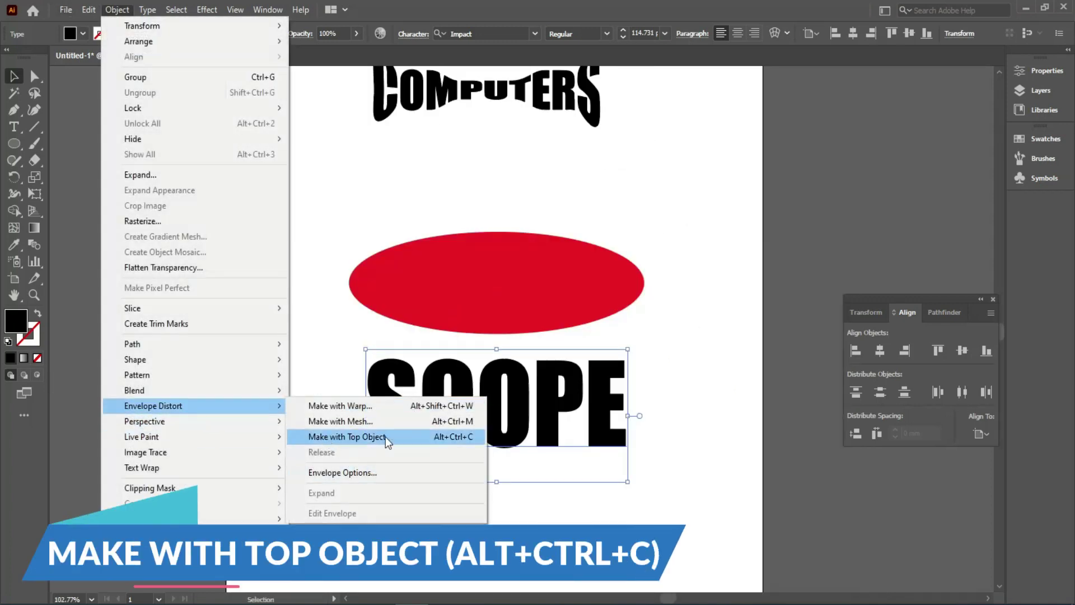
{"action": "left_click", "coordinate": [440, 436]}
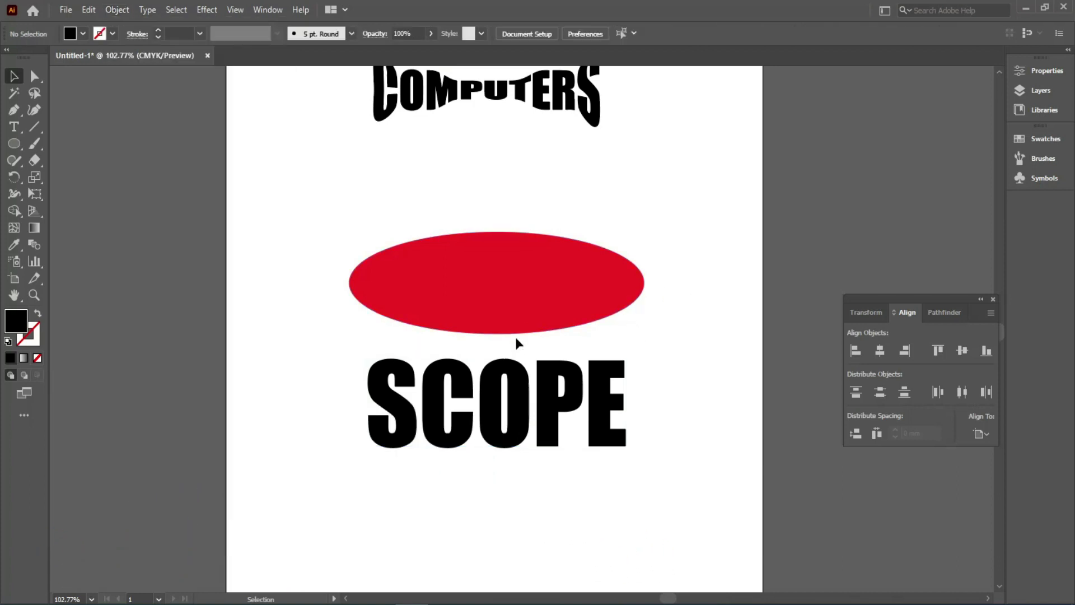
Overlap the red ellipse with the lower SCOPE and switch its stacking order, finishing with the ellipse in front
{"action": "left_click_drag", "start_coordinate": [515, 319], "coordinate": [522, 317]}
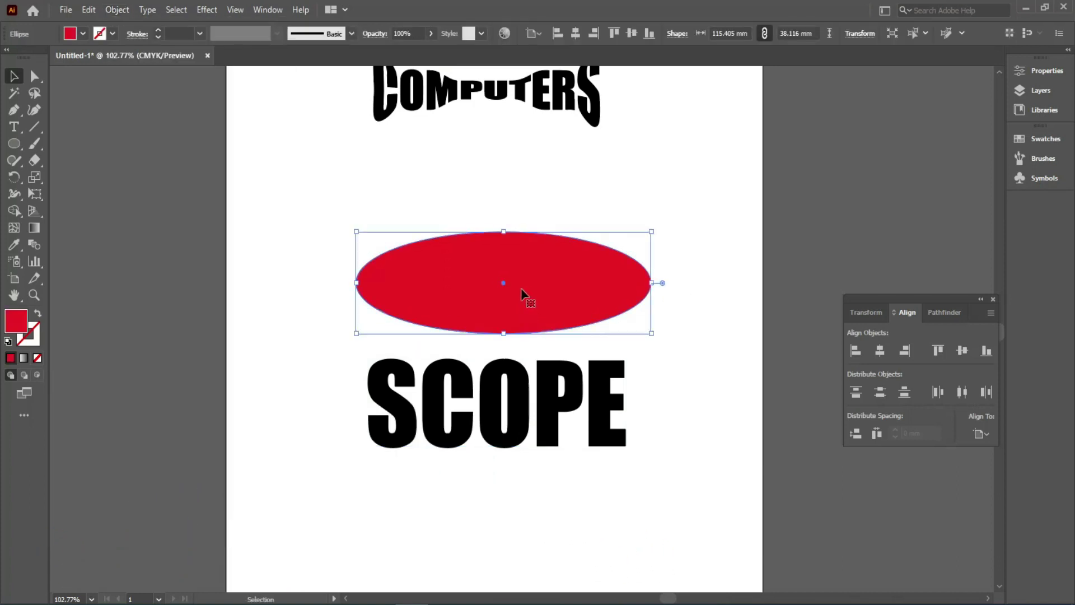
{"action": "left_click_drag", "start_coordinate": [521, 284], "coordinate": [520, 349]}
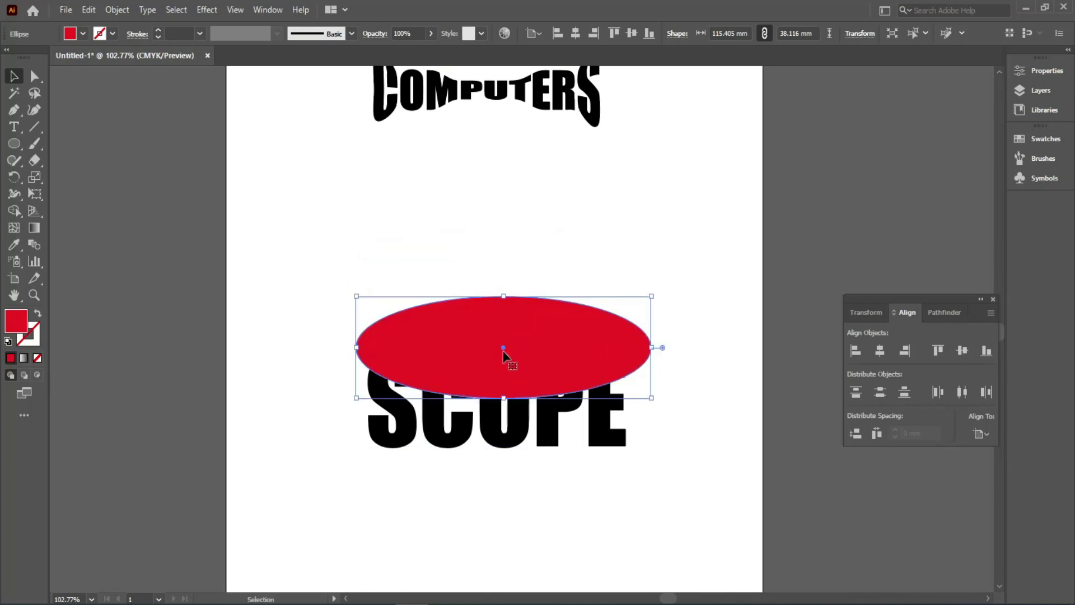
{"action": "left_click_drag", "start_coordinate": [480, 316], "coordinate": [462, 329]}
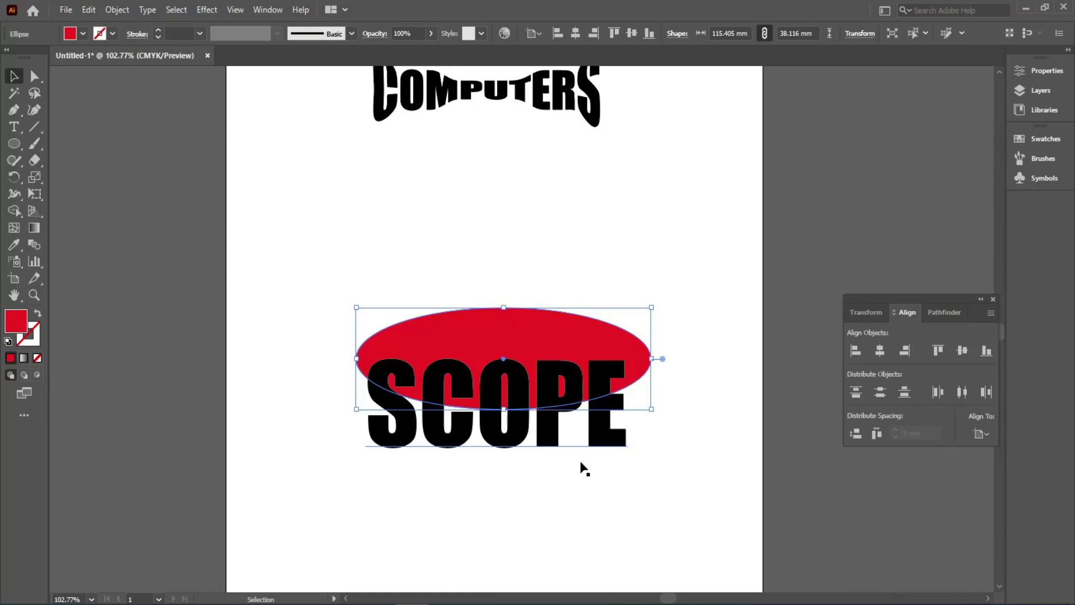
{"action": "key", "text": "ctrl+shift+bracketright"}
Move the red ellipse clear above the lower SCOPE and position the text just beneath it with a small gap
{"action": "left_click_drag", "start_coordinate": [481, 350], "coordinate": [480, 265]}
{"action": "left_click_drag", "start_coordinate": [496, 365], "coordinate": [488, 323]}
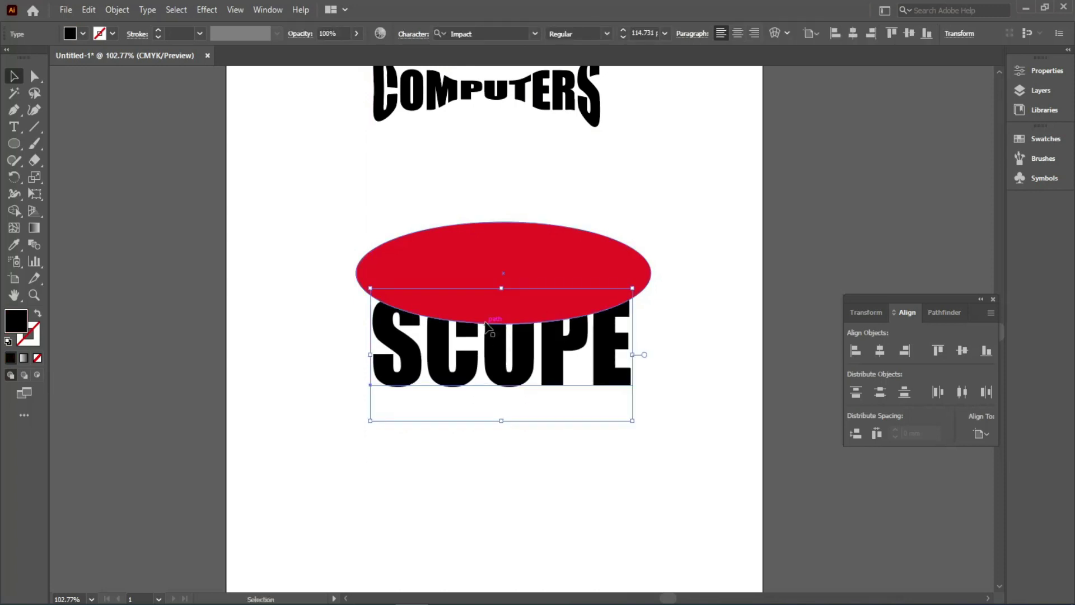
{"action": "left_click_drag", "start_coordinate": [468, 367], "coordinate": [486, 417]}
{"action": "left_click", "coordinate": [487, 298]}
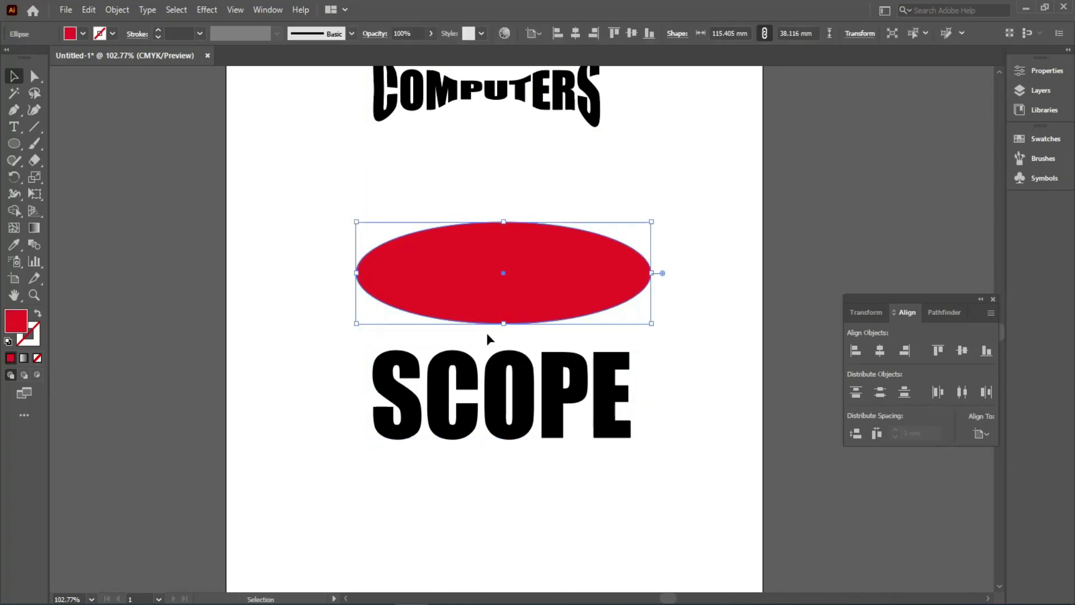
{"action": "left_click", "coordinate": [442, 222]}
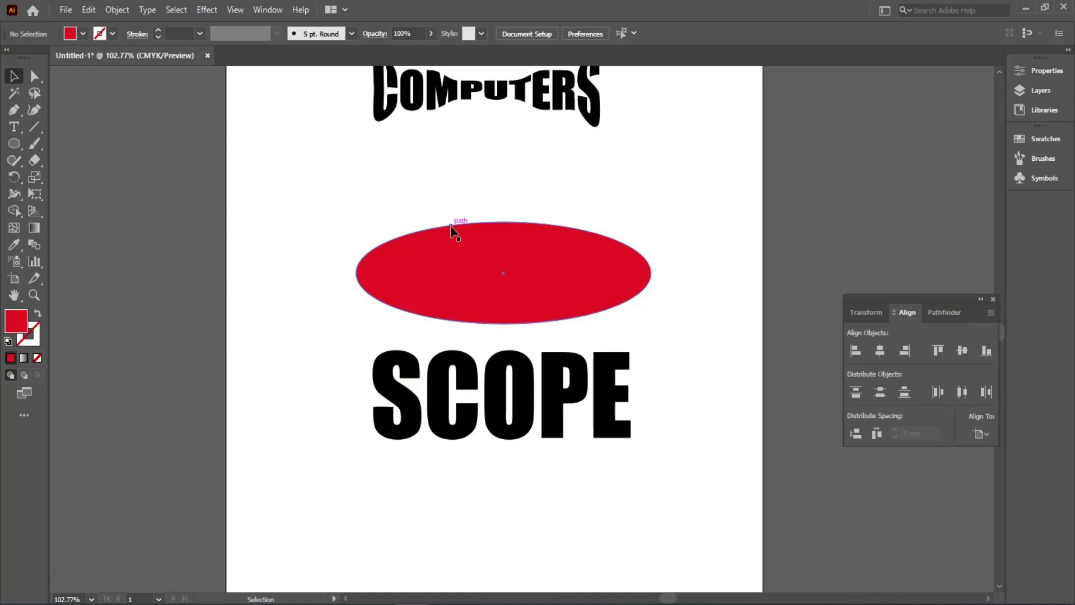
{"action": "left_click", "coordinate": [476, 382]}
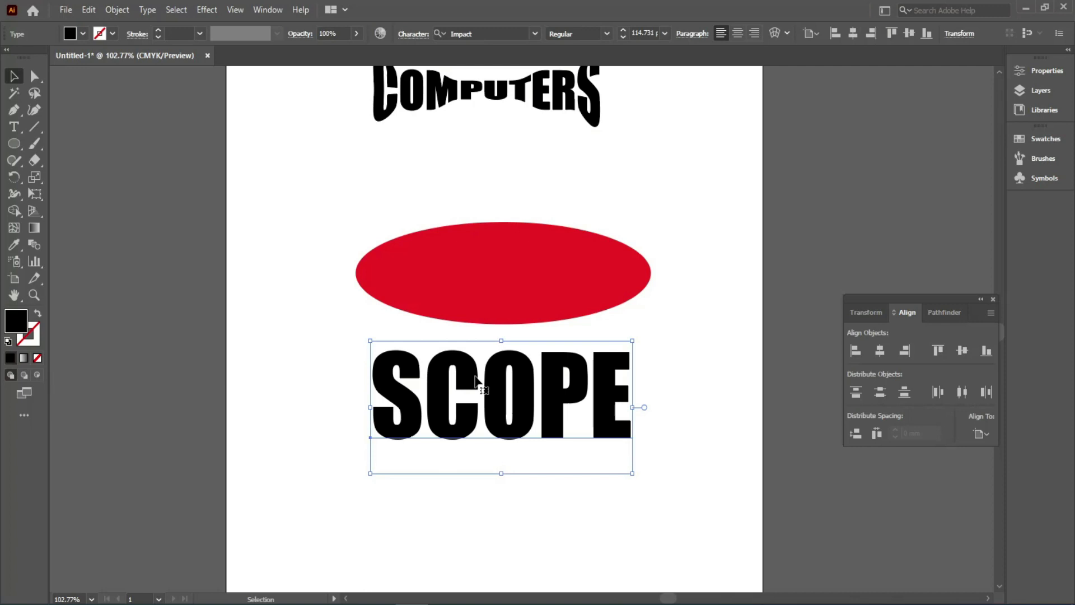
Distort the lower SCOPE text into the red ellipse's shape using Make with Top Object
{"action": "left_click", "coordinate": [117, 9]}
{"action": "mouse_move", "coordinate": [166, 405]}
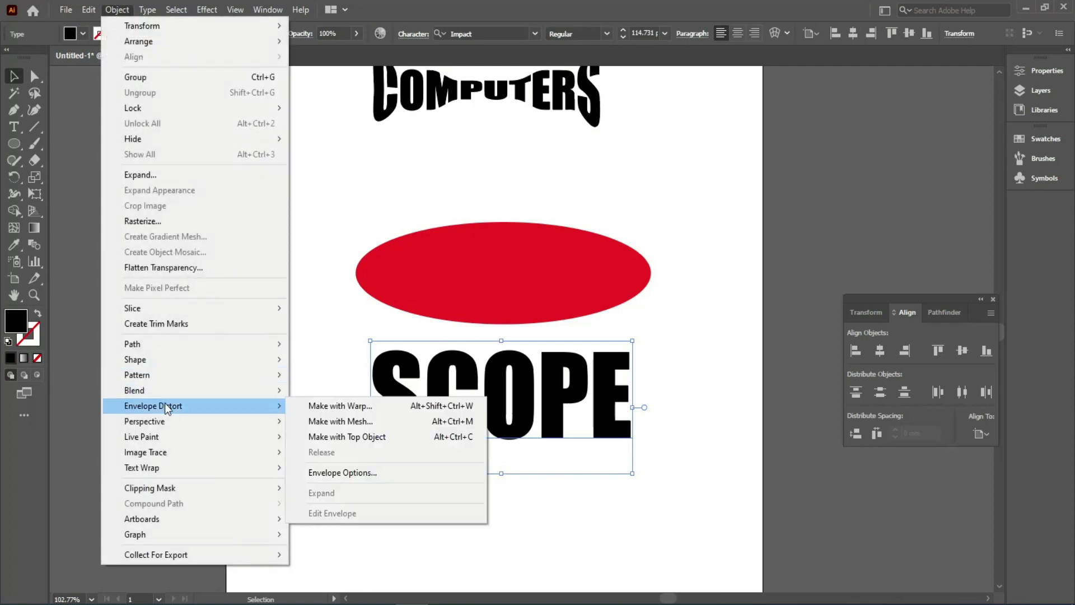
{"action": "left_click", "coordinate": [374, 437]}
{"action": "left_click", "coordinate": [659, 330]}
{"action": "left_click", "coordinate": [367, 253], "text": "shift"}
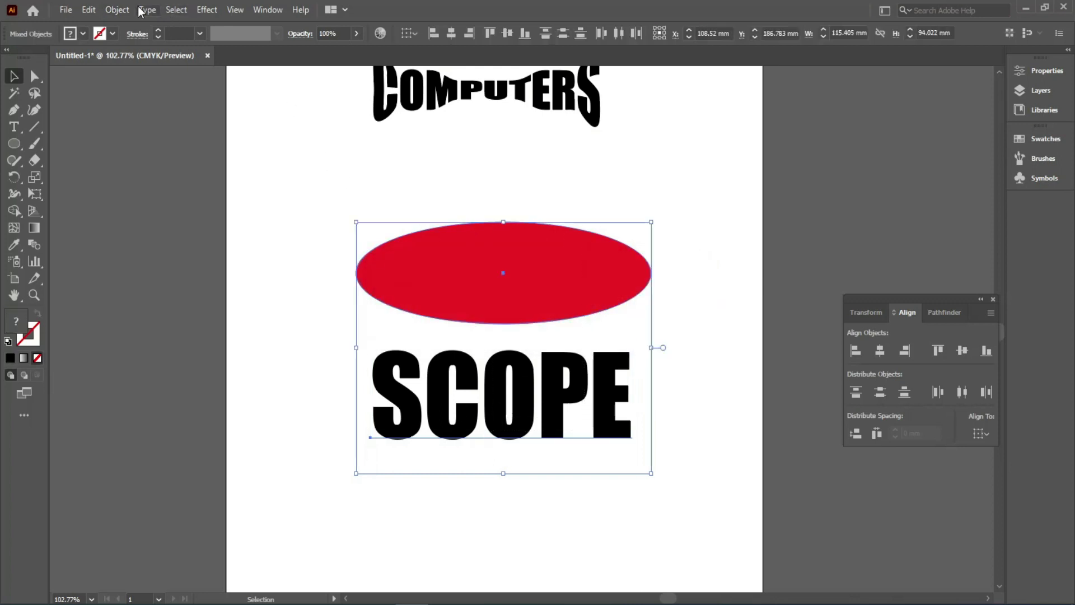
{"action": "left_click", "coordinate": [117, 10]}
{"action": "mouse_move", "coordinate": [269, 413]}
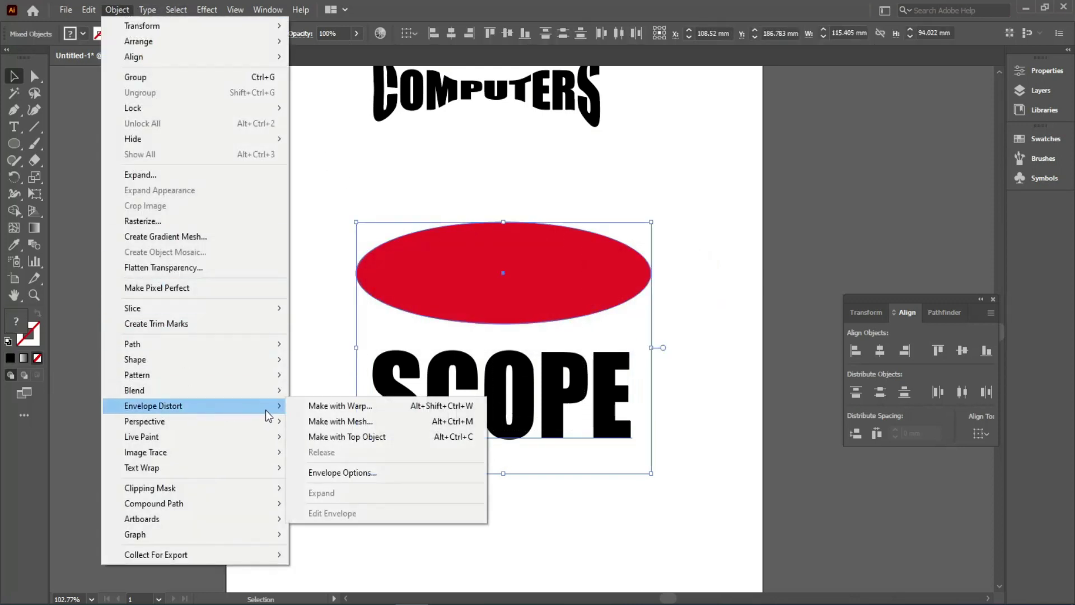
{"action": "left_click", "coordinate": [345, 437]}
{"action": "left_click", "coordinate": [343, 434]}
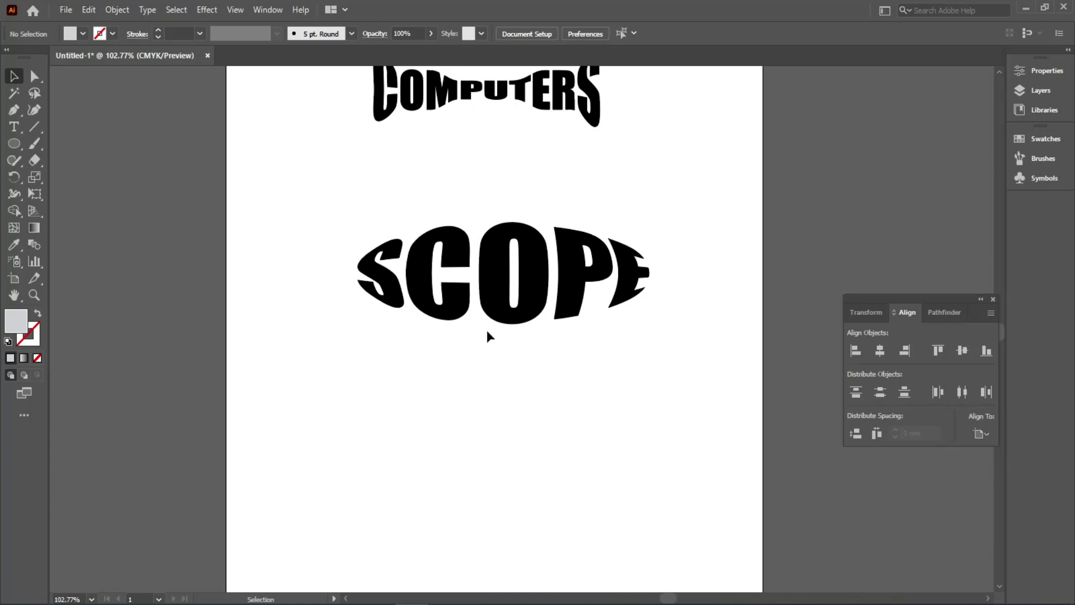
Shift the ellipse-shaped SCOPE slightly left and down, and release its envelope back into separate text and ellipse
{"action": "left_click", "coordinate": [467, 330]}
{"action": "left_click_drag", "start_coordinate": [478, 288], "coordinate": [450, 291]}
{"action": "left_click", "coordinate": [122, 11]}
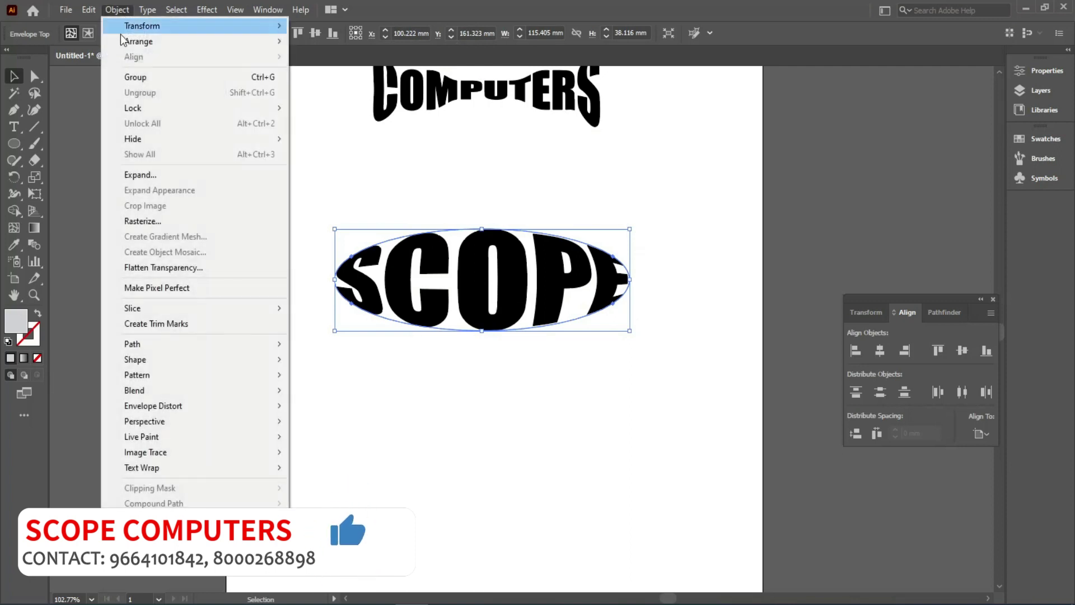
{"action": "mouse_move", "coordinate": [263, 408]}
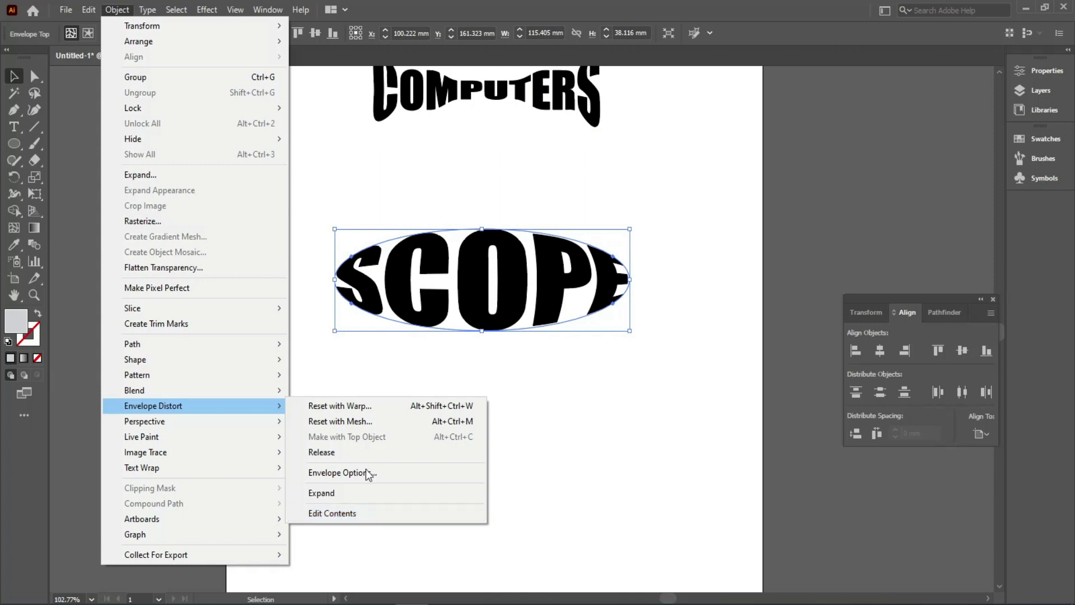
{"action": "left_click", "coordinate": [357, 447]}
{"action": "left_click", "coordinate": [357, 449]}
Separate the released grey ellipse from the plain SCOPE text, placing the ellipse above and the text just beneath it
{"action": "left_click_drag", "start_coordinate": [427, 272], "coordinate": [452, 399]}
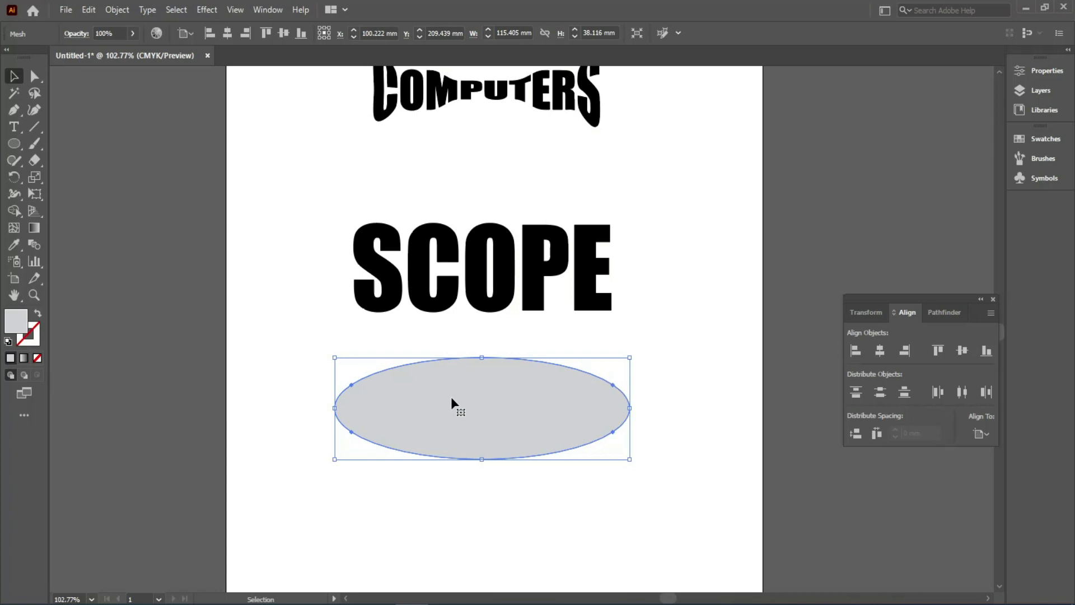
{"action": "left_click_drag", "start_coordinate": [450, 300], "coordinate": [470, 480]}
{"action": "left_click_drag", "start_coordinate": [471, 402], "coordinate": [476, 227]}
{"action": "left_click_drag", "start_coordinate": [445, 457], "coordinate": [428, 366]}
{"action": "key", "text": "ctrl+0"}
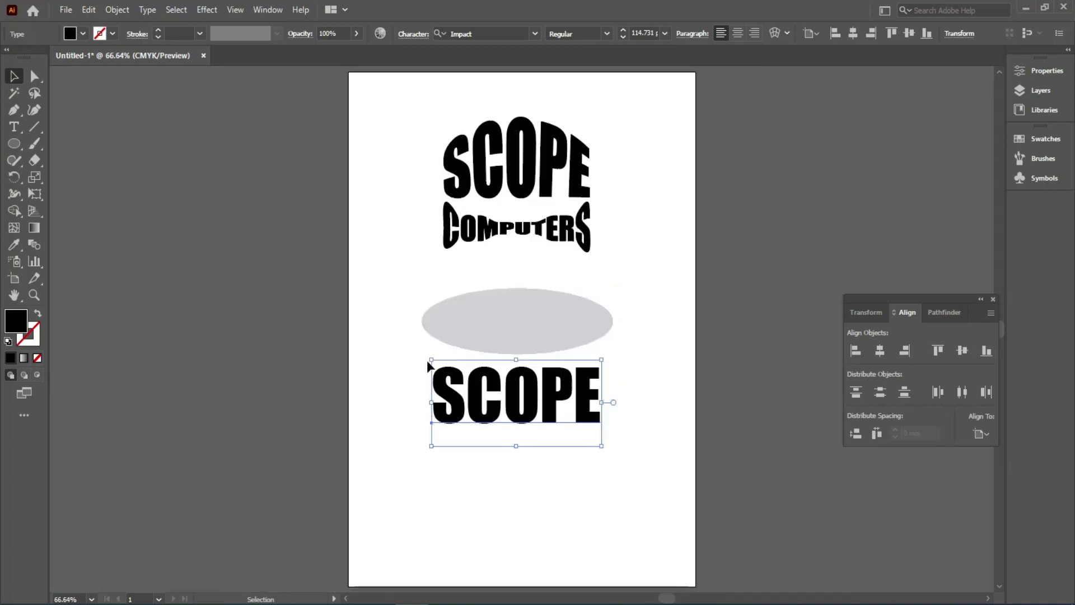
Move all the SCOPE and COMPUTERS artwork and the grey ellipse off the artboard onto the pasteboard at its left
{"action": "left_click_drag", "start_coordinate": [421, 146], "coordinate": [638, 472]}
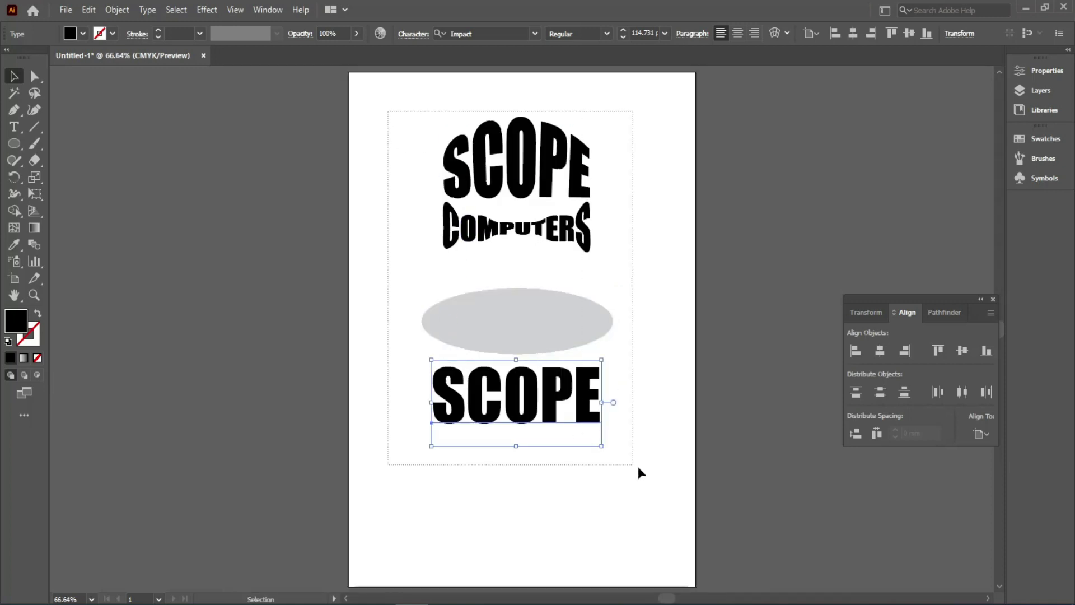
{"action": "left_click_drag", "start_coordinate": [559, 315], "coordinate": [254, 337]}
{"action": "left_click", "coordinate": [365, 327]}
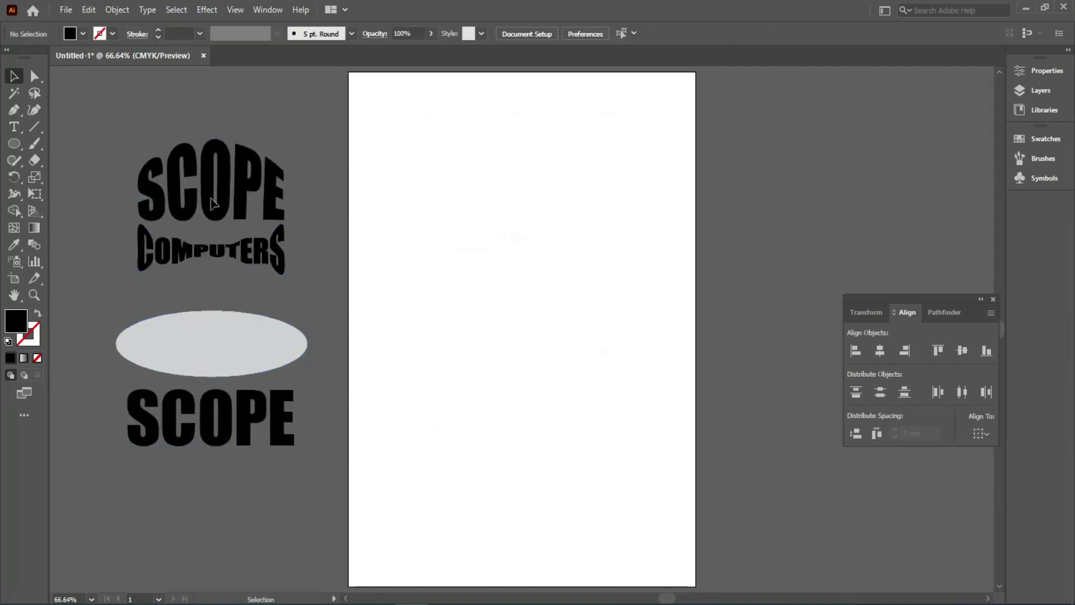
Draw a small black circle about 10.5 mm across in the upper left part of the empty artboard
{"action": "left_click", "coordinate": [14, 143]}
{"action": "left_click_drag", "start_coordinate": [440, 213], "coordinate": [457, 231]}
{"action": "key", "text": "v"}
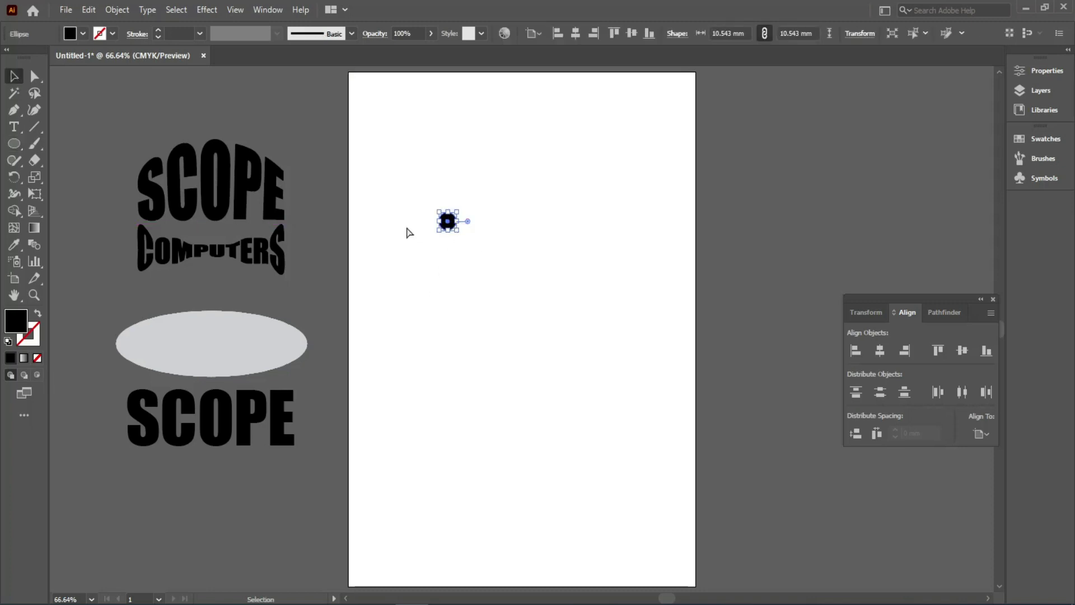
Duplicate the circle horizontally with a small gap and repeat the copy to make a row of ten circles
{"action": "scroll", "coordinate": [449, 267], "scroll_direction": "up", "scroll_amount": 2}
{"action": "left_click_drag", "start_coordinate": [473, 253], "coordinate": [506, 253]}
{"action": "key", "text": "ctrl+d"}
{"action": "key", "text": "ctrl+d"}
{"action": "key", "text": "ctrl+d"}
{"action": "key", "text": "ctrl+d"}
{"action": "key", "text": "ctrl+d"}
{"action": "key", "text": "ctrl+d"}
{"action": "key", "text": "ctrl+d"}
{"action": "key", "text": "ctrl+d"}
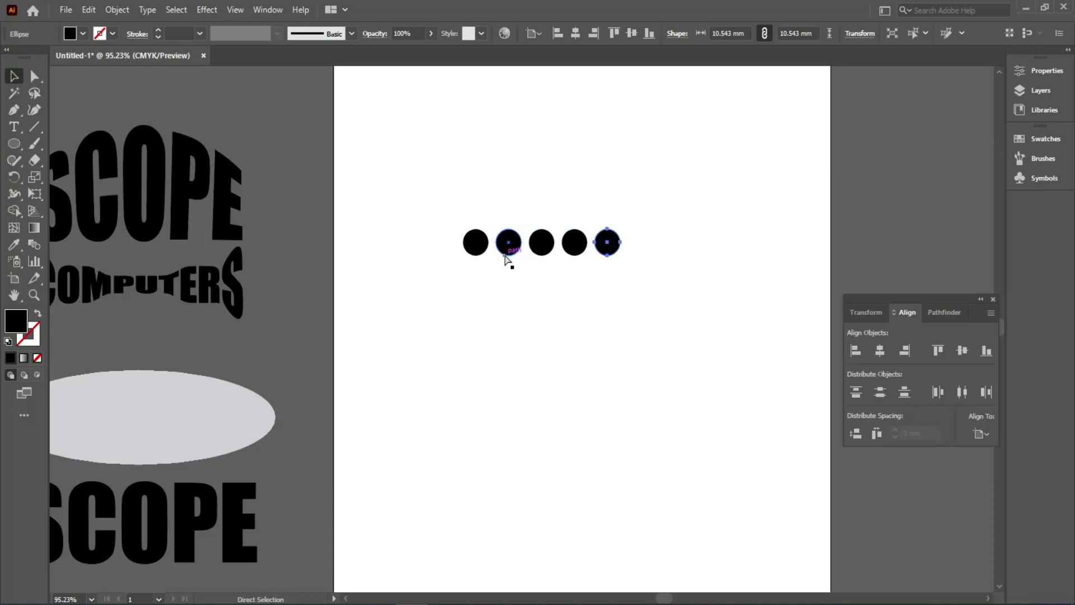
Duplicate the whole row of circles just below itself and repeat the copy to build a grid of nine rows
{"action": "left_click_drag", "start_coordinate": [447, 199], "coordinate": [854, 336]}
{"action": "left_click_drag", "start_coordinate": [741, 249], "coordinate": [735, 285]}
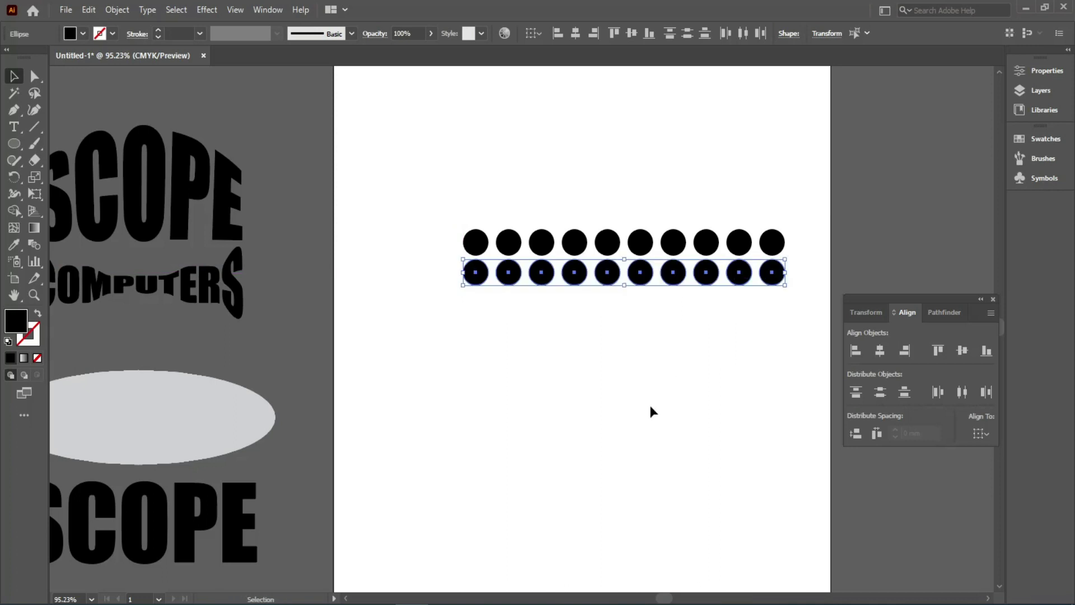
{"action": "key", "text": "ctrl+d"}
{"action": "key", "text": "ctrl+d"}
{"action": "key", "text": "ctrl+d"}
{"action": "key", "text": "ctrl+d"}
{"action": "key", "text": "ctrl+d"}
{"action": "key", "text": "ctrl+d"}
{"action": "key", "text": "ctrl+d"}
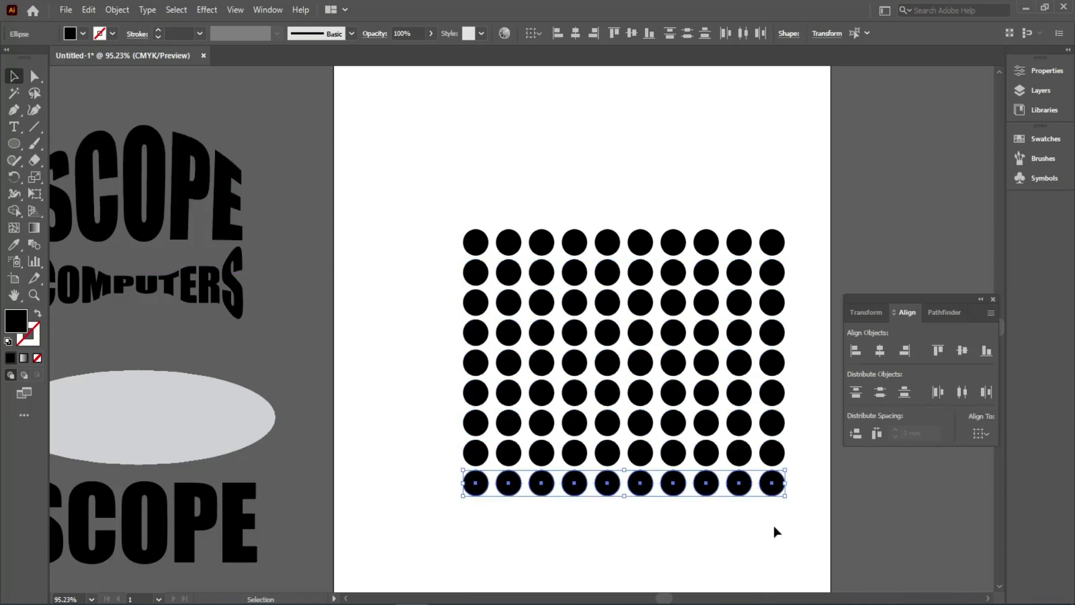
Start a Make with Warp envelope on the entire circle grid and choose the Flag style
{"action": "left_click", "coordinate": [774, 528]}
{"action": "left_click_drag", "start_coordinate": [672, 511], "coordinate": [539, 469]}
{"action": "left_click_drag", "start_coordinate": [304, 133], "coordinate": [720, 501]}
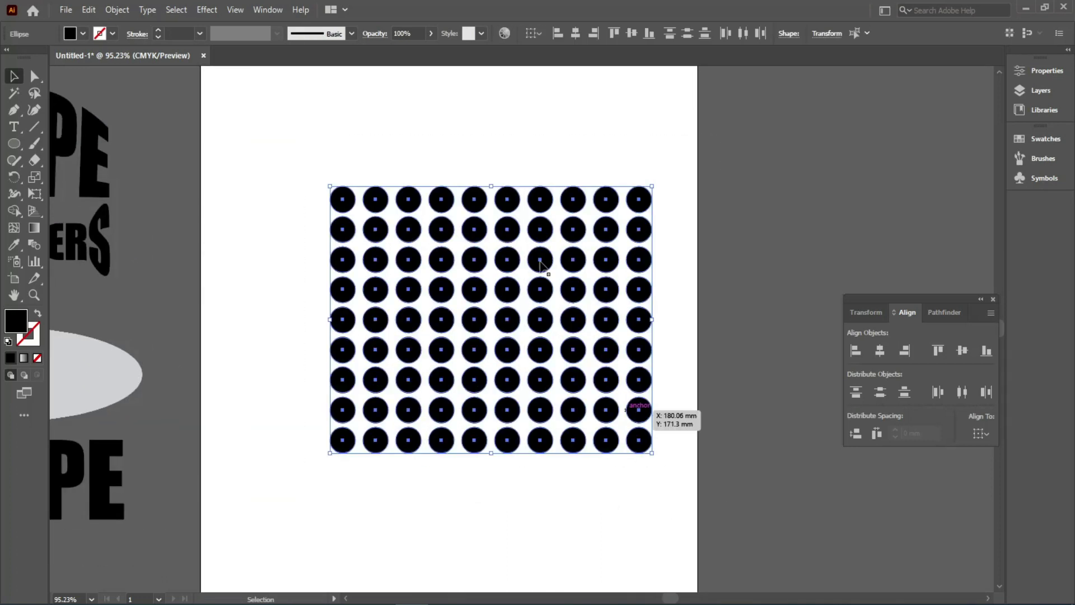
{"action": "left_click", "coordinate": [127, 13]}
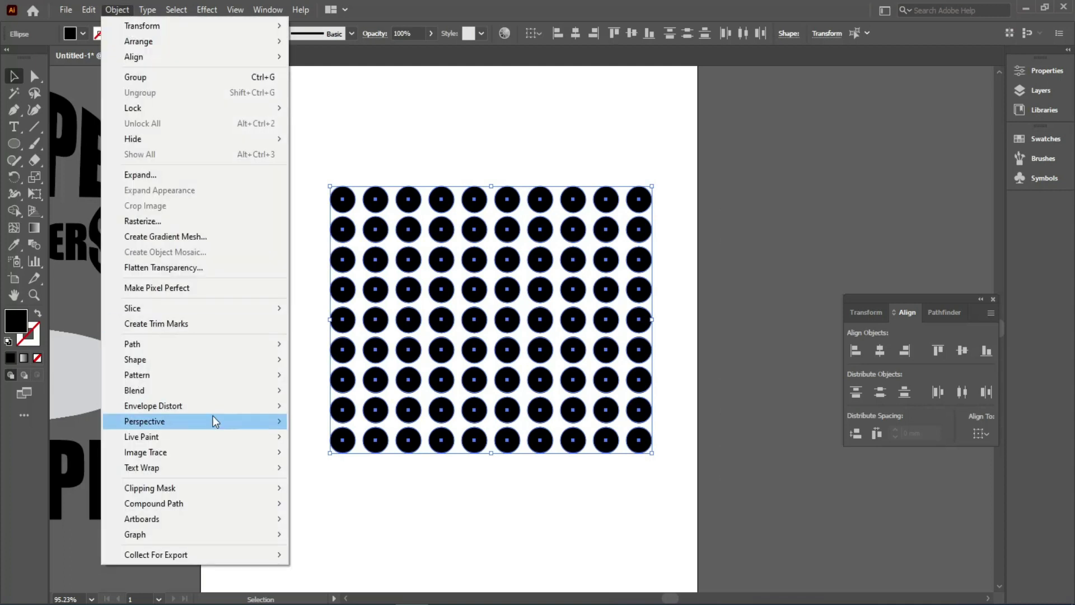
{"action": "left_click", "coordinate": [309, 408]}
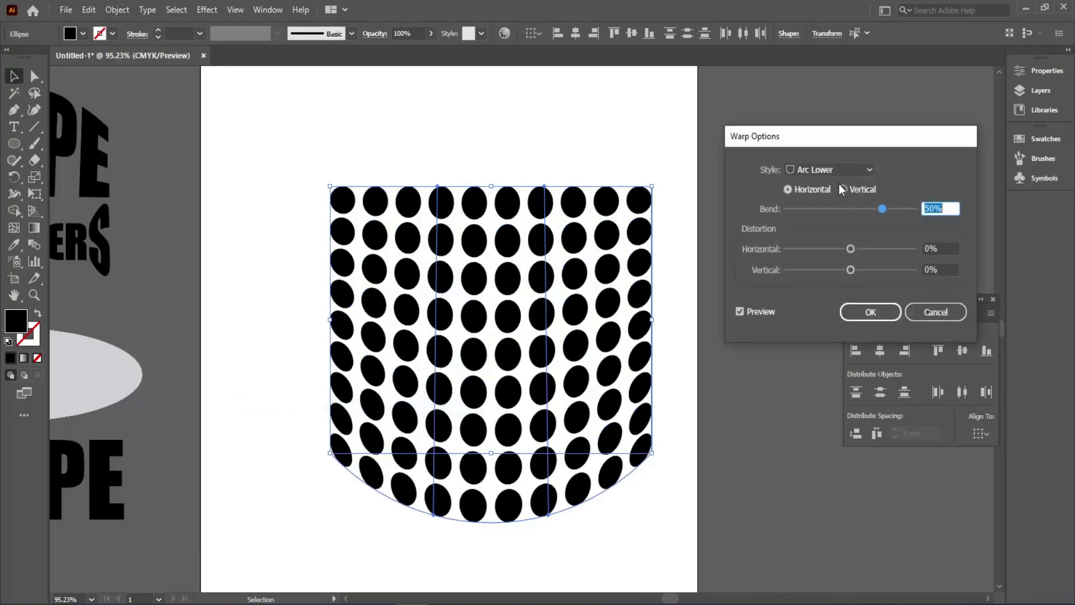
{"action": "left_click", "coordinate": [846, 173]}
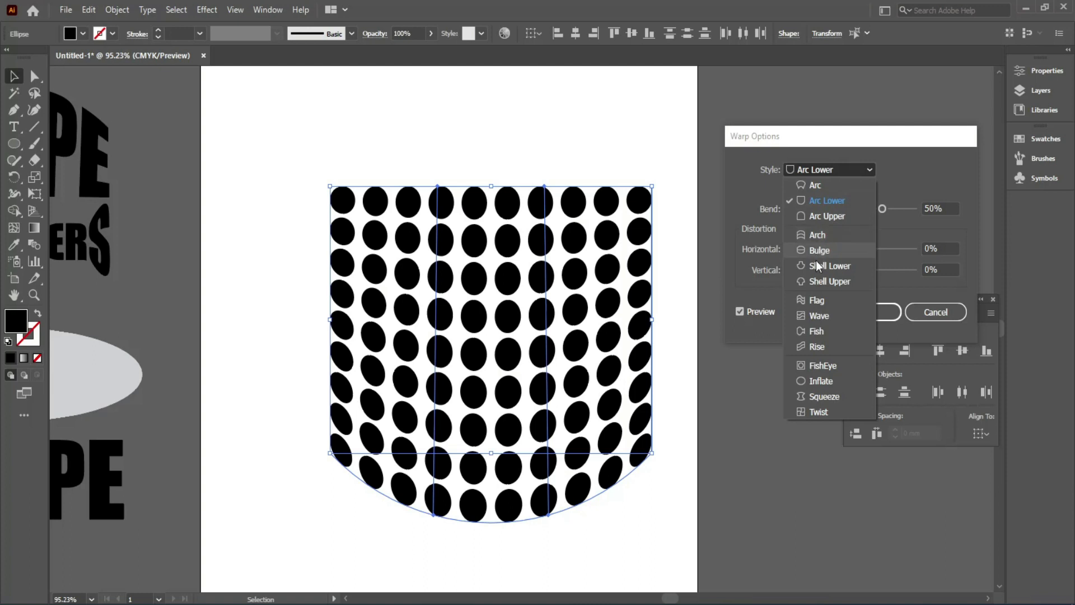
{"action": "left_click", "coordinate": [815, 300]}
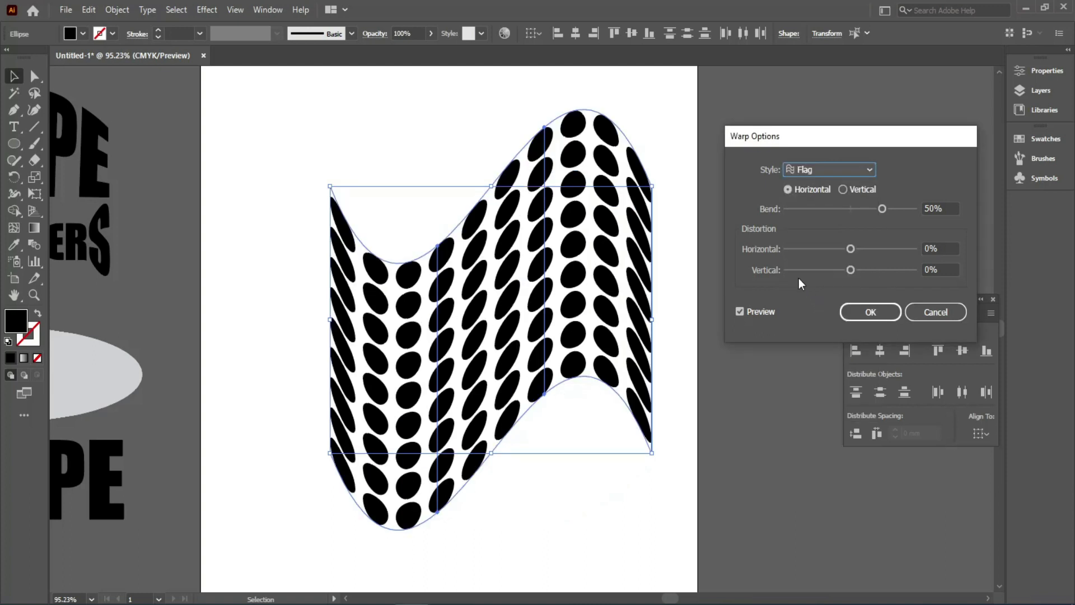
Set the Flag warp to 23% bend, -77% horizontal and -9% vertical distortion, and apply it to the grid
{"action": "left_click_drag", "start_coordinate": [788, 149], "coordinate": [711, 63]}
{"action": "left_click_drag", "start_coordinate": [809, 130], "coordinate": [792, 130]}
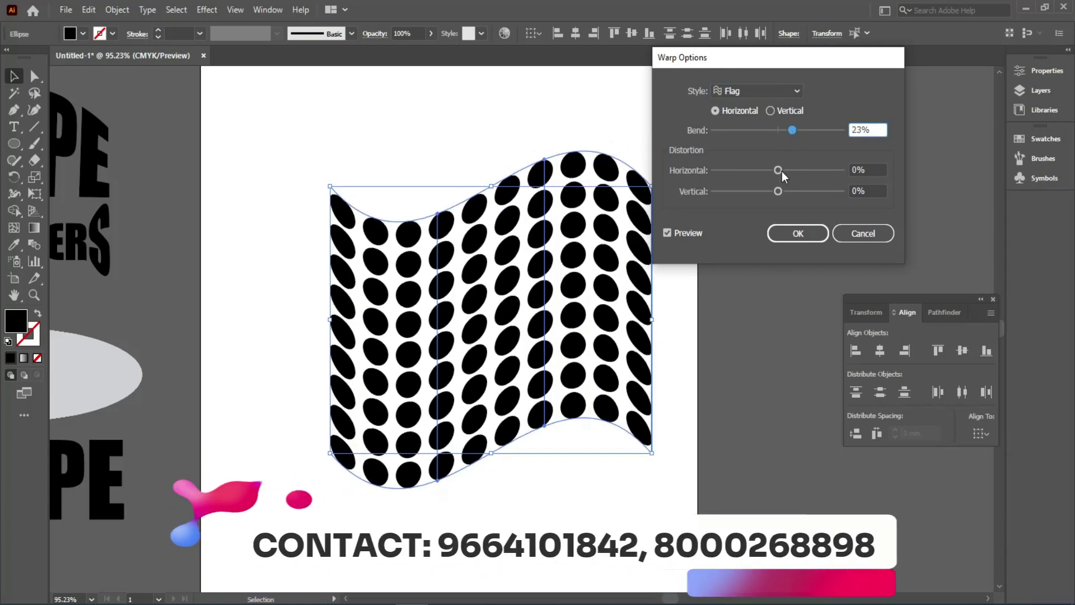
{"action": "left_click_drag", "start_coordinate": [778, 172], "coordinate": [730, 175]}
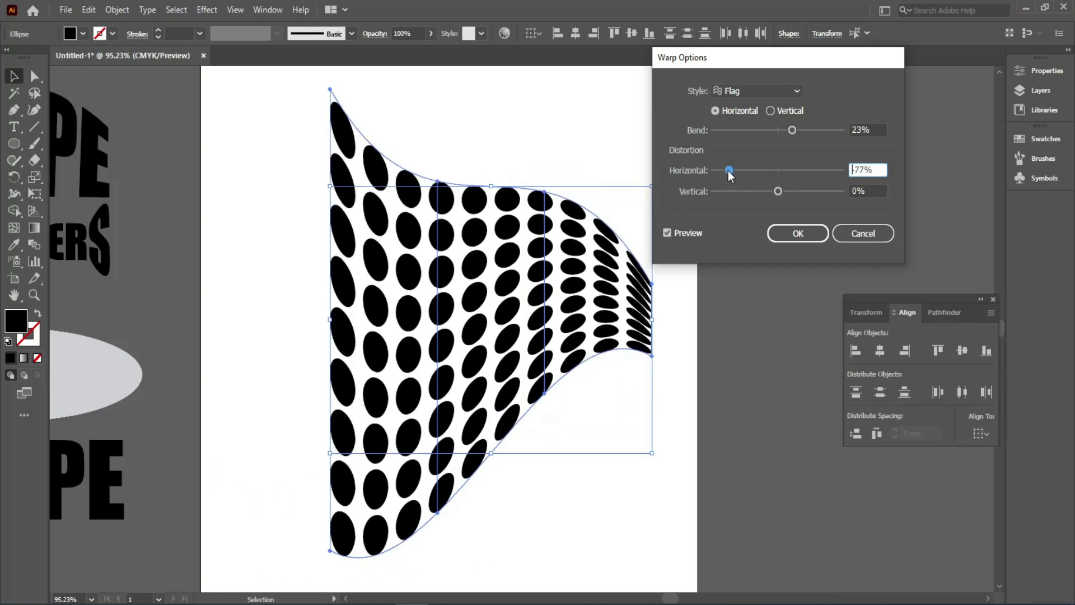
{"action": "left_click_drag", "start_coordinate": [780, 197], "coordinate": [771, 196]}
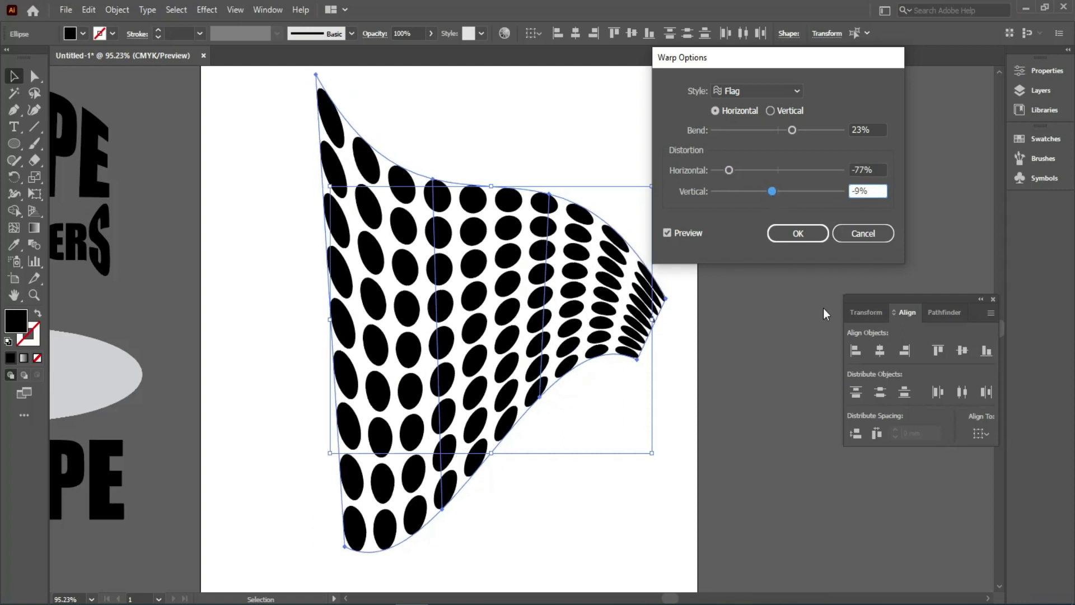
{"action": "left_click", "coordinate": [782, 233]}
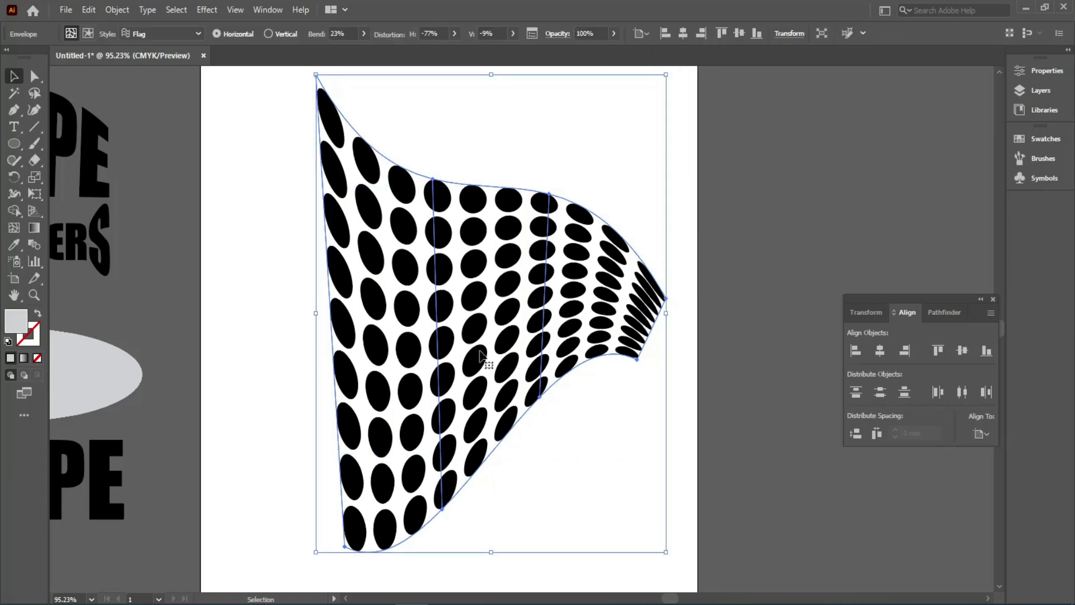
Shift the warped grid slightly left, and undo the move, the Flag warp and the last duplicated row of circles
{"action": "left_click_drag", "start_coordinate": [480, 351], "coordinate": [432, 357]}
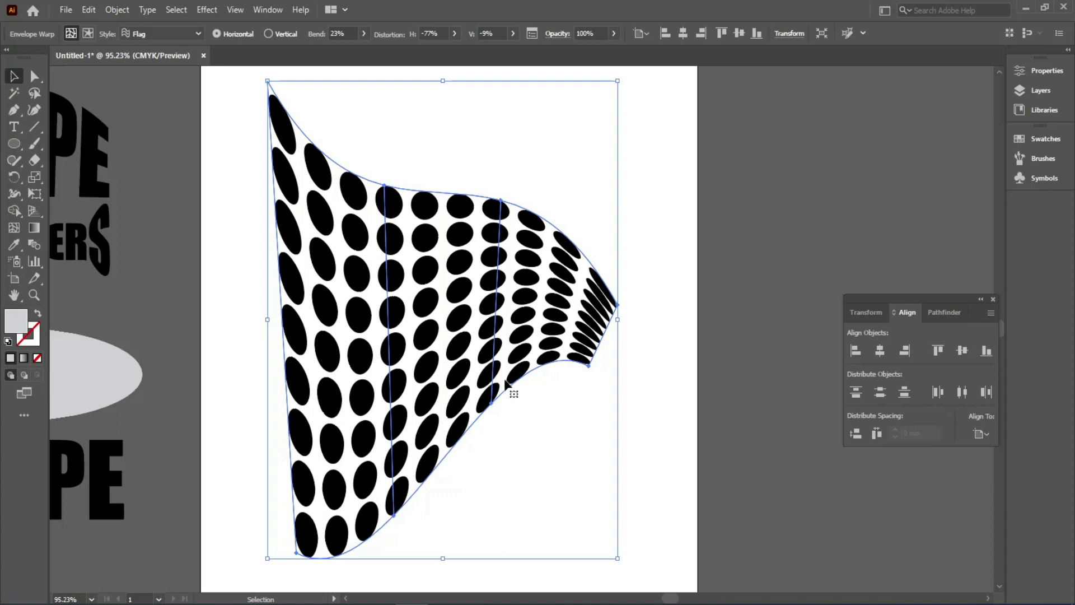
{"action": "key", "text": "ctrl+z"}
{"action": "key", "text": "ctrl+z"}
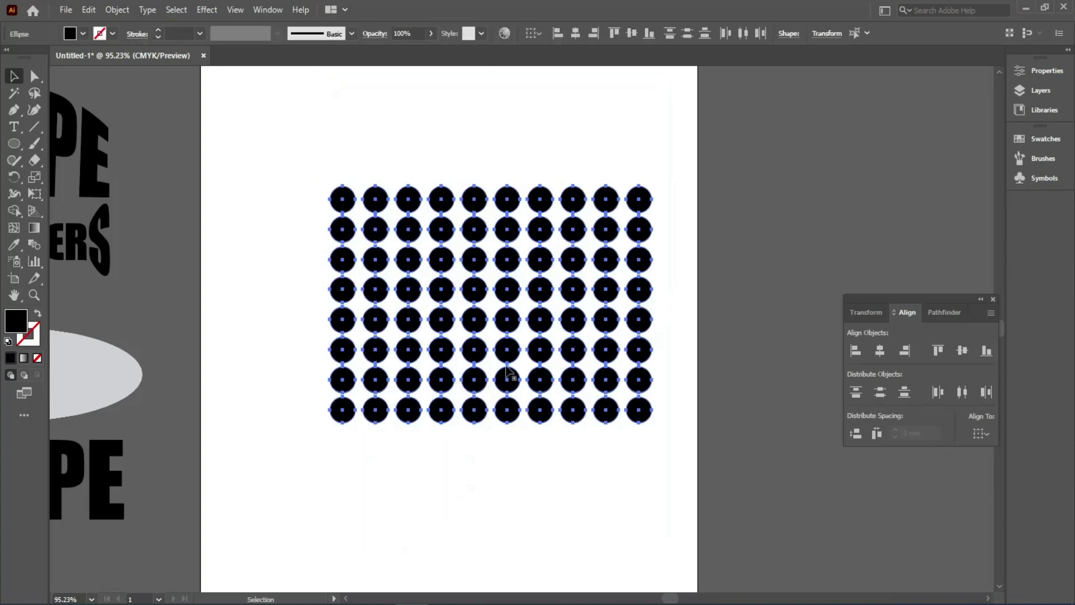
Apply a Make with Mesh envelope with 3 rows and 5 columns to the circle grid
{"action": "left_click", "coordinate": [112, 10]}
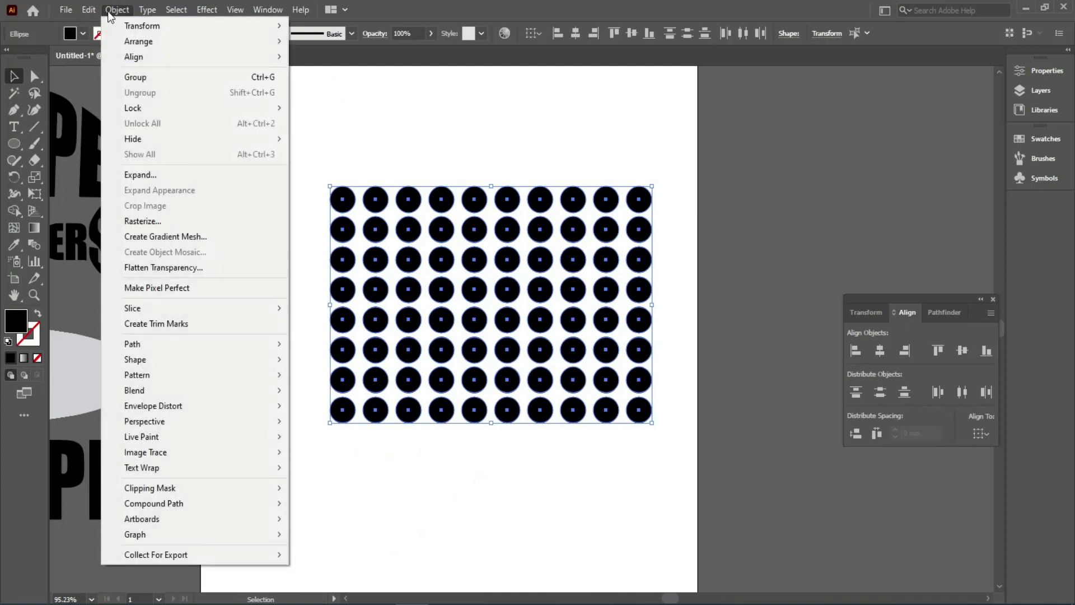
{"action": "mouse_move", "coordinate": [207, 405]}
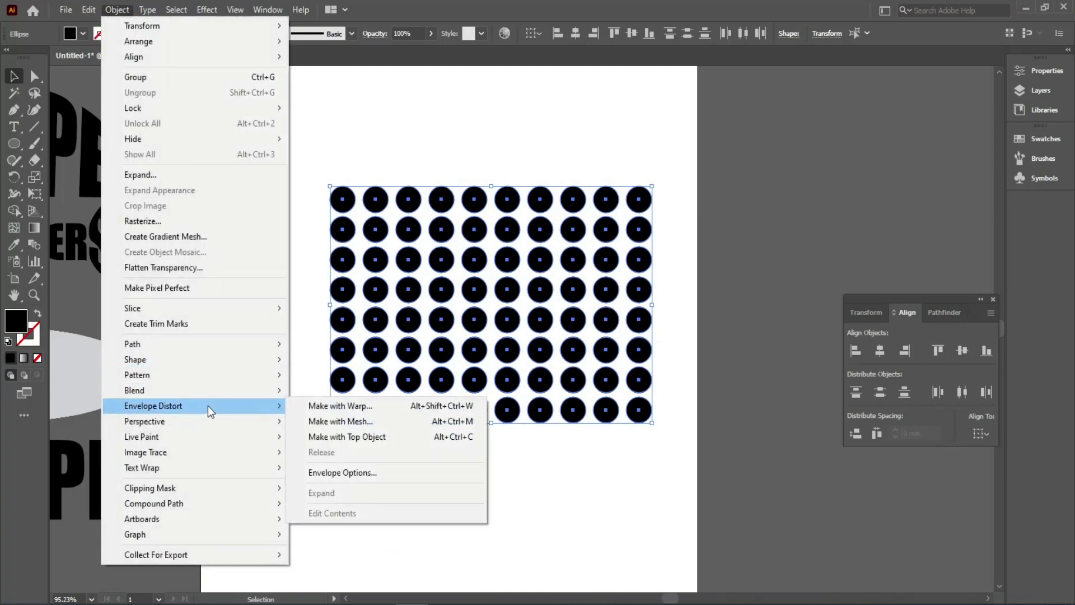
{"action": "left_click", "coordinate": [348, 421]}
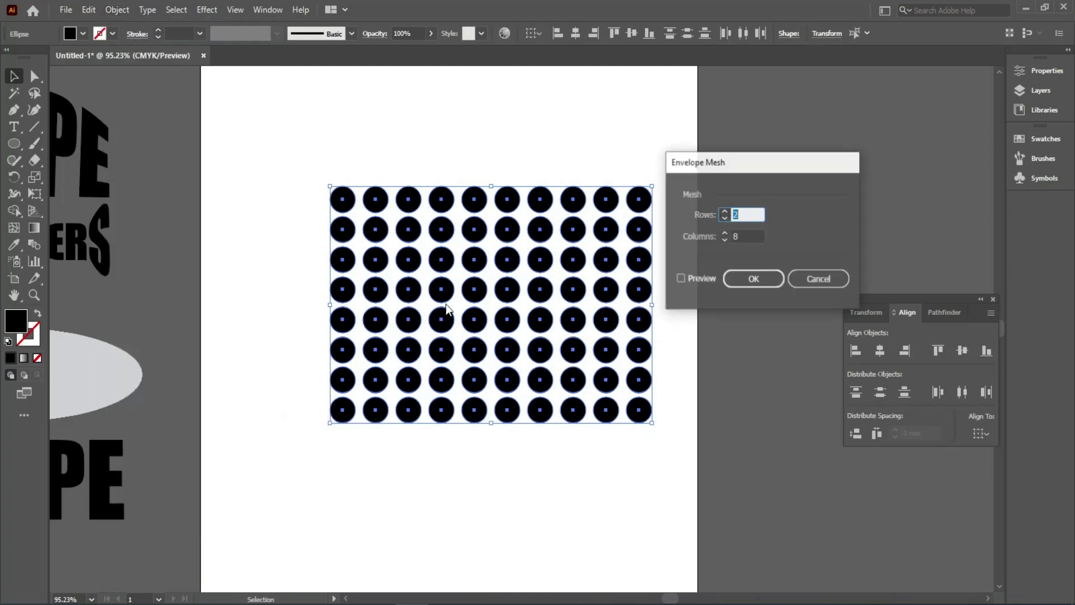
{"action": "type", "text": "3"}
{"action": "left_click", "coordinate": [750, 231]}
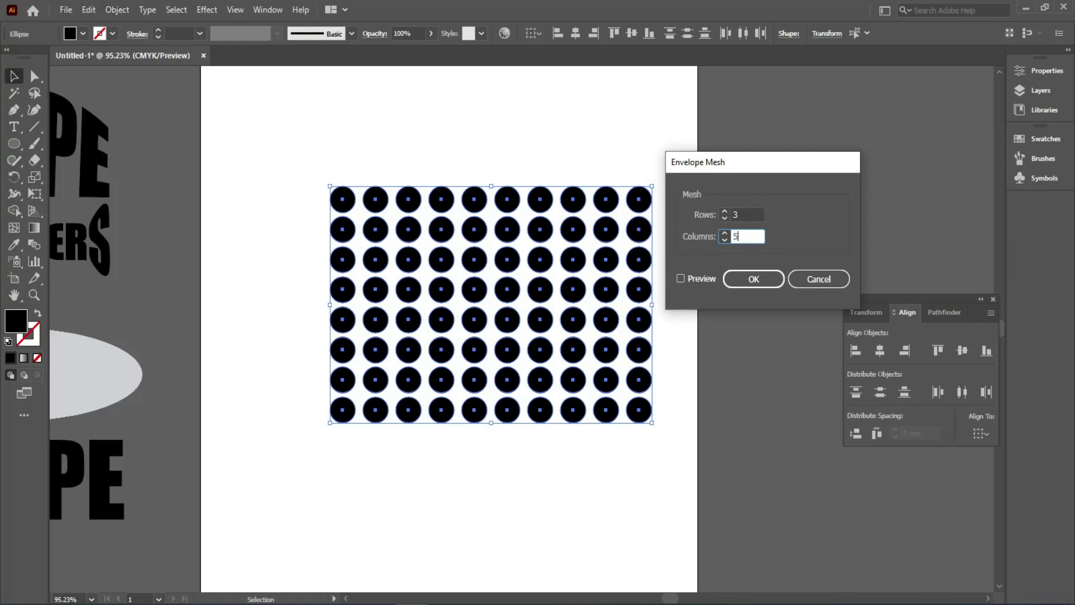
{"action": "left_click", "coordinate": [681, 280]}
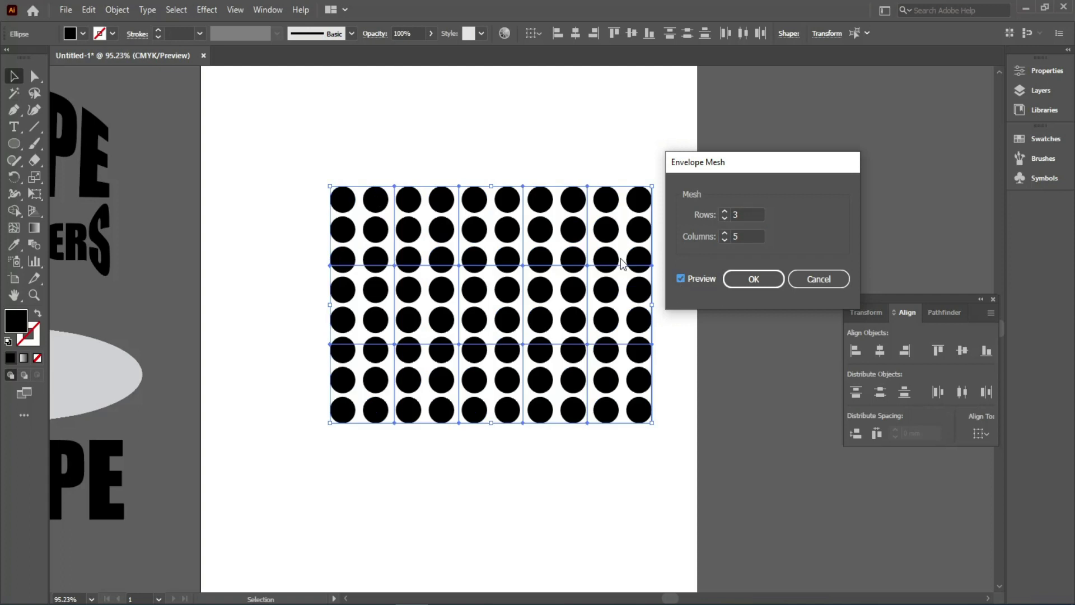
{"action": "left_click", "coordinate": [754, 279]}
Flare the mesh's right edge by pulling its corner and middle points outward, and pull the two left corners vertically inward
{"action": "left_click", "coordinate": [34, 76]}
{"action": "left_click_drag", "start_coordinate": [651, 186], "coordinate": [652, 147]}
{"action": "left_click_drag", "start_coordinate": [652, 424], "coordinate": [655, 450]}
{"action": "left_click_drag", "start_coordinate": [652, 264], "coordinate": [668, 265]}
{"action": "left_click_drag", "start_coordinate": [653, 343], "coordinate": [672, 344]}
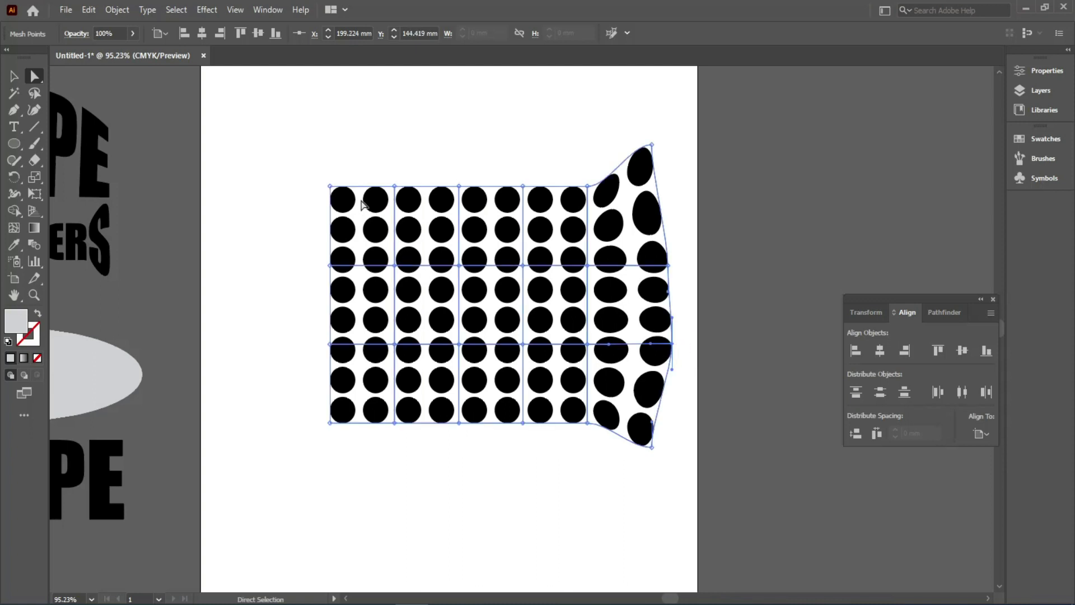
{"action": "left_click_drag", "start_coordinate": [329, 186], "coordinate": [329, 204]}
{"action": "left_click_drag", "start_coordinate": [329, 423], "coordinate": [329, 401]}
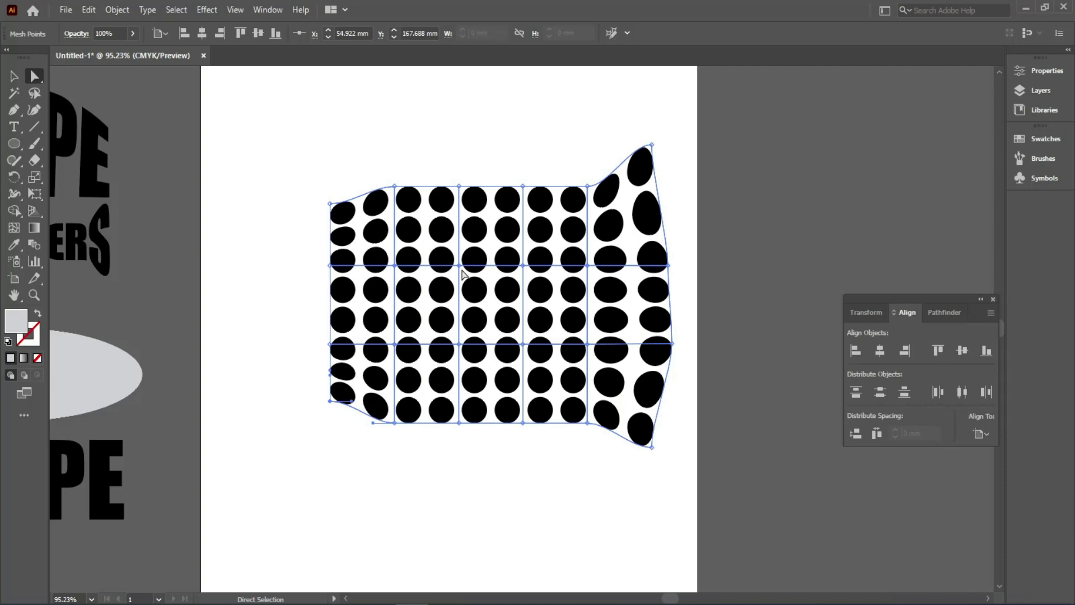
Scale the mesh points on the third vertical mesh line inward to pinch the grid there, and deselect it
{"action": "left_click_drag", "start_coordinate": [439, 168], "coordinate": [475, 467]}
{"action": "left_click", "coordinate": [34, 177]}
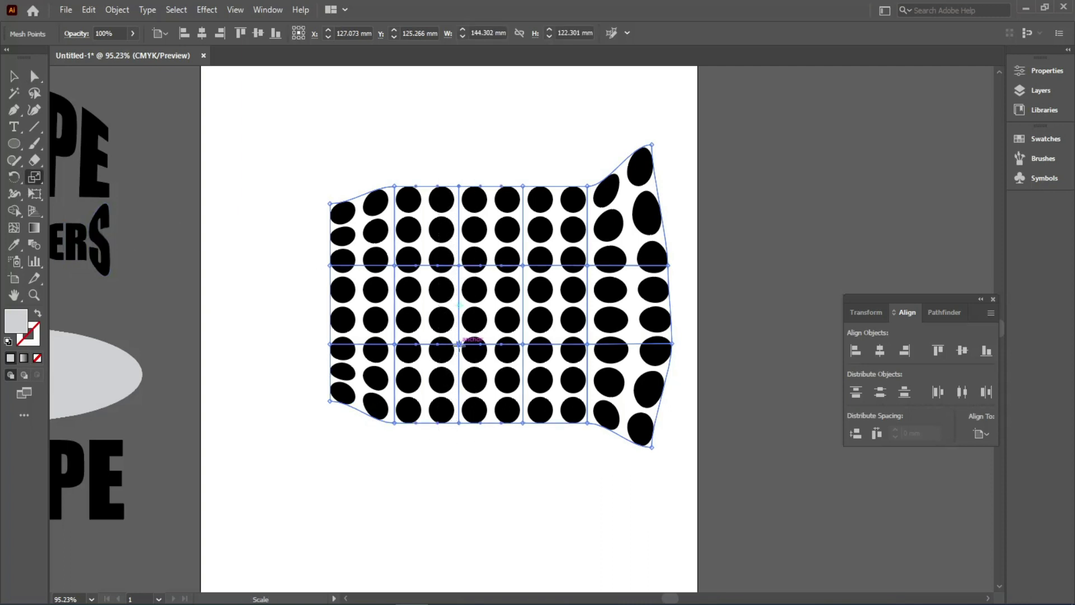
{"action": "left_click_drag", "start_coordinate": [458, 186], "coordinate": [496, 216]}
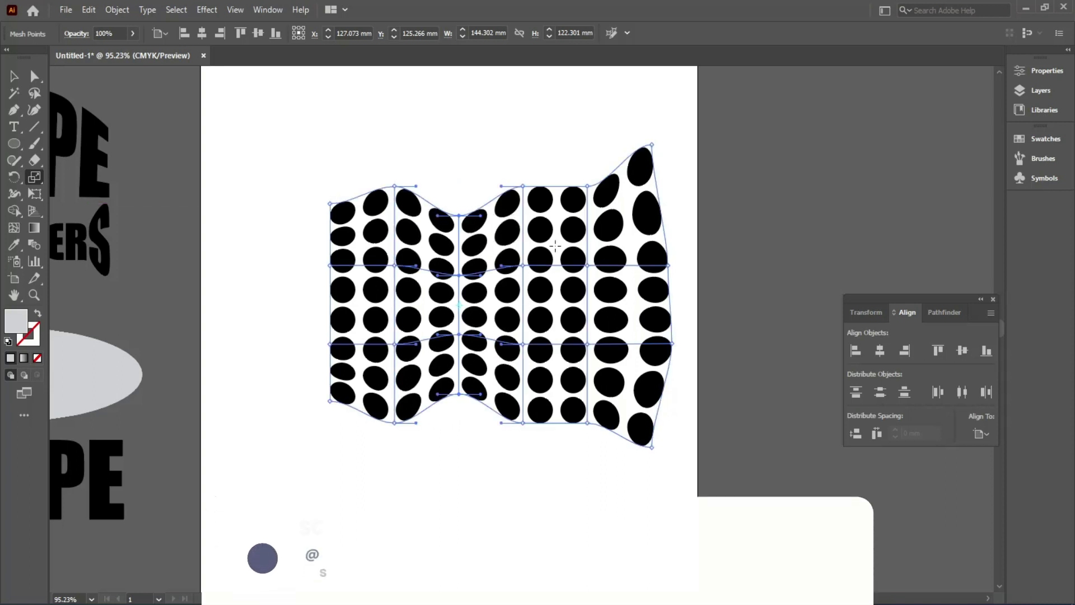
{"action": "key", "text": "v"}
{"action": "left_click", "coordinate": [290, 125]}
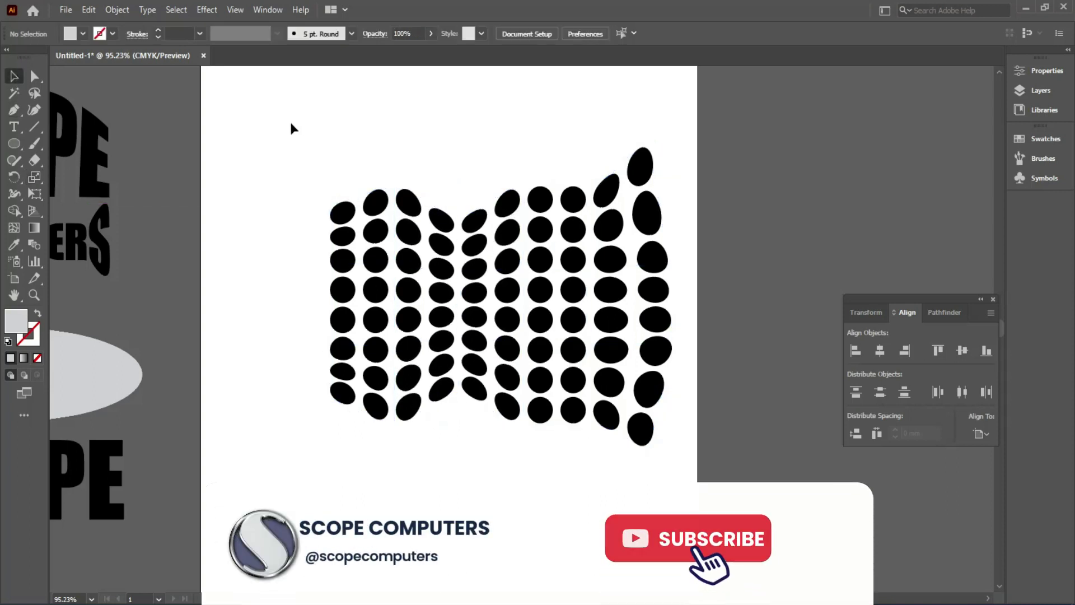
Select the mesh-distorted circle grid and switch its envelope to Edit Contents
{"action": "key", "text": "ctrl+minus"}
{"action": "key", "text": "ctrl+minus"}
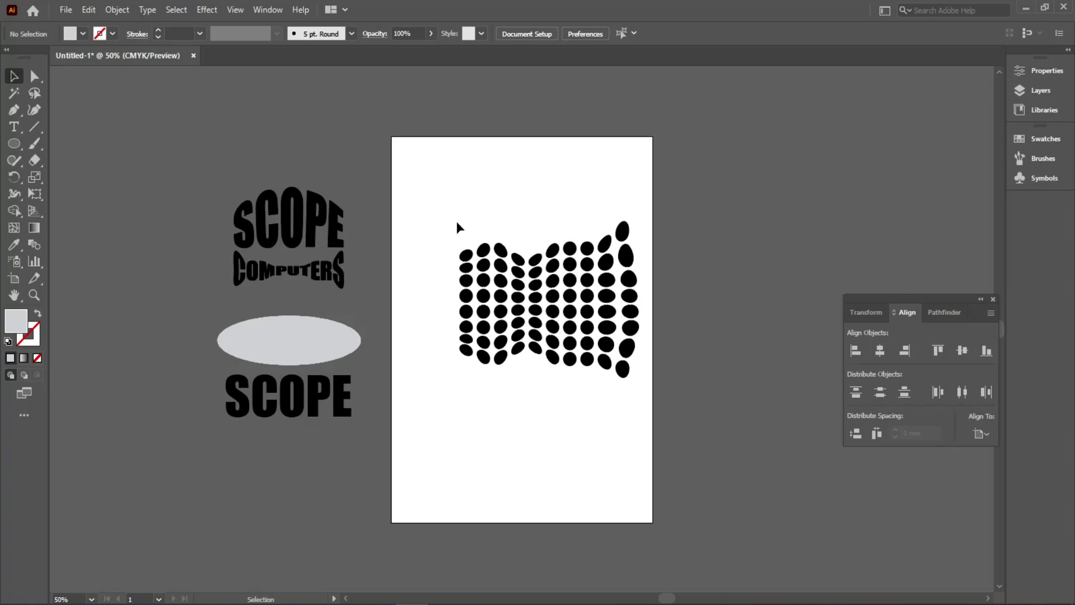
{"action": "left_click", "coordinate": [117, 9]}
{"action": "mouse_move", "coordinate": [210, 408]}
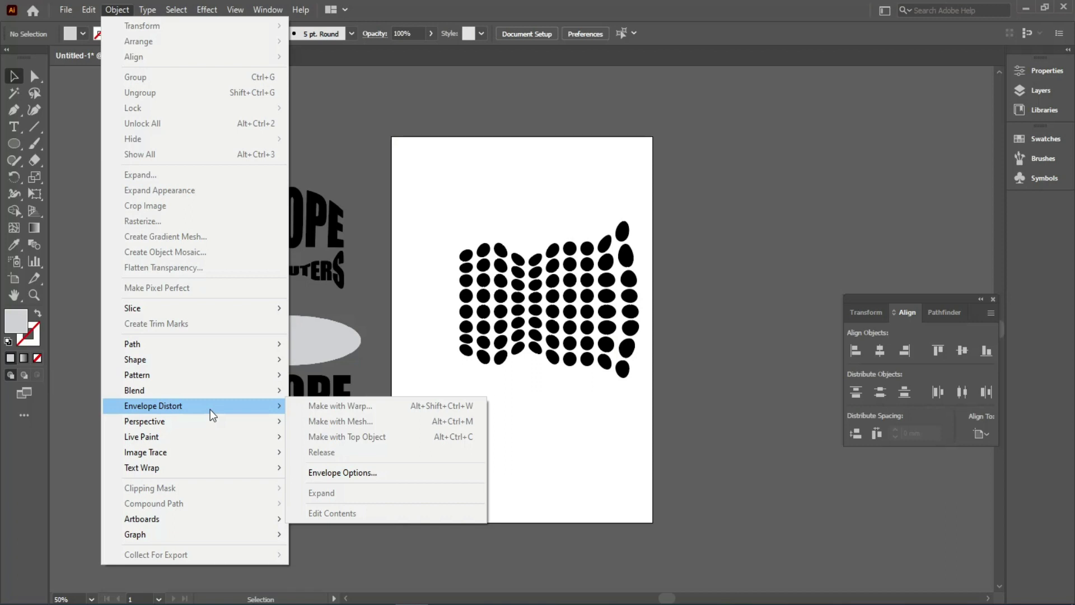
{"action": "left_click", "coordinate": [548, 339]}
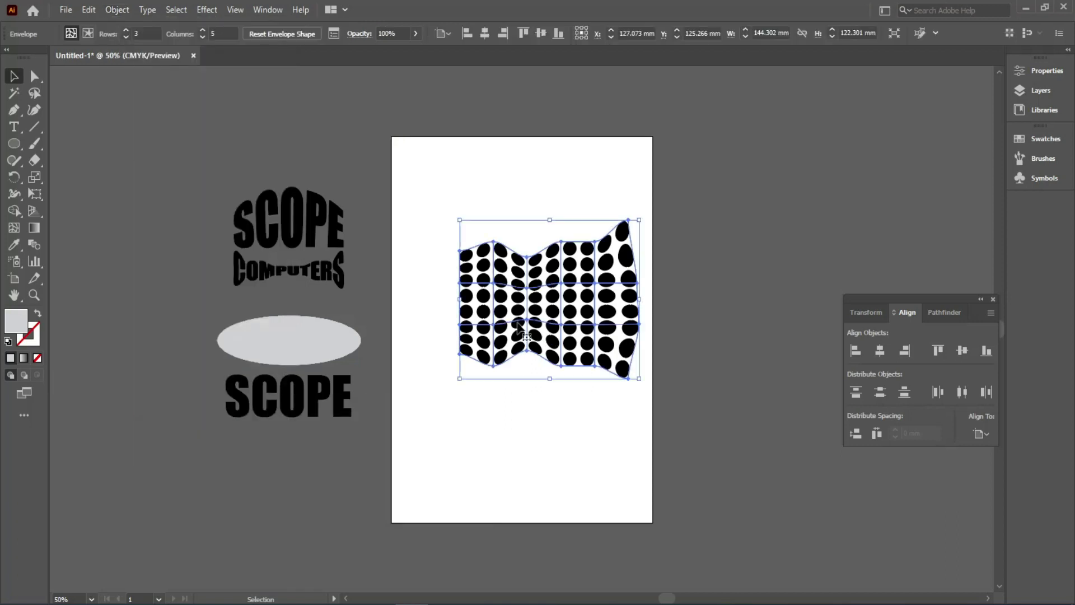
{"action": "left_click", "coordinate": [118, 9]}
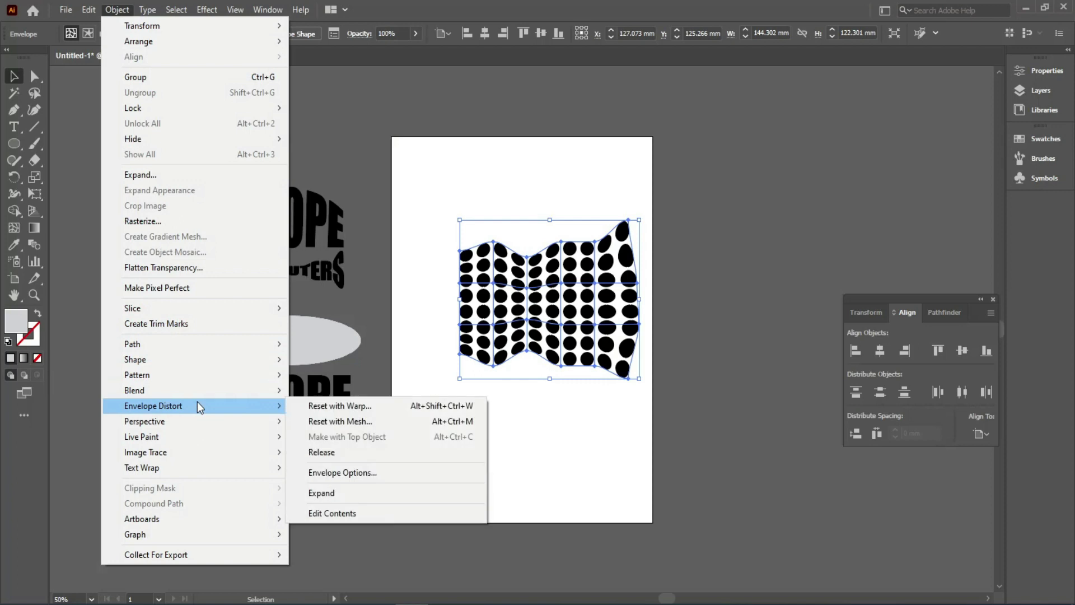
{"action": "left_click", "coordinate": [373, 511]}
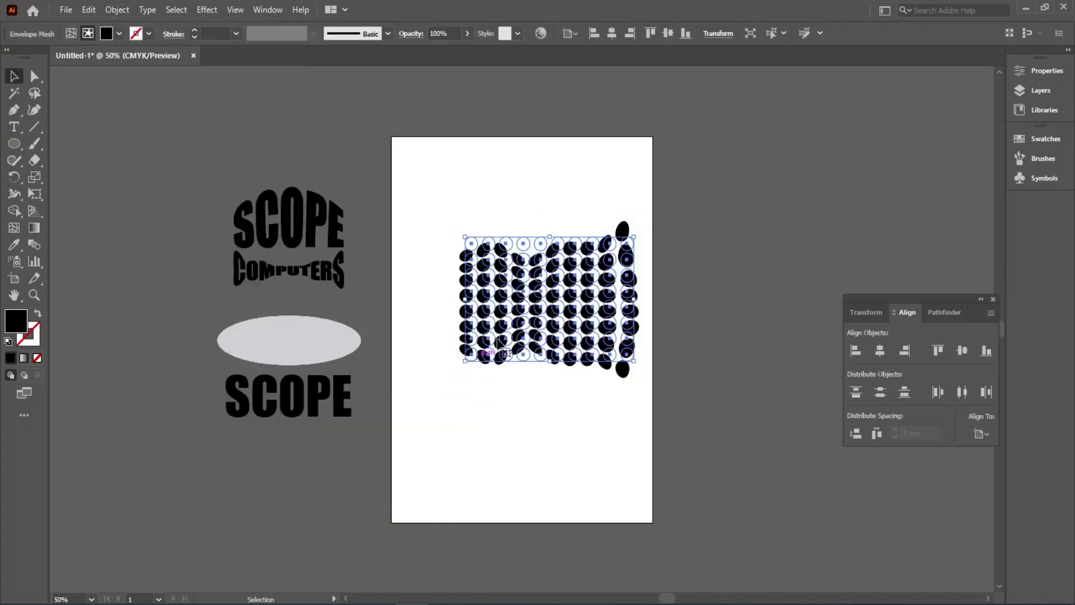
Convert the top and bottom anchor points of the fourth circle in the top row to corners
{"action": "left_click_drag", "start_coordinate": [522, 219], "coordinate": [685, 353]}
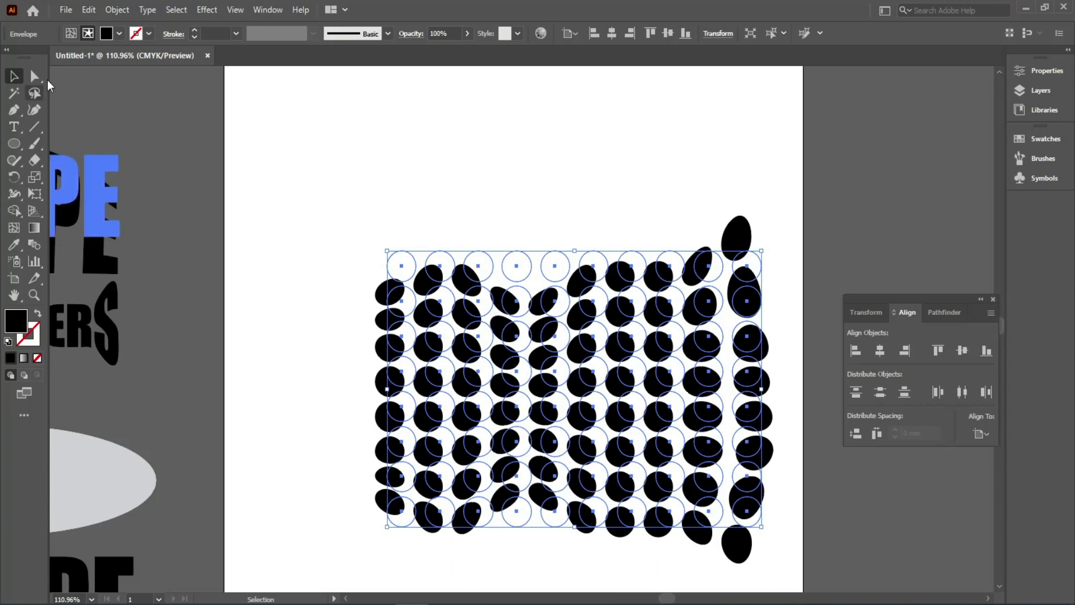
{"action": "left_click", "coordinate": [34, 78]}
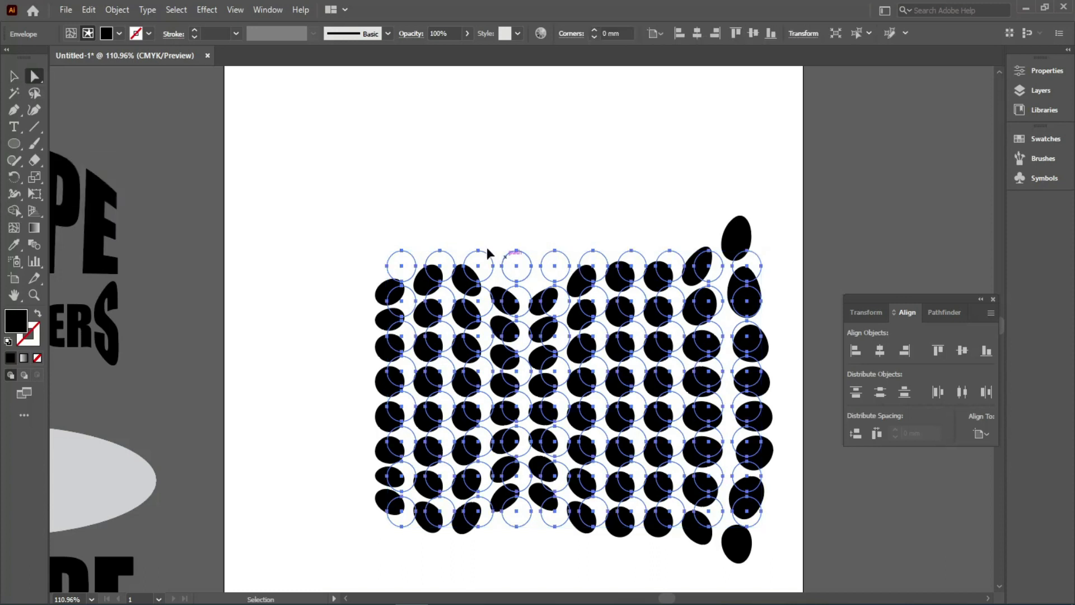
{"action": "left_click_drag", "start_coordinate": [484, 234], "coordinate": [604, 341]}
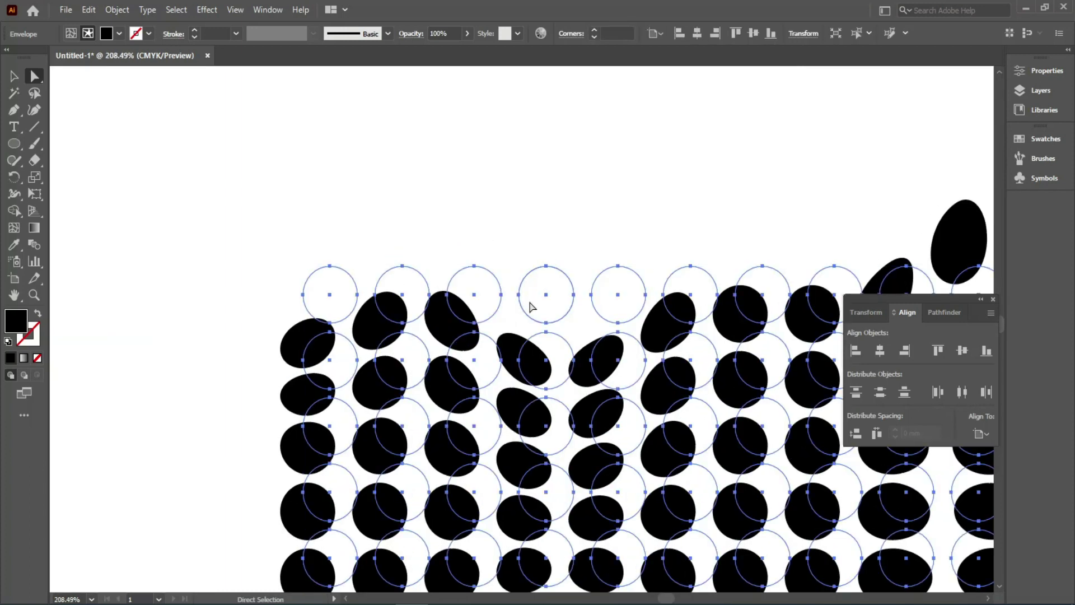
{"action": "left_click", "coordinate": [547, 267]}
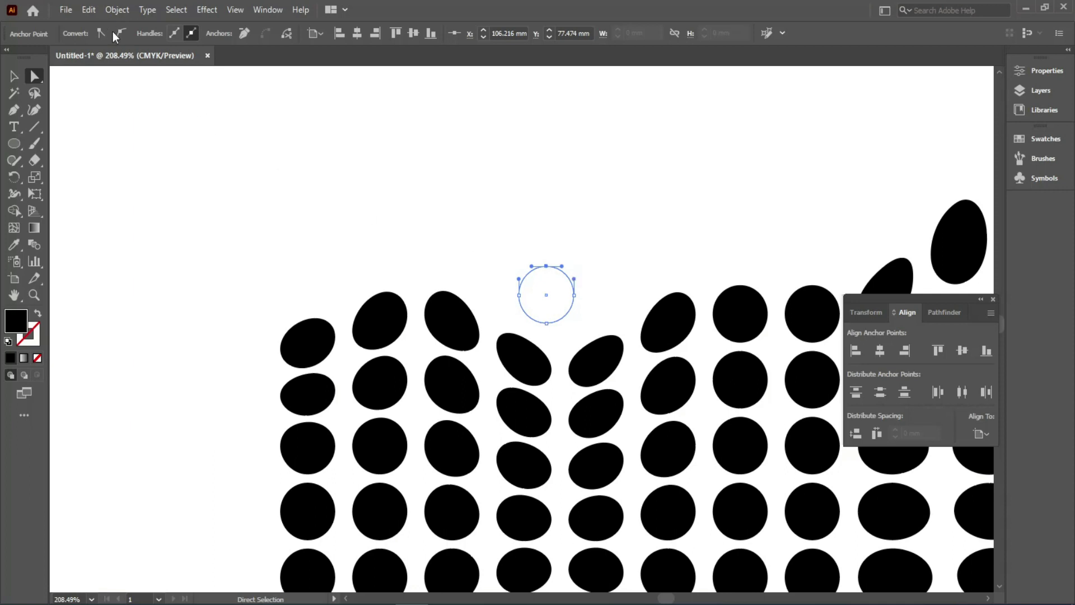
{"action": "left_click", "coordinate": [101, 34]}
{"action": "left_click", "coordinate": [547, 323]}
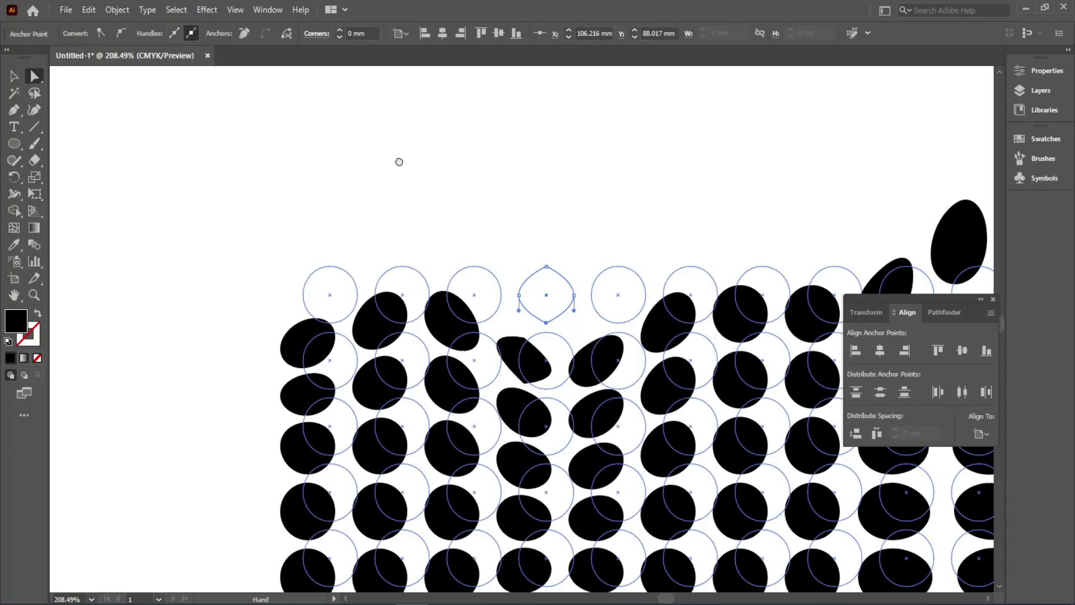
{"action": "scroll", "coordinate": [523, 353], "scroll_direction": "down", "scroll_amount": 3}
{"action": "scroll", "coordinate": [523, 352], "scroll_direction": "right", "scroll_amount": 1}
{"action": "left_click", "coordinate": [486, 268]}
{"action": "left_click_drag", "start_coordinate": [491, 204], "coordinate": [502, 254]}
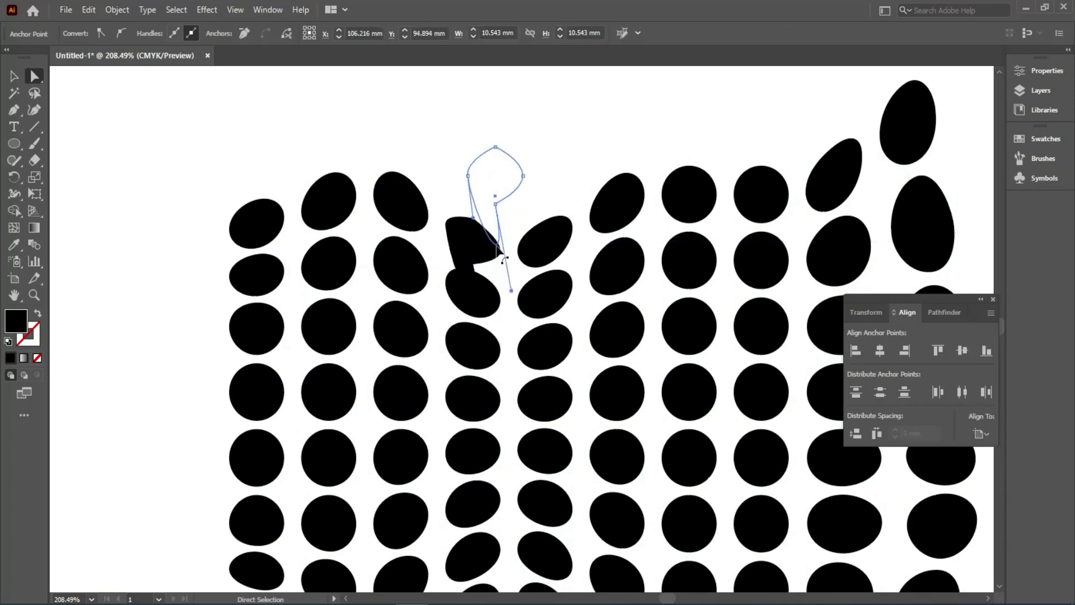
{"action": "key", "text": "ctrl+z"}
Reshape the circle below into a narrow leaf by converting its top and bottom anchors to corners and squeezing its sides inward, and deselect it
{"action": "left_click", "coordinate": [494, 216]}
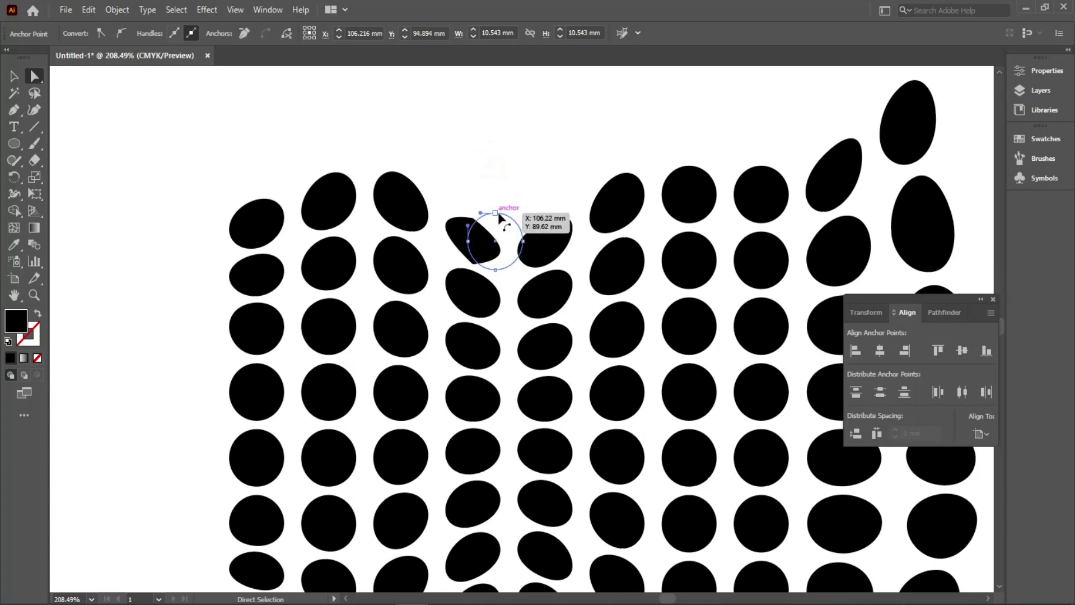
{"action": "left_click", "coordinate": [495, 213]}
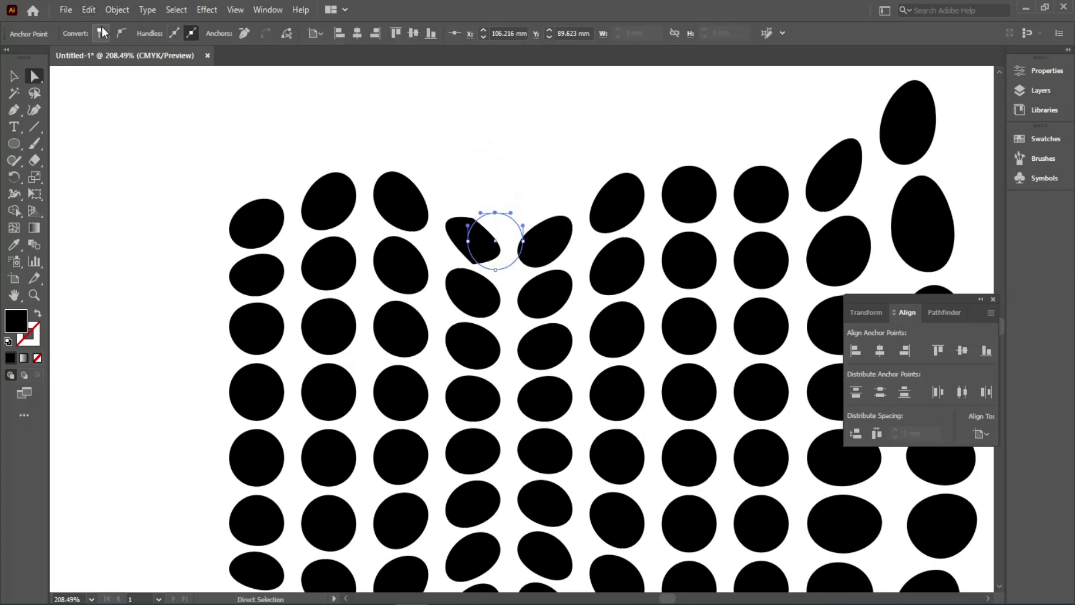
{"action": "left_click", "coordinate": [101, 33]}
{"action": "left_click", "coordinate": [495, 270]}
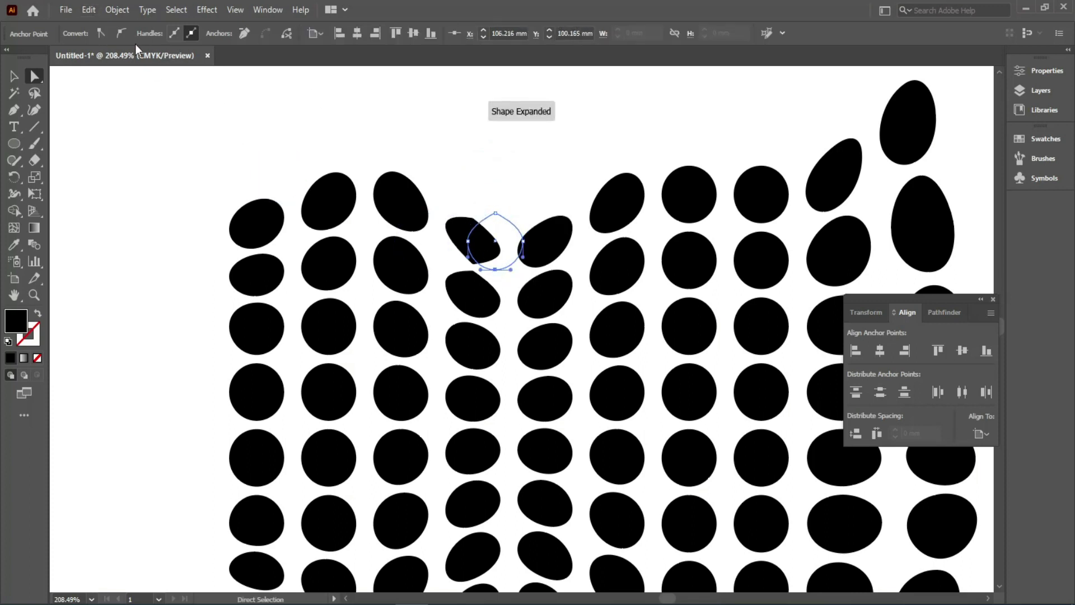
{"action": "left_click_drag", "start_coordinate": [471, 245], "coordinate": [502, 240]}
{"action": "left_click", "coordinate": [14, 77]}
{"action": "left_click", "coordinate": [150, 232]}
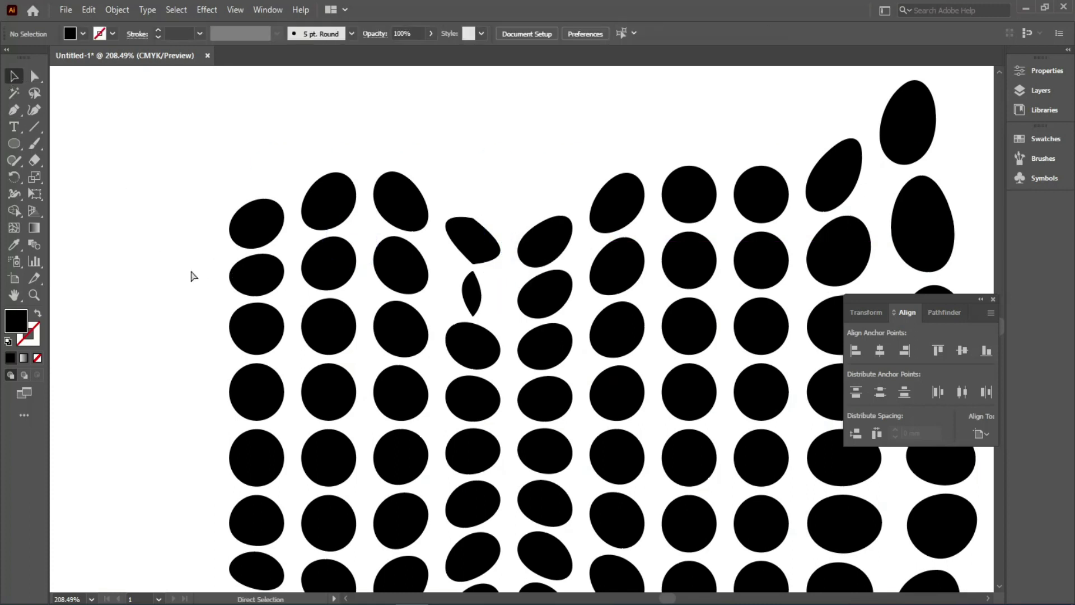
Select the distorted circle grid and expand its envelope into regular shapes
{"action": "key", "text": "ctrl+0"}
{"action": "left_click", "coordinate": [488, 292]}
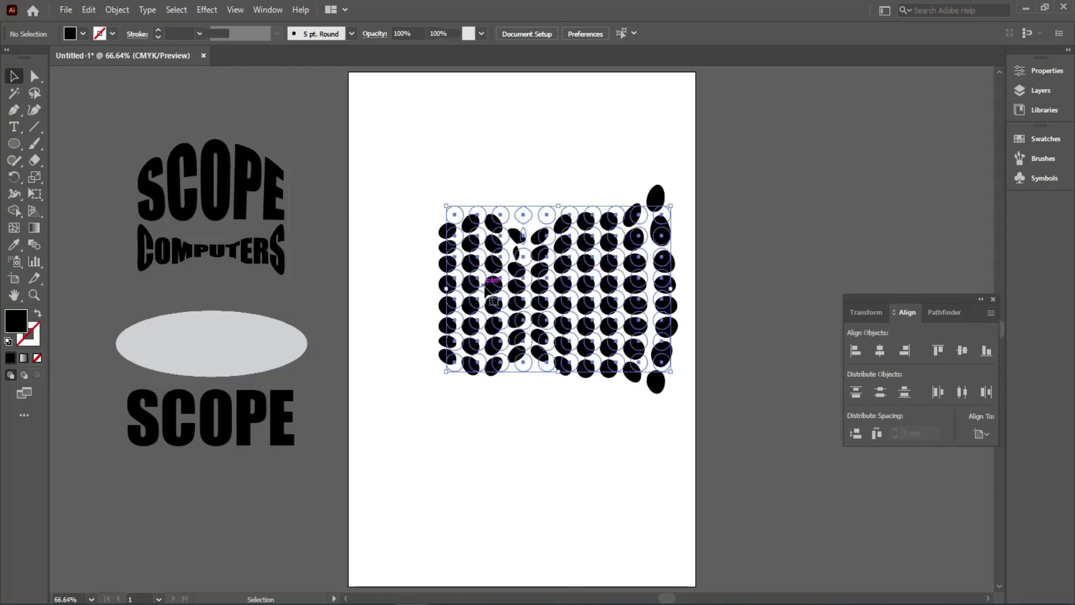
{"action": "left_click", "coordinate": [123, 12]}
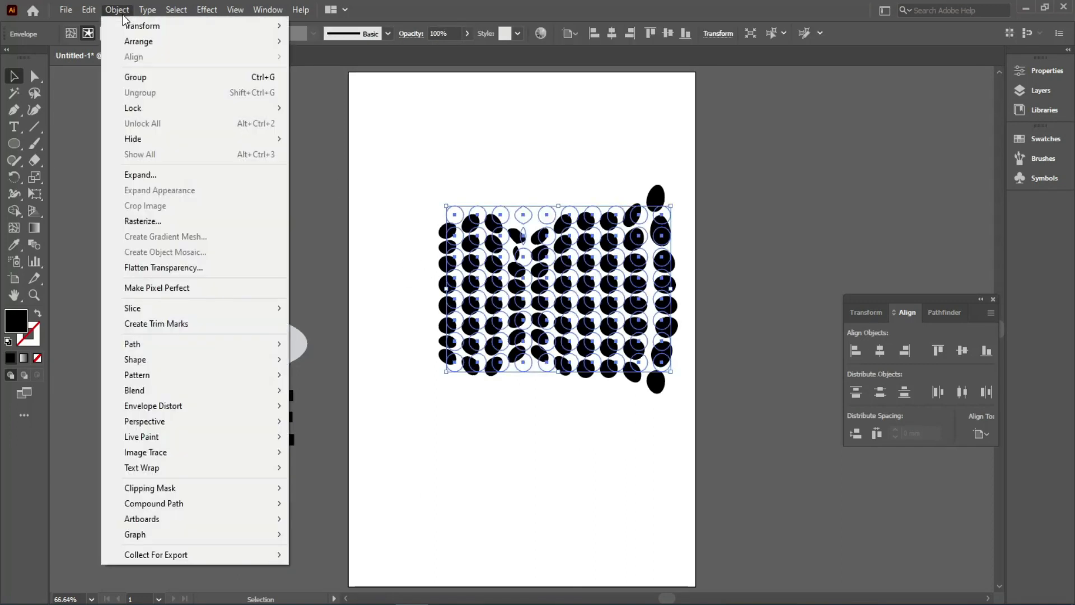
{"action": "mouse_move", "coordinate": [204, 403]}
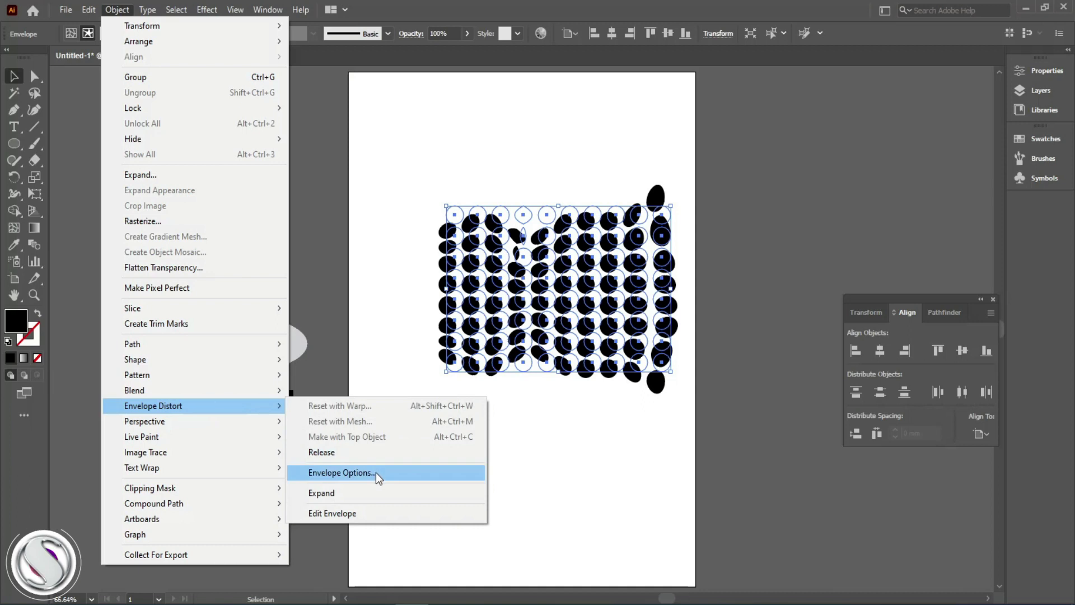
{"action": "left_click", "coordinate": [362, 491]}
{"action": "left_click", "coordinate": [430, 451]}
Move the expanded circle grid off the artboard to its right side and deselect it
{"action": "left_click_drag", "start_coordinate": [488, 334], "coordinate": [433, 310]}
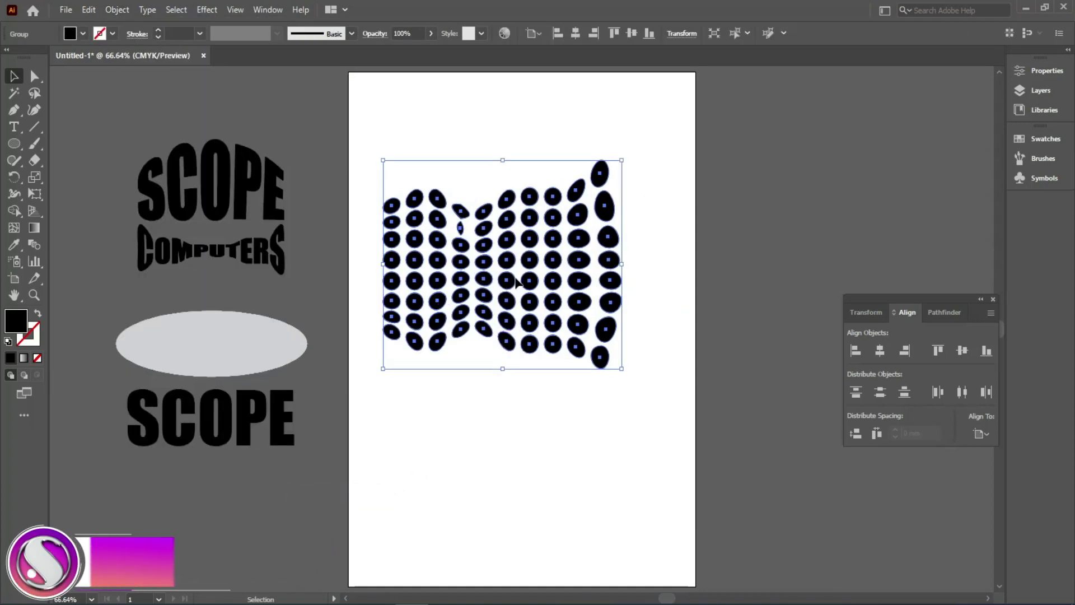
{"action": "left_click_drag", "start_coordinate": [524, 291], "coordinate": [546, 286]}
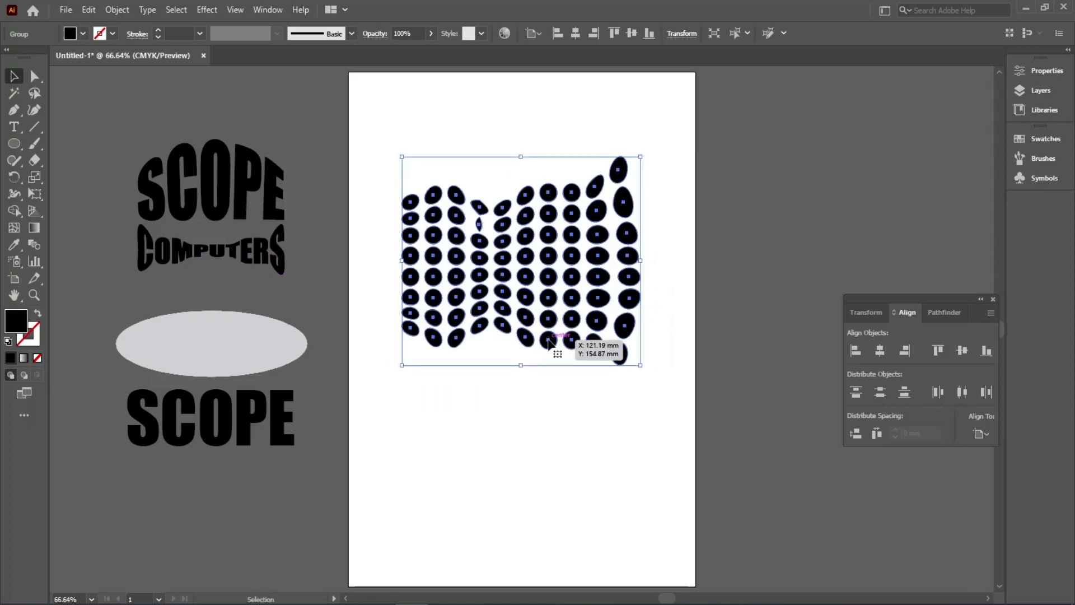
{"action": "left_click", "coordinate": [501, 446]}
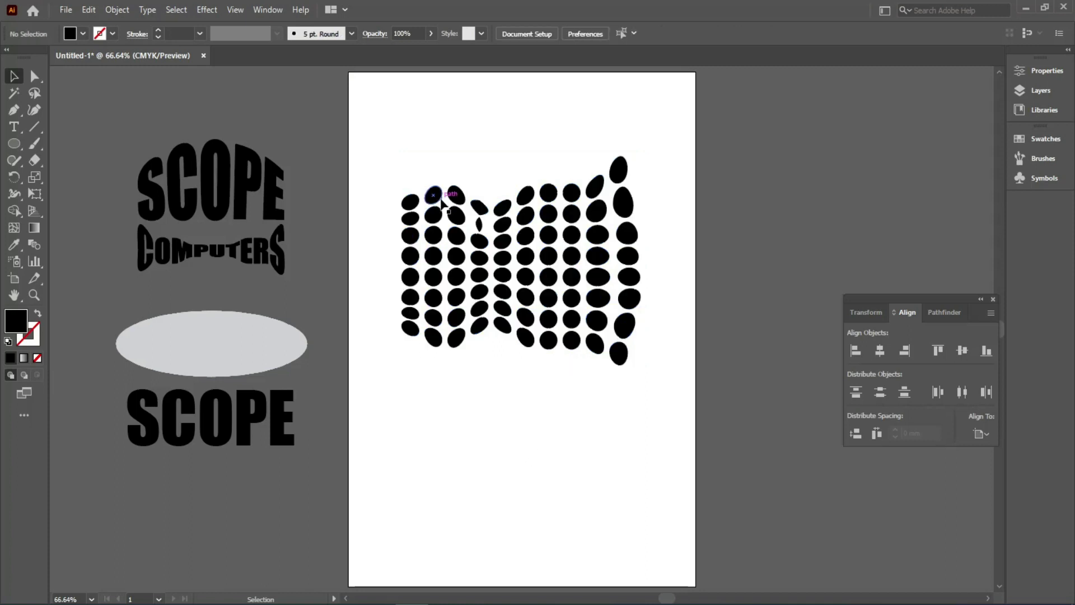
{"action": "left_click_drag", "start_coordinate": [438, 201], "coordinate": [780, 124]}
{"action": "left_click", "coordinate": [706, 259]}
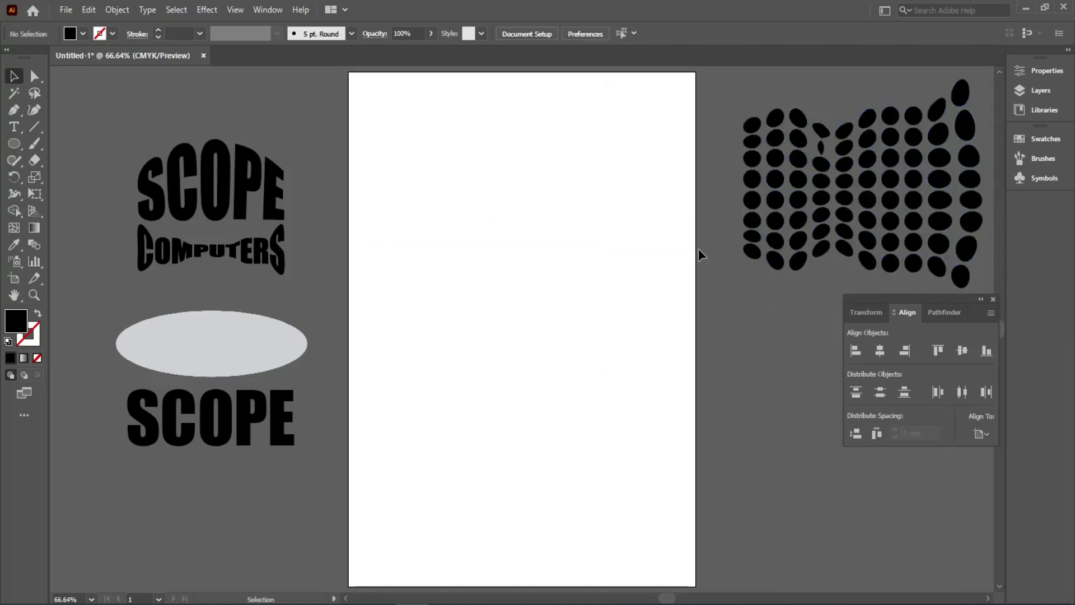
Place the dovi-mrsxNu1molw-unsplash image from Downloads across most of the artboard's width
{"action": "left_click", "coordinate": [58, 9]}
{"action": "left_click", "coordinate": [116, 253]}
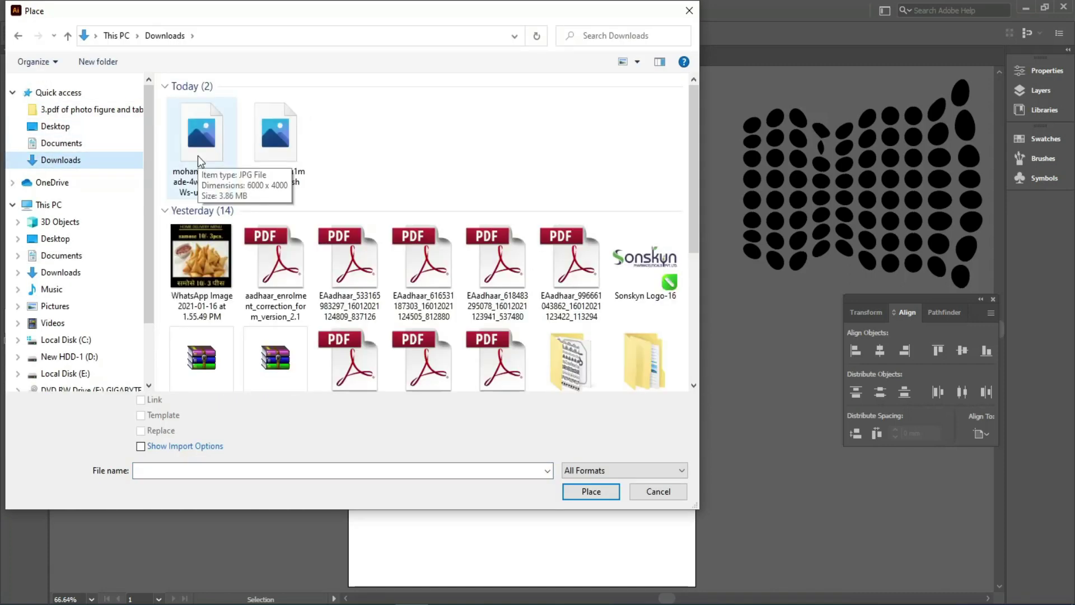
{"action": "left_click", "coordinate": [276, 160]}
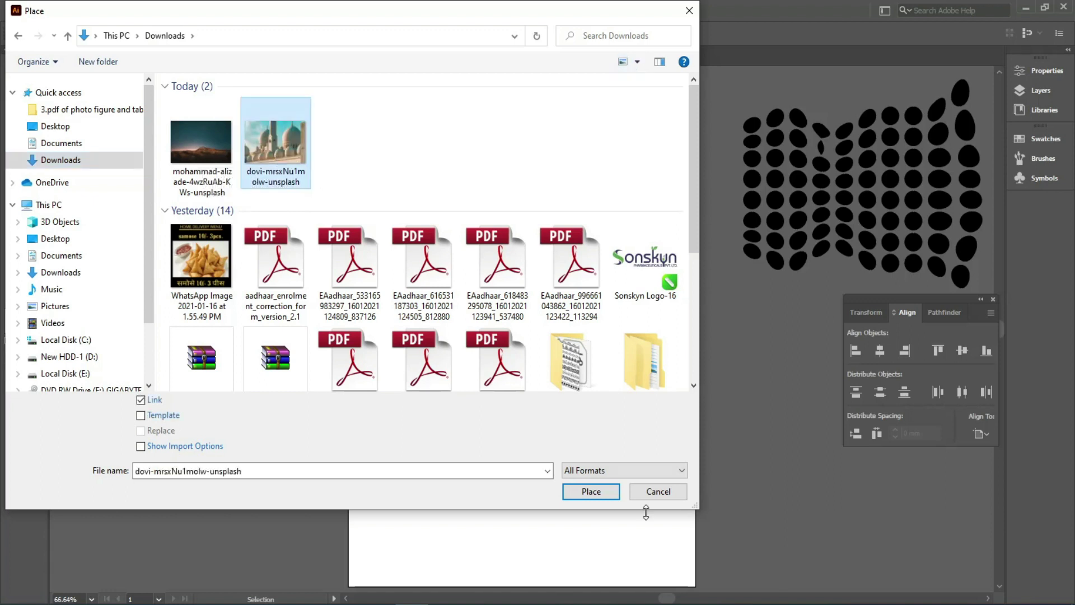
{"action": "left_click", "coordinate": [591, 492]}
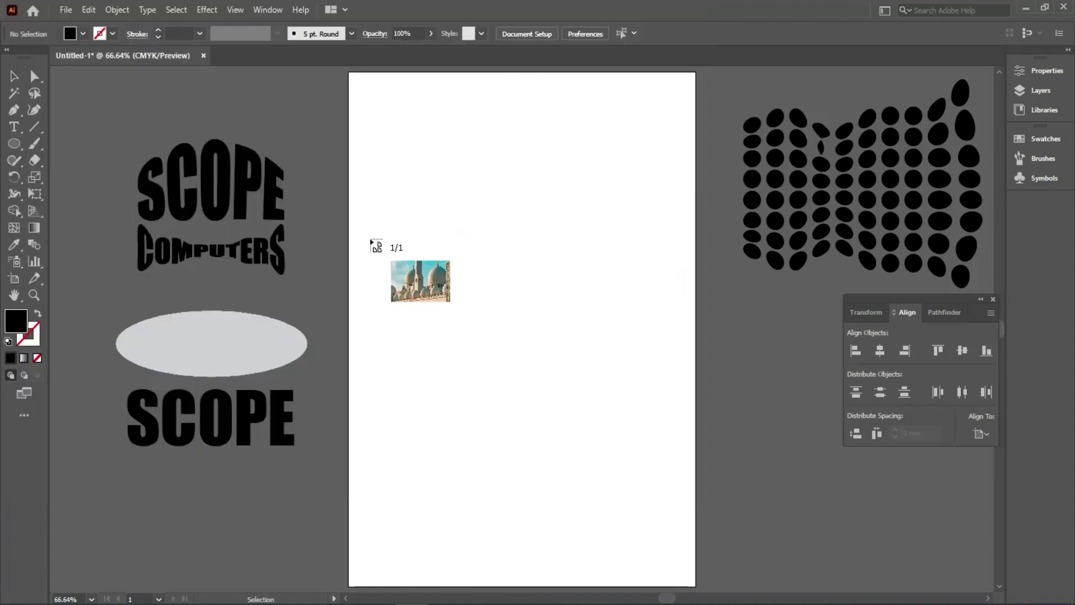
{"action": "left_click_drag", "start_coordinate": [364, 212], "coordinate": [661, 418]}
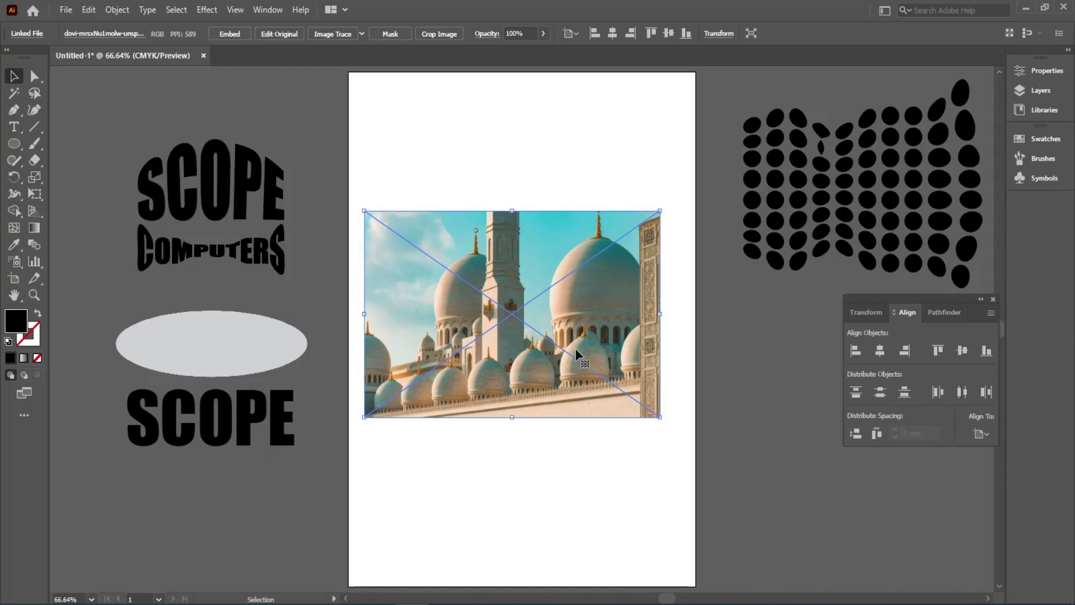
Center the placed mosque image on the artboard's width and embed it in the document
{"action": "left_click_drag", "start_coordinate": [540, 365], "coordinate": [556, 362]}
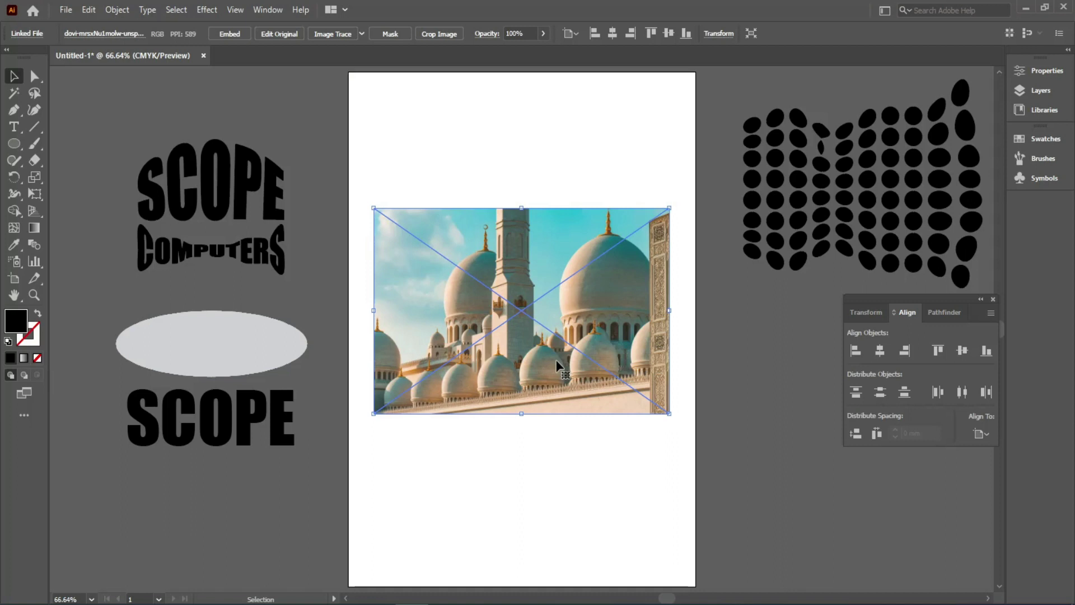
{"action": "left_click", "coordinate": [237, 37]}
{"action": "left_click_drag", "start_coordinate": [526, 312], "coordinate": [524, 314]}
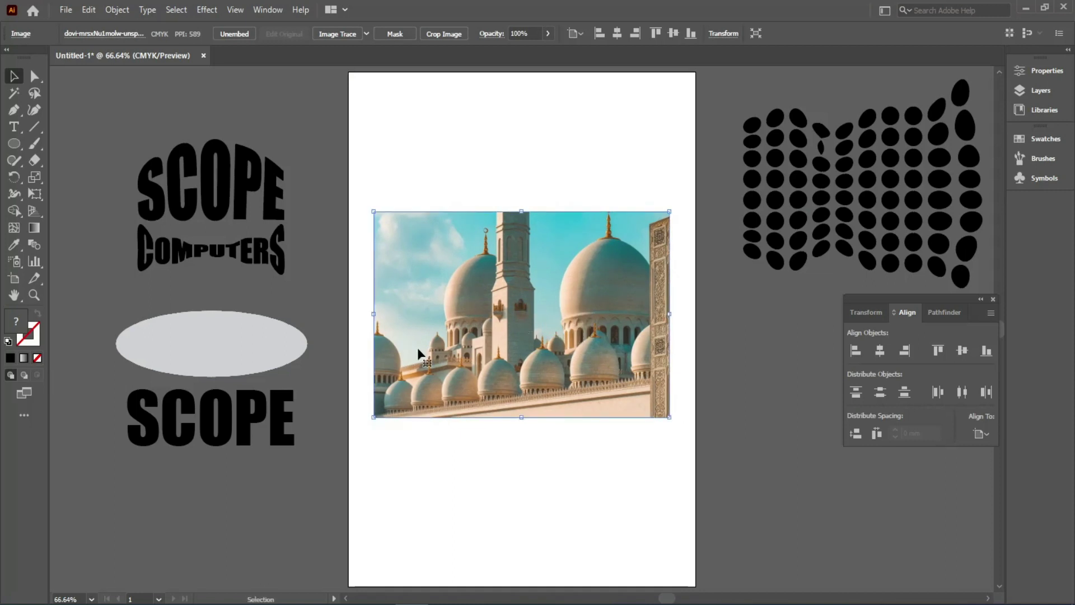
Start a Make with Warp envelope on the image in horizontal Flag style with horizontal and vertical distortion at 0%
{"action": "left_click", "coordinate": [116, 10]}
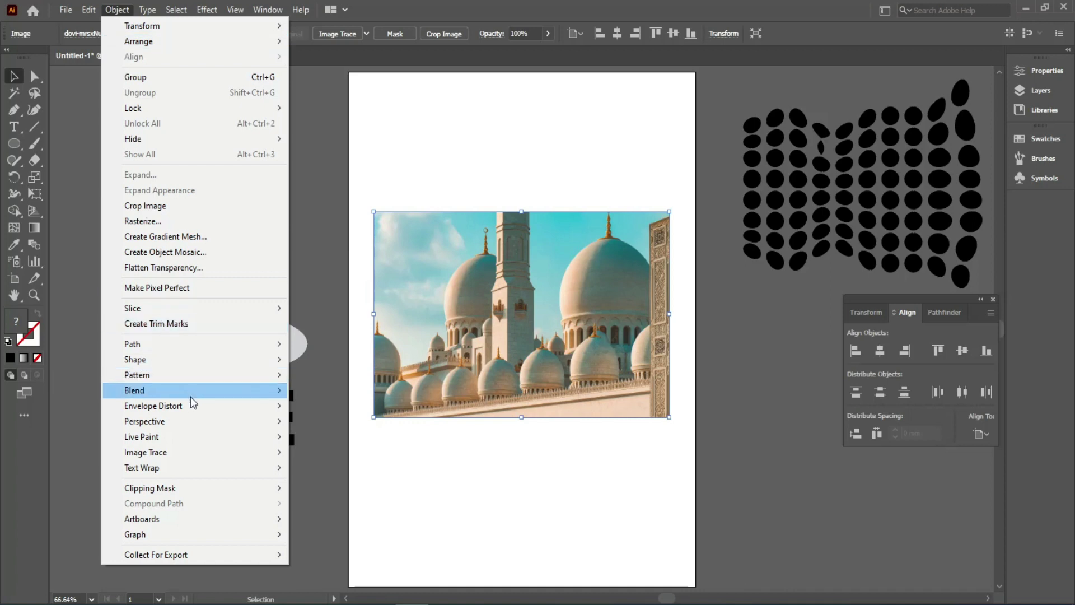
{"action": "mouse_move", "coordinate": [197, 405]}
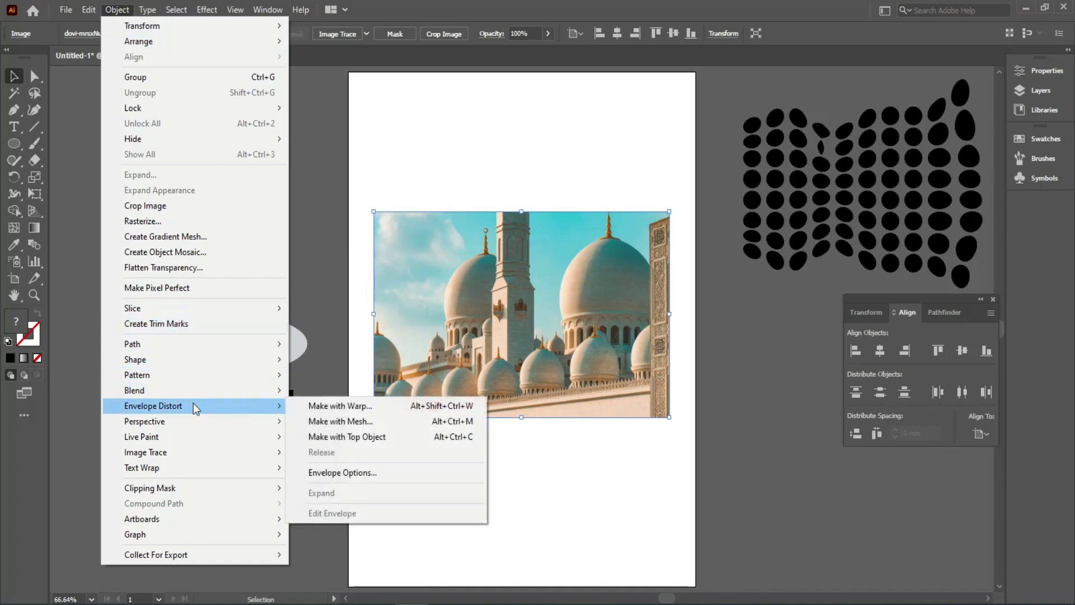
{"action": "left_click", "coordinate": [317, 406]}
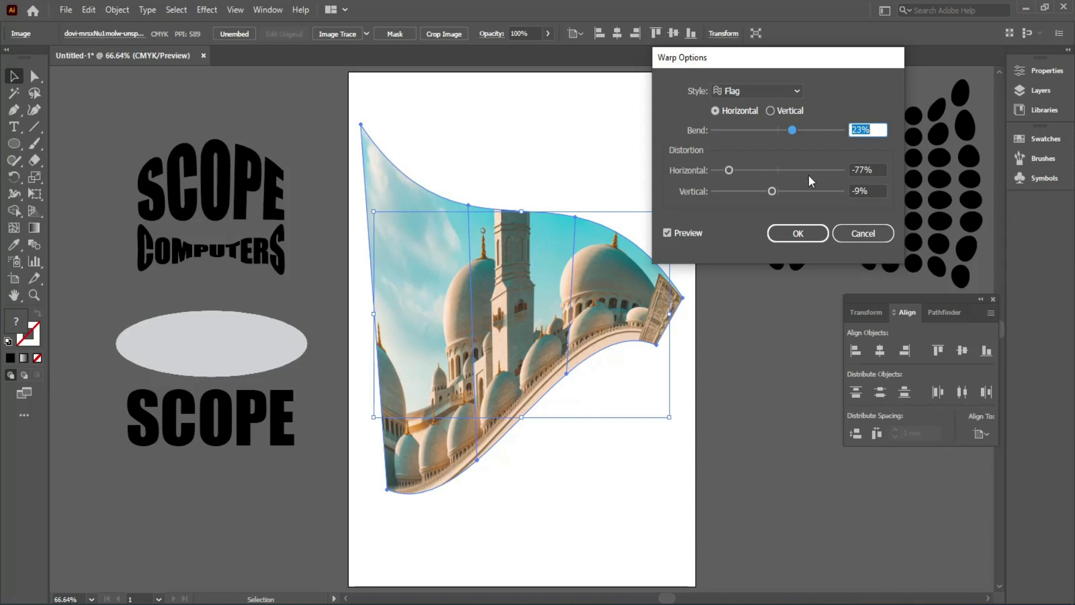
{"action": "left_click", "coordinate": [867, 170]}
{"action": "type", "text": "0"}
{"action": "key", "text": "Tab"}
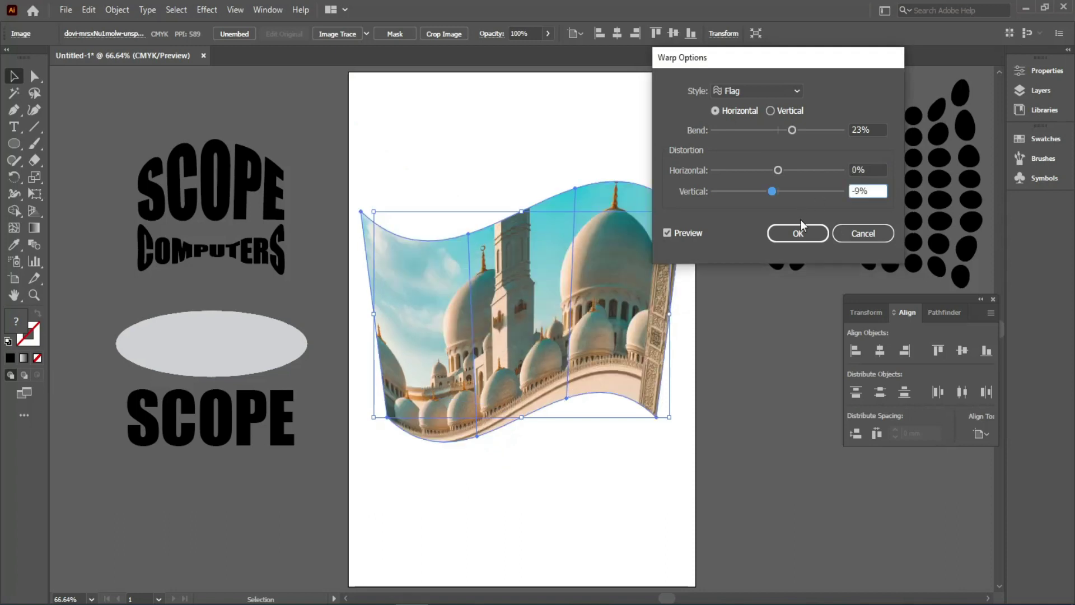
{"action": "double_click", "coordinate": [872, 189]}
{"action": "type", "text": "0"}
{"action": "key", "text": "Tab"}
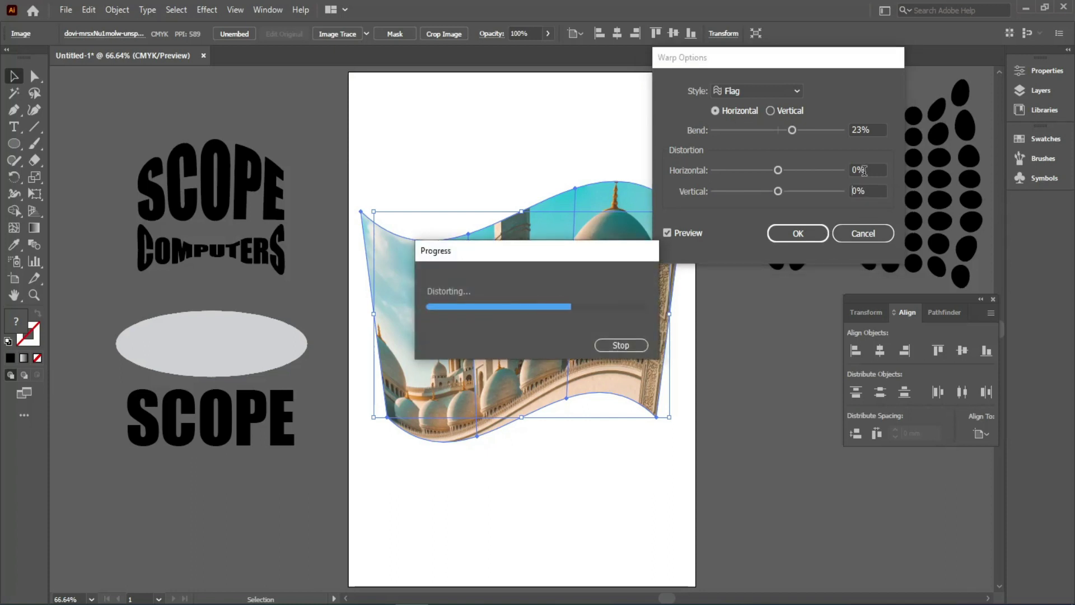
{"action": "left_click", "coordinate": [864, 170]}
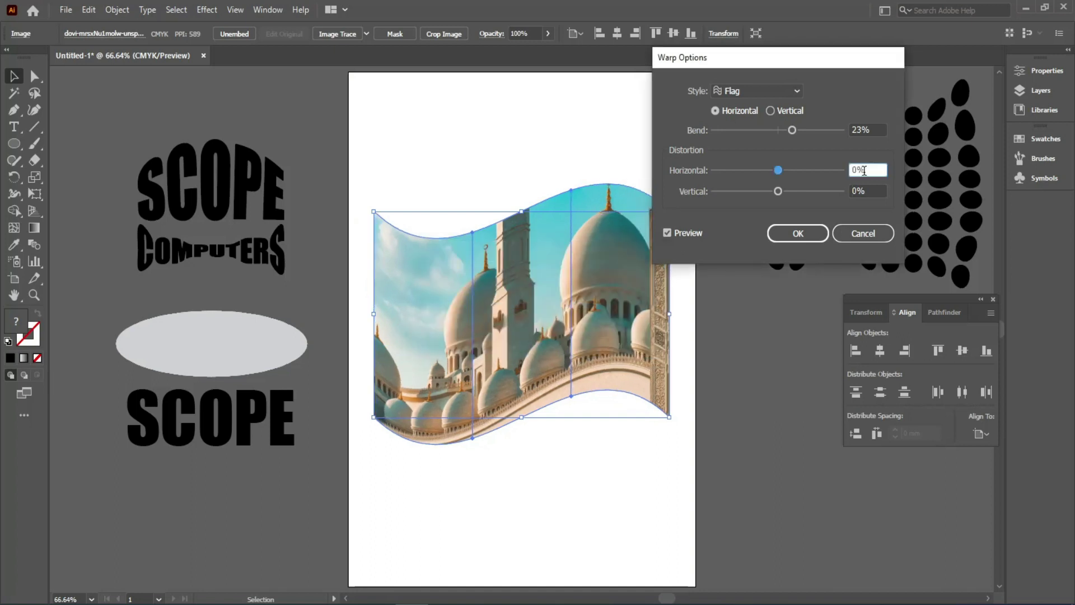
Set the Flag warp's bend to 25% and apply it to the image
{"action": "left_click_drag", "start_coordinate": [806, 58], "coordinate": [893, 54]}
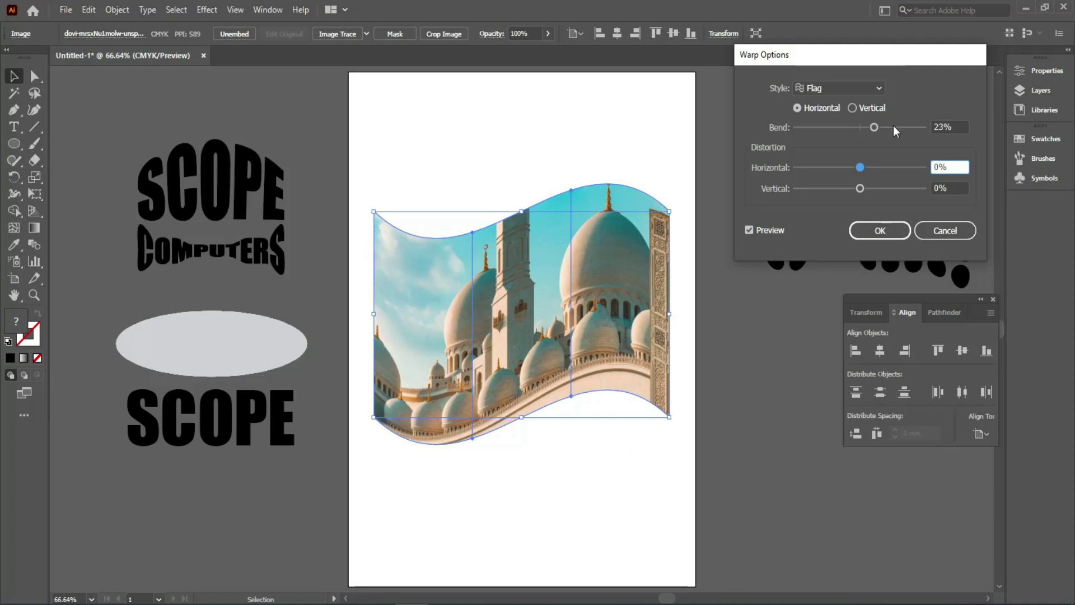
{"action": "left_click", "coordinate": [958, 124]}
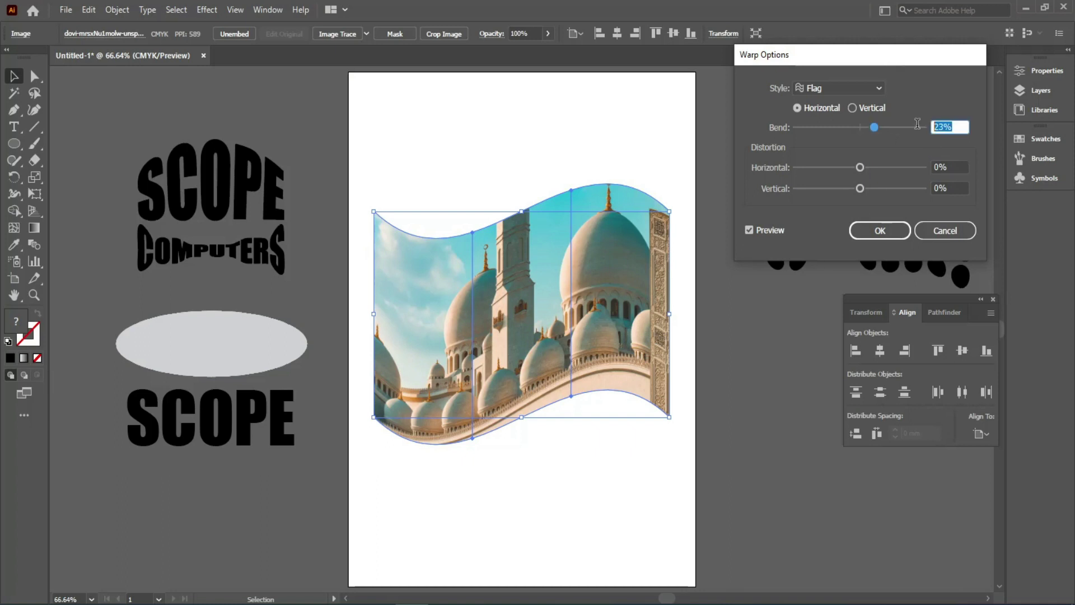
{"action": "type", "text": "25"}
{"action": "left_click", "coordinate": [948, 167]}
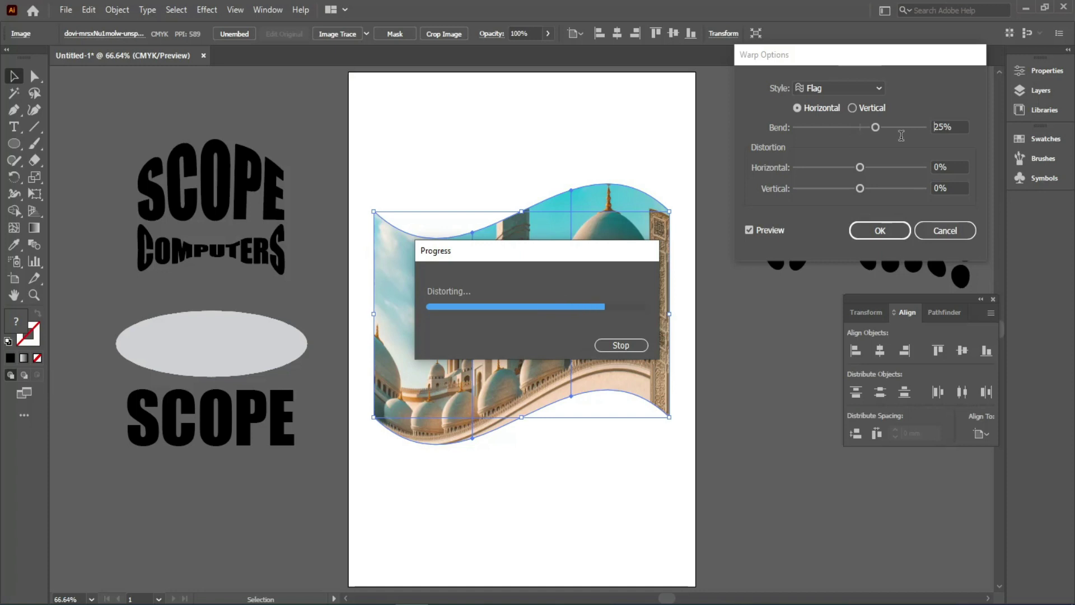
{"action": "left_click", "coordinate": [881, 231]}
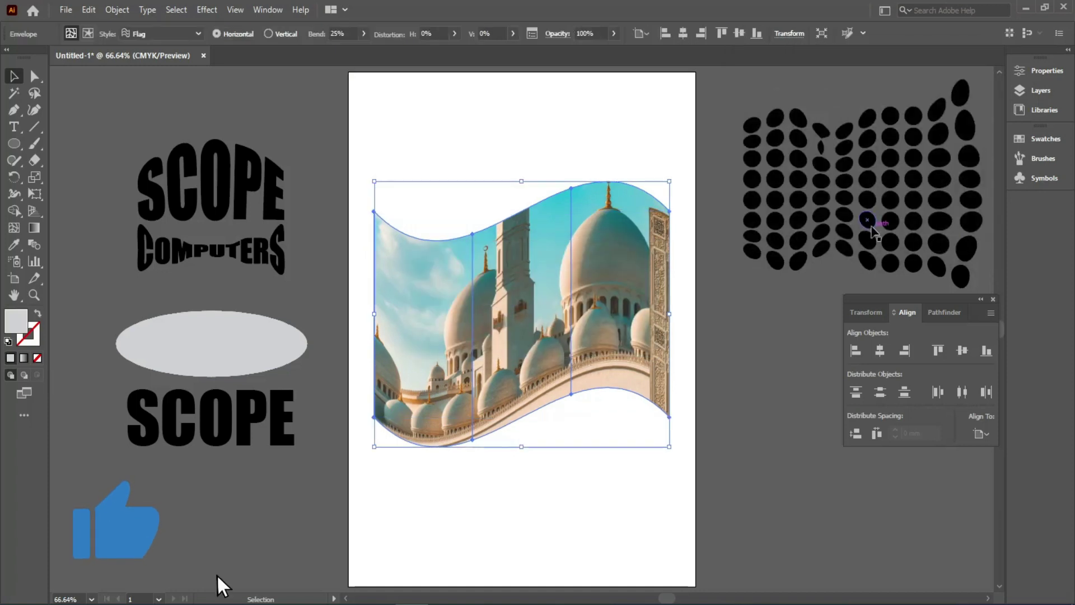